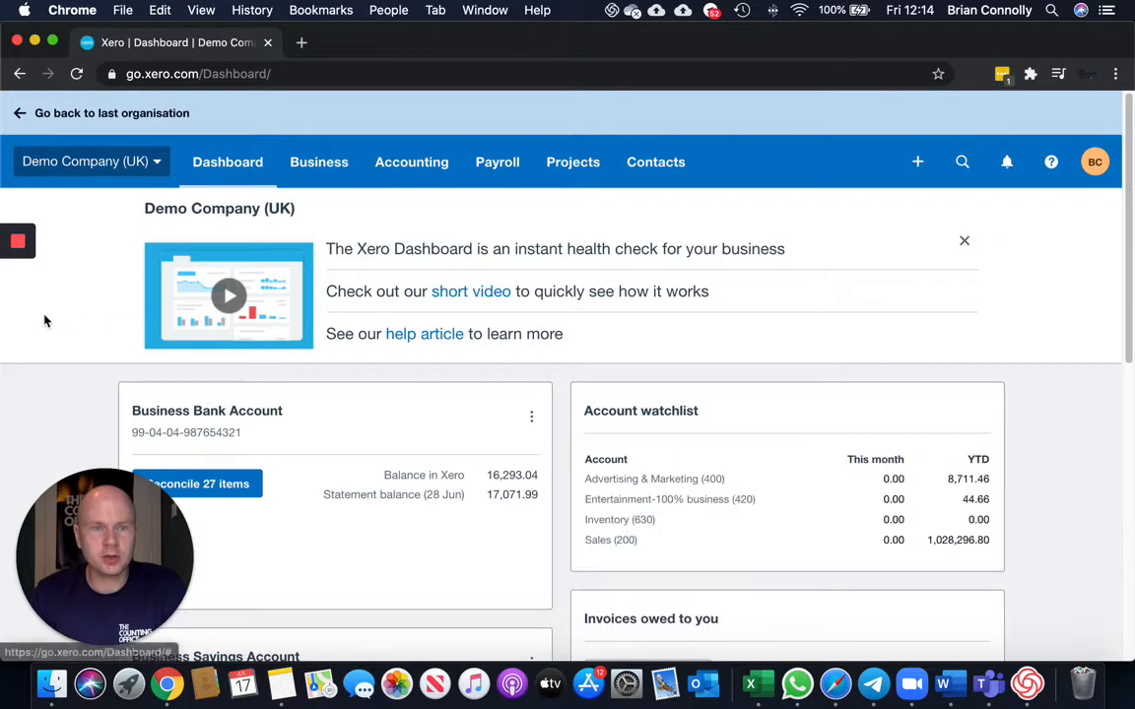
Open the reconciliation screen for the Business Bank Account from the dashboard.
{"action": "scroll", "coordinate": [54, 324], "scroll_direction": "down", "scroll_amount": 1}
{"action": "scroll", "coordinate": [54, 324], "scroll_direction": "down", "scroll_amount": 1}
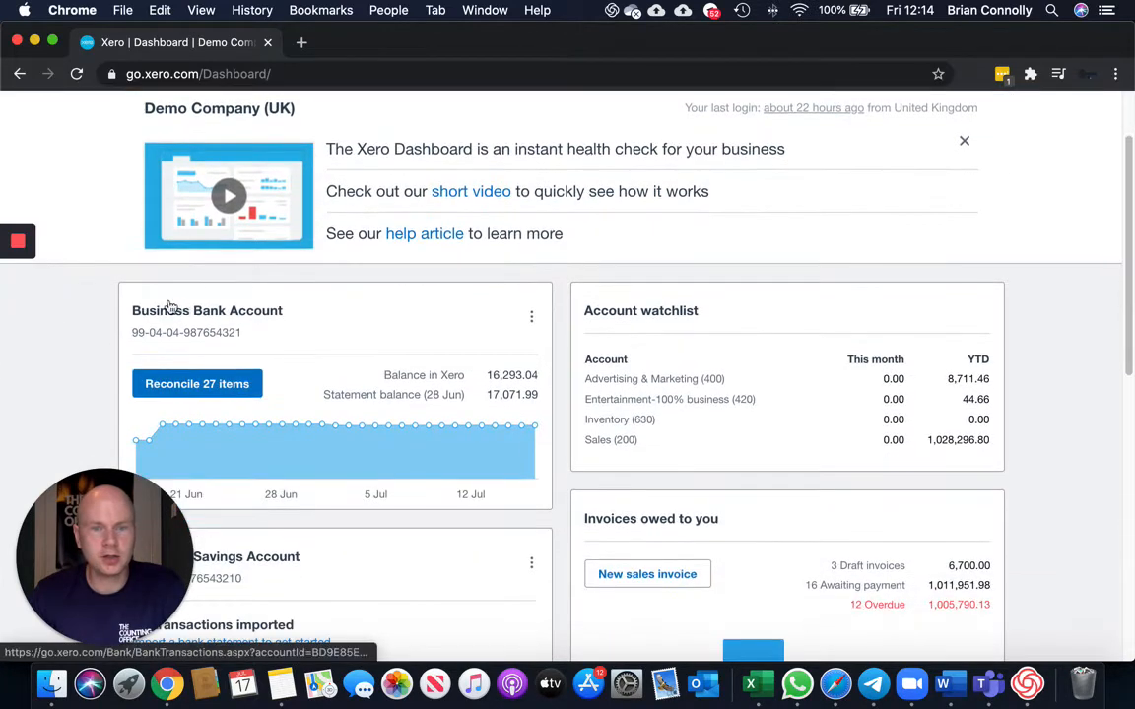
{"action": "left_click", "coordinate": [225, 391]}
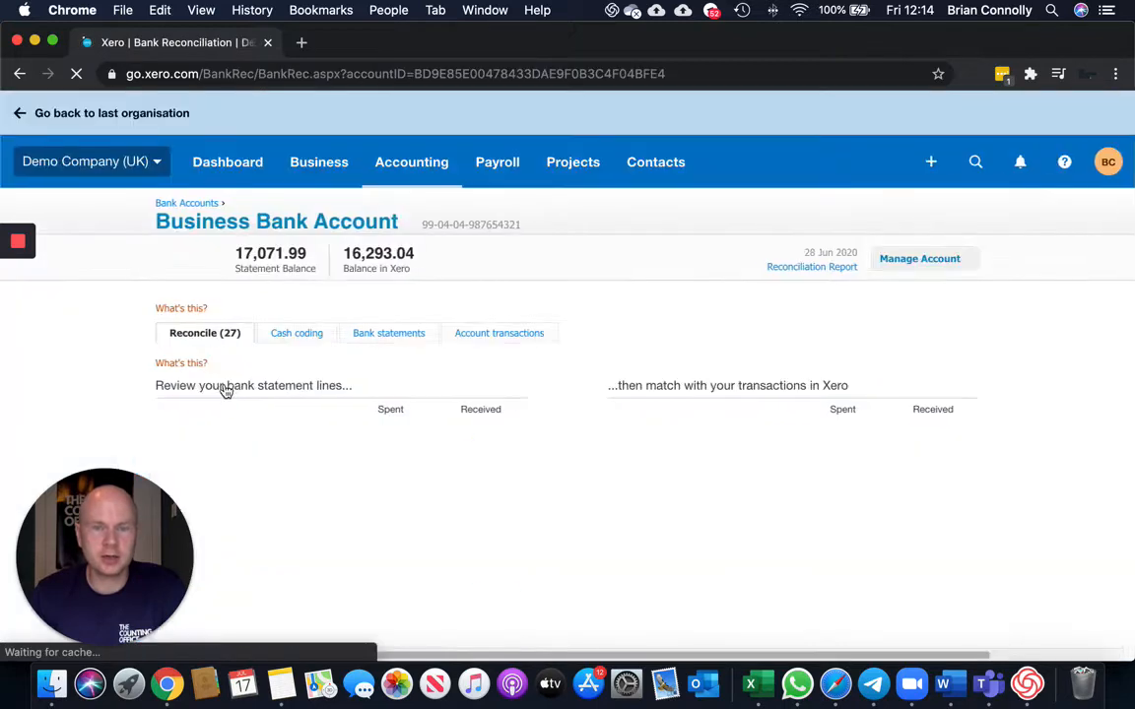
Review the bank statement lines waiting to be reconciled and their suggested matches.
{"action": "scroll", "coordinate": [544, 398], "scroll_direction": "down", "scroll_amount": 2}
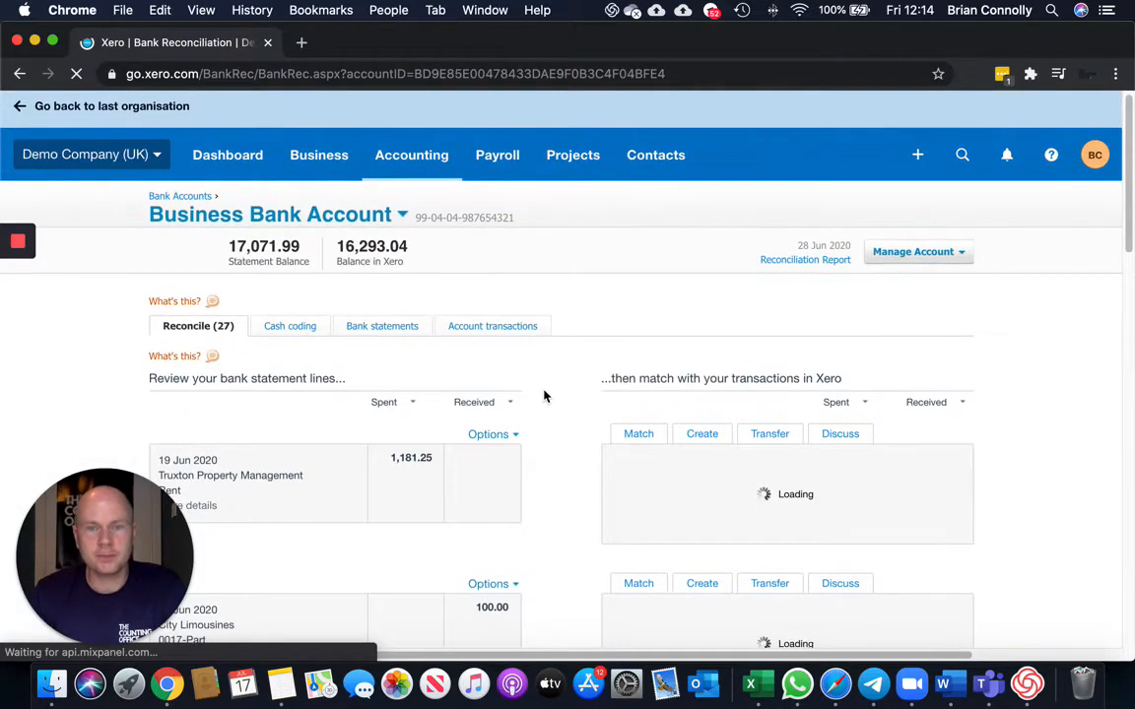
{"action": "scroll", "coordinate": [545, 399], "scroll_direction": "down", "scroll_amount": 10}
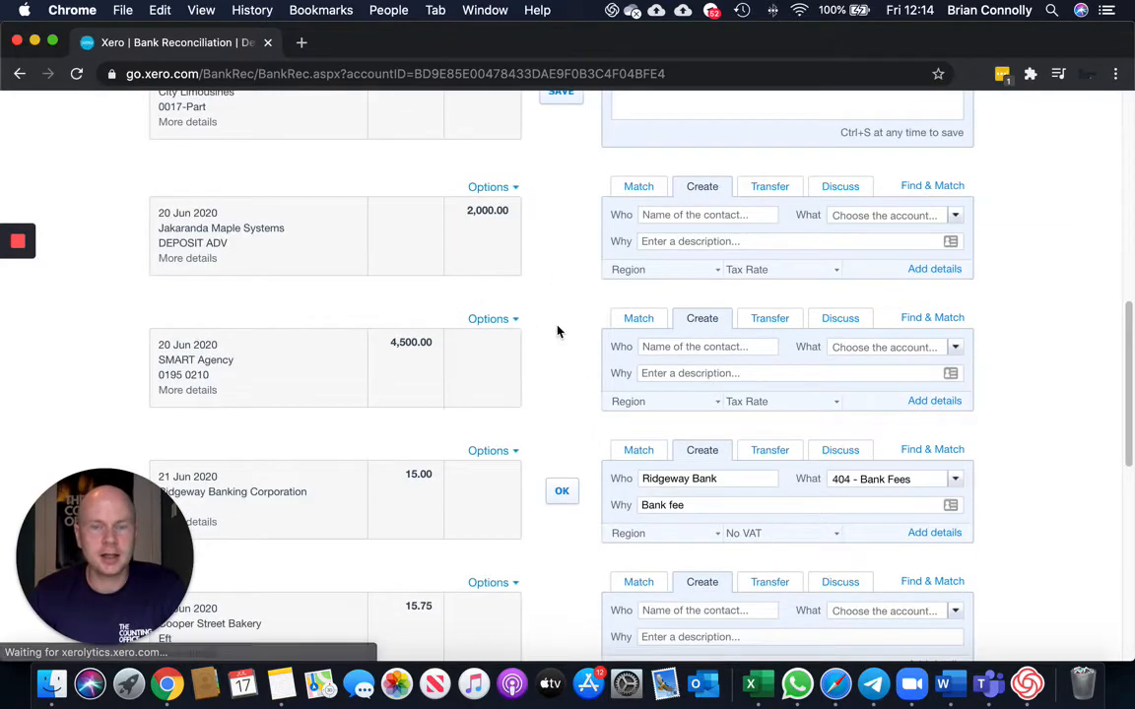
{"action": "scroll", "coordinate": [565, 291], "scroll_direction": "down", "scroll_amount": 1}
{"action": "scroll", "coordinate": [566, 316], "scroll_direction": "down", "scroll_amount": 10}
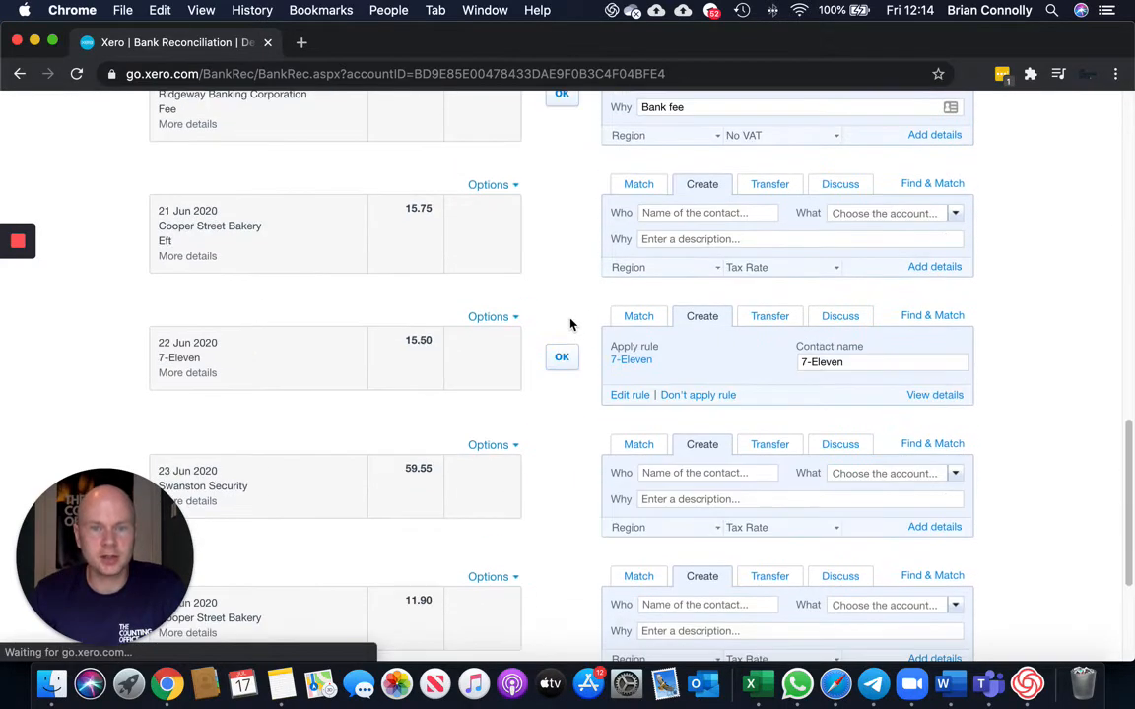
{"action": "scroll", "coordinate": [581, 385], "scroll_direction": "up", "scroll_amount": 15}
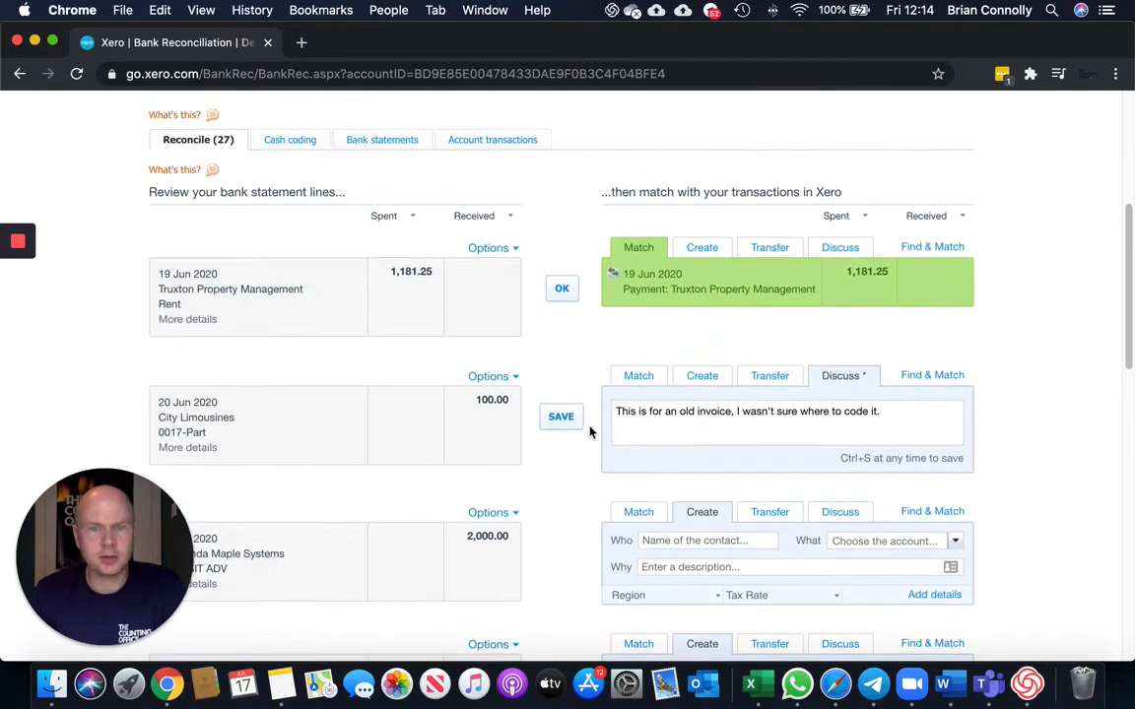
{"action": "scroll", "coordinate": [591, 431], "scroll_direction": "up", "scroll_amount": 7}
{"action": "scroll", "coordinate": [584, 443], "scroll_direction": "down", "scroll_amount": 5}
{"action": "scroll", "coordinate": [581, 449], "scroll_direction": "down", "scroll_amount": 3}
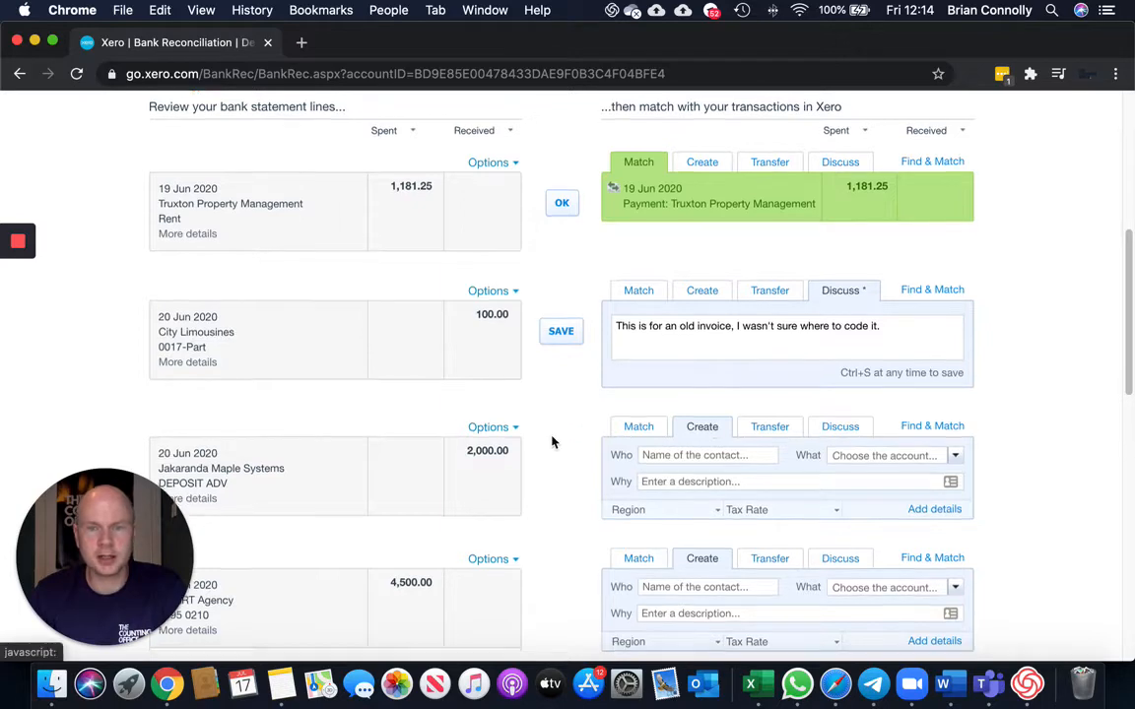
{"action": "scroll", "coordinate": [551, 442], "scroll_direction": "up", "scroll_amount": 4}
{"action": "scroll", "coordinate": [552, 443], "scroll_direction": "up", "scroll_amount": 6}
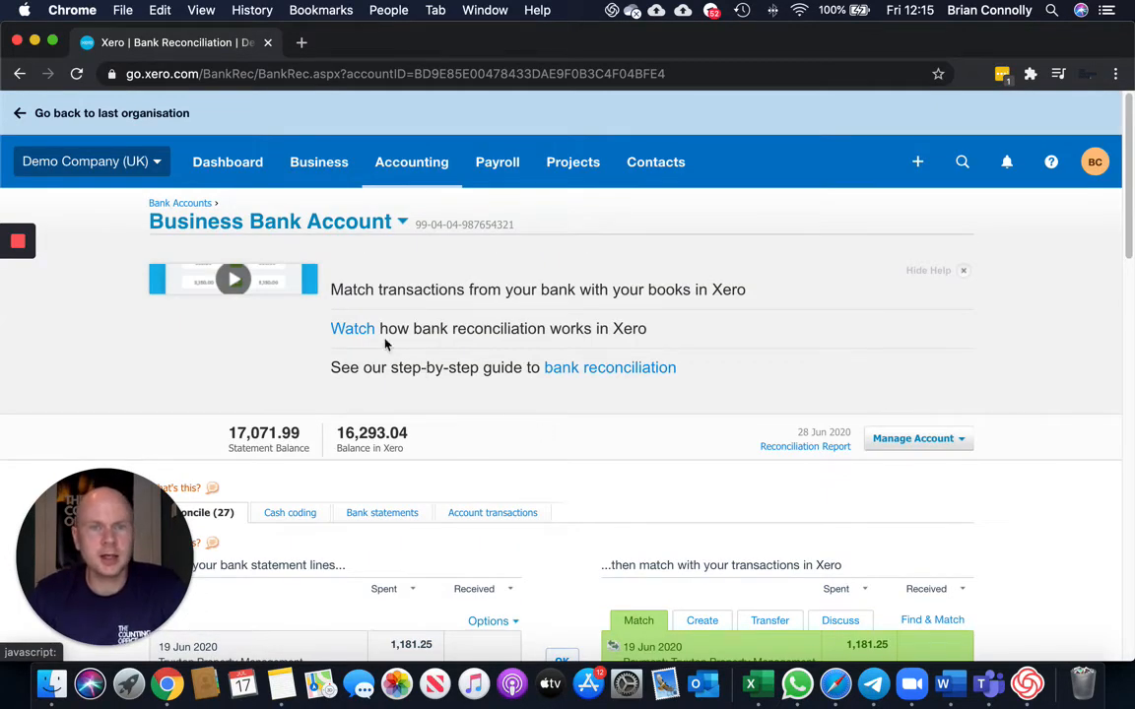
Open the Reports page and mark Aged Receivables Detail as a favourite report.
{"action": "left_click", "coordinate": [395, 166]}
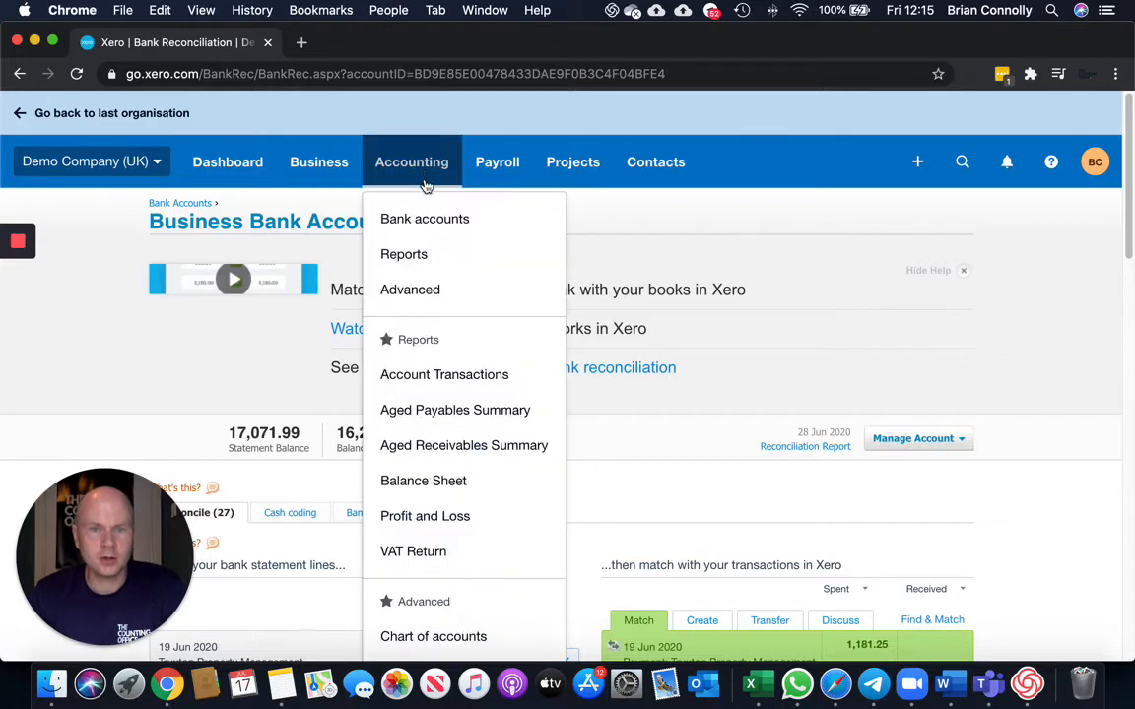
{"action": "left_click", "coordinate": [420, 258]}
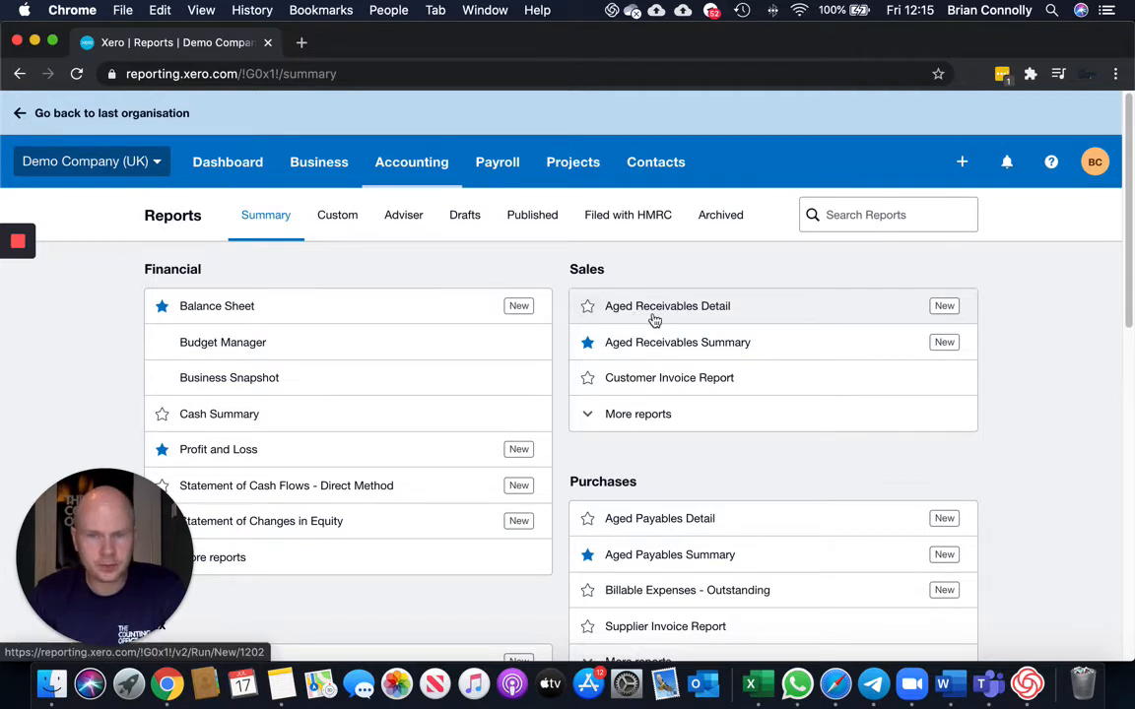
{"action": "left_click", "coordinate": [587, 308]}
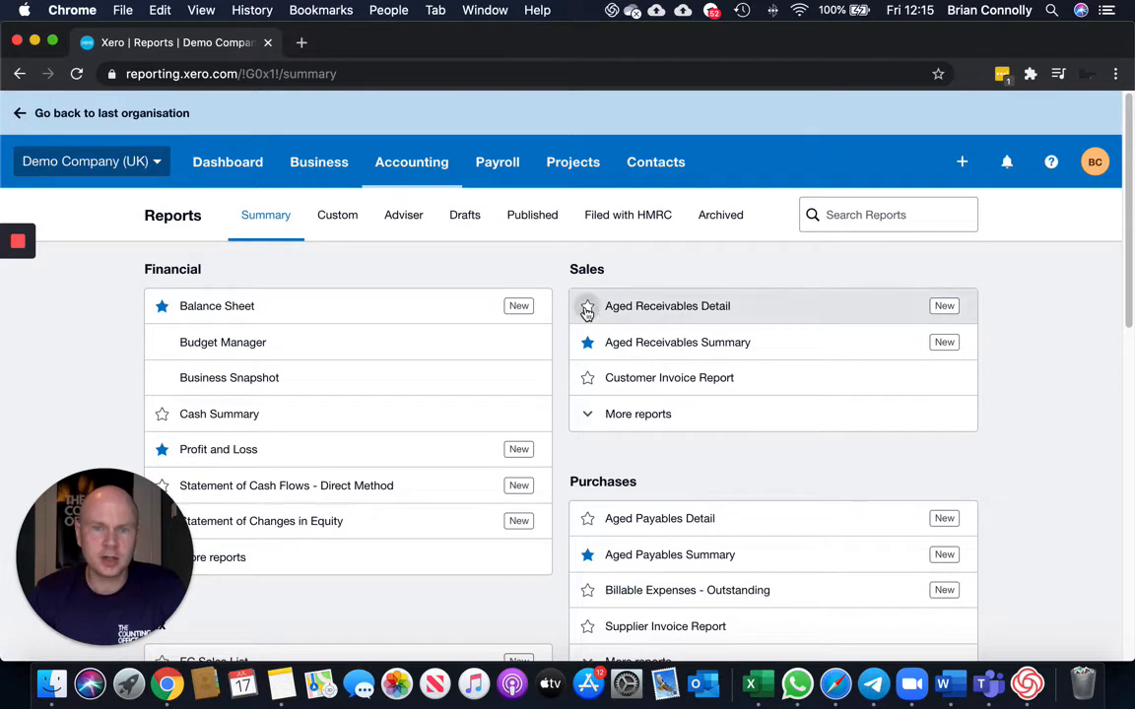
Open the Aged Receivables Detail report from the Accounting favourites.
{"action": "left_click", "coordinate": [404, 164]}
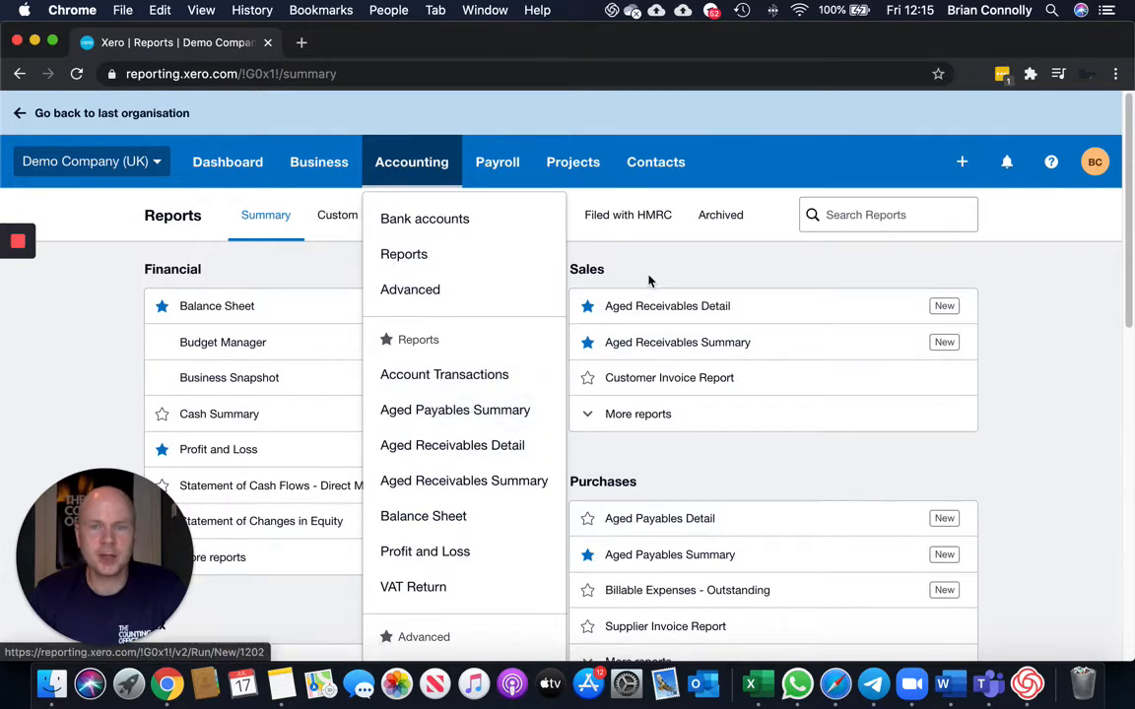
{"action": "left_click", "coordinate": [659, 308]}
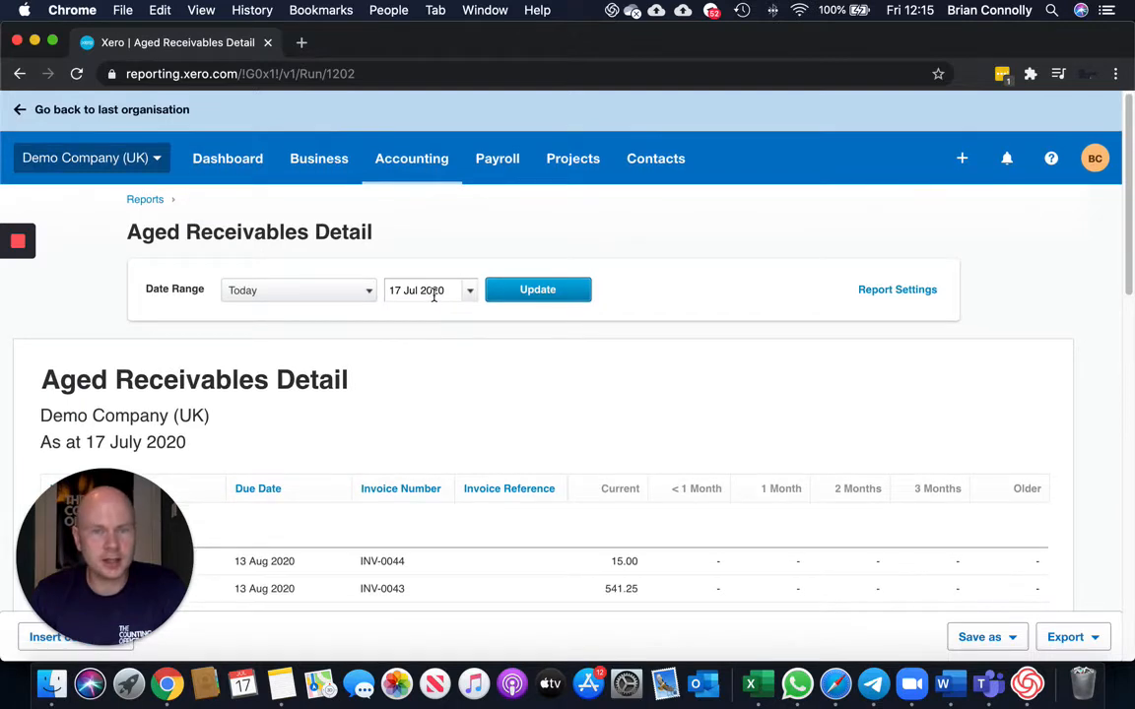
{"action": "scroll", "coordinate": [441, 309], "scroll_direction": "down", "scroll_amount": 4}
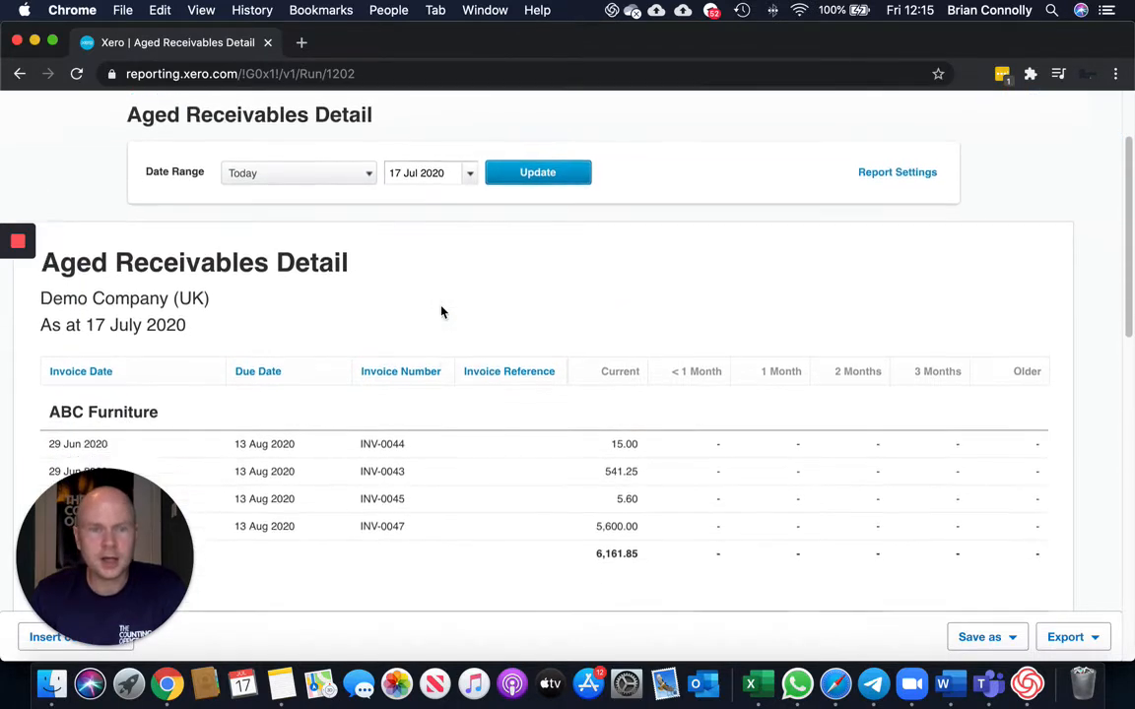
{"action": "scroll", "coordinate": [345, 246], "scroll_direction": "down", "scroll_amount": 2}
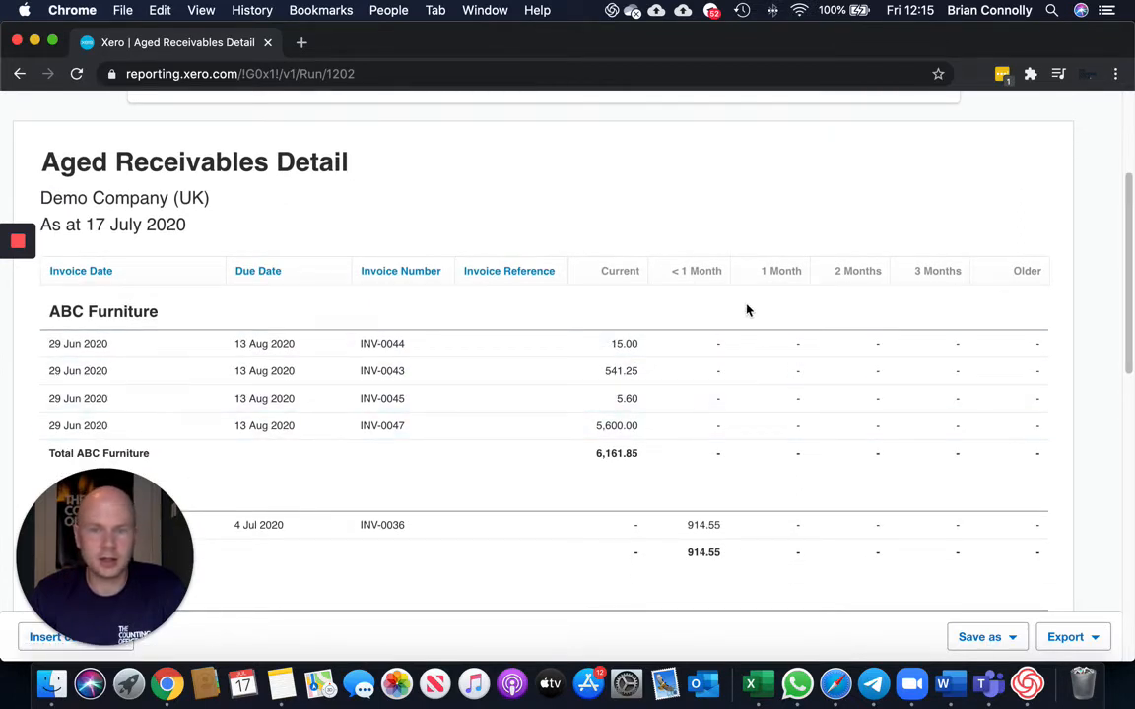
{"action": "scroll", "coordinate": [747, 310], "scroll_direction": "up", "scroll_amount": 4}
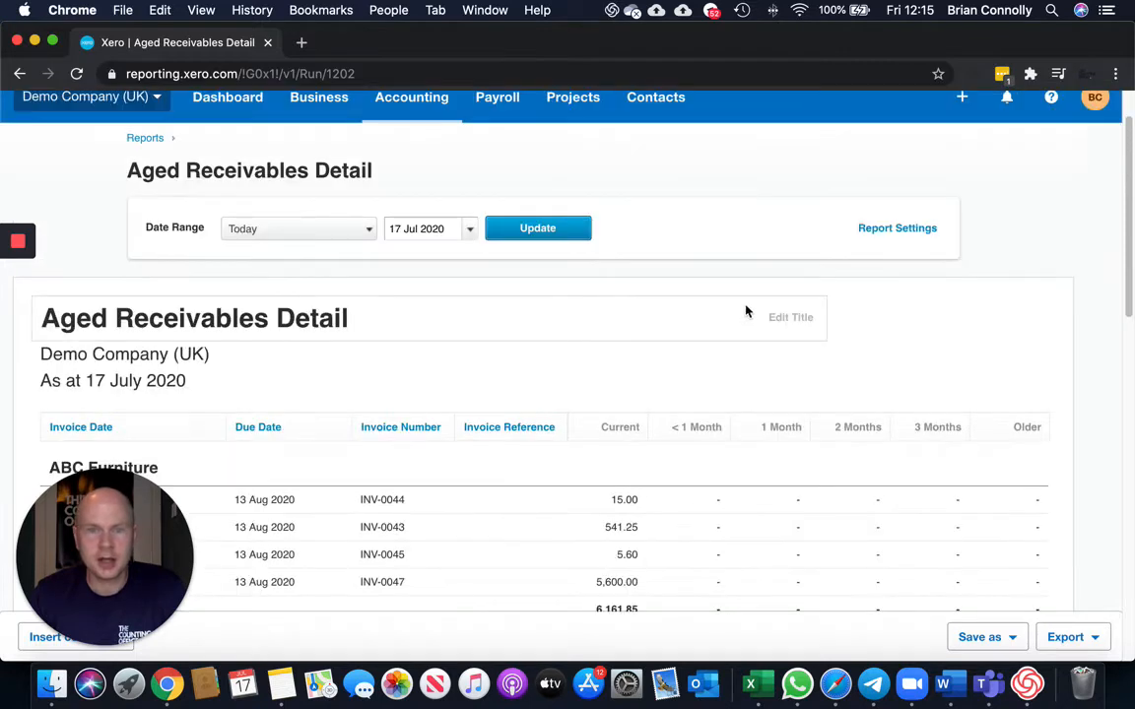
{"action": "scroll", "coordinate": [880, 339], "scroll_direction": "down", "scroll_amount": 1}
Add the Total column in the report settings and update the Aged Receivables Detail report.
{"action": "left_click", "coordinate": [908, 210]}
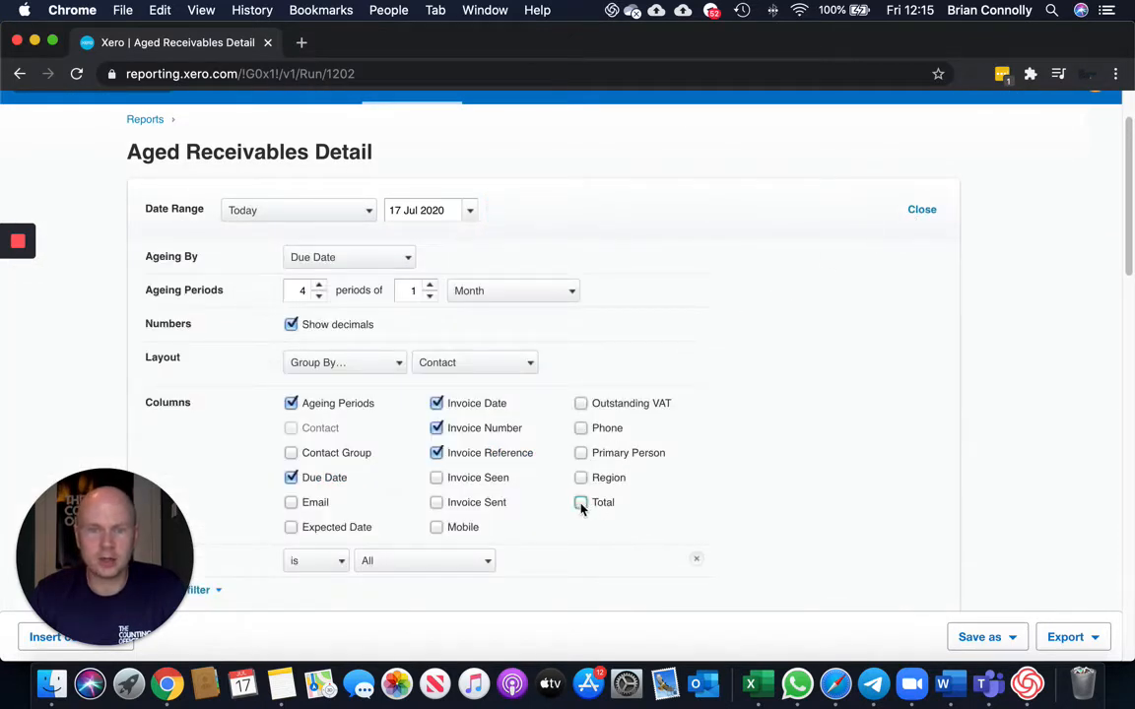
{"action": "scroll", "coordinate": [946, 443], "scroll_direction": "down", "scroll_amount": 5}
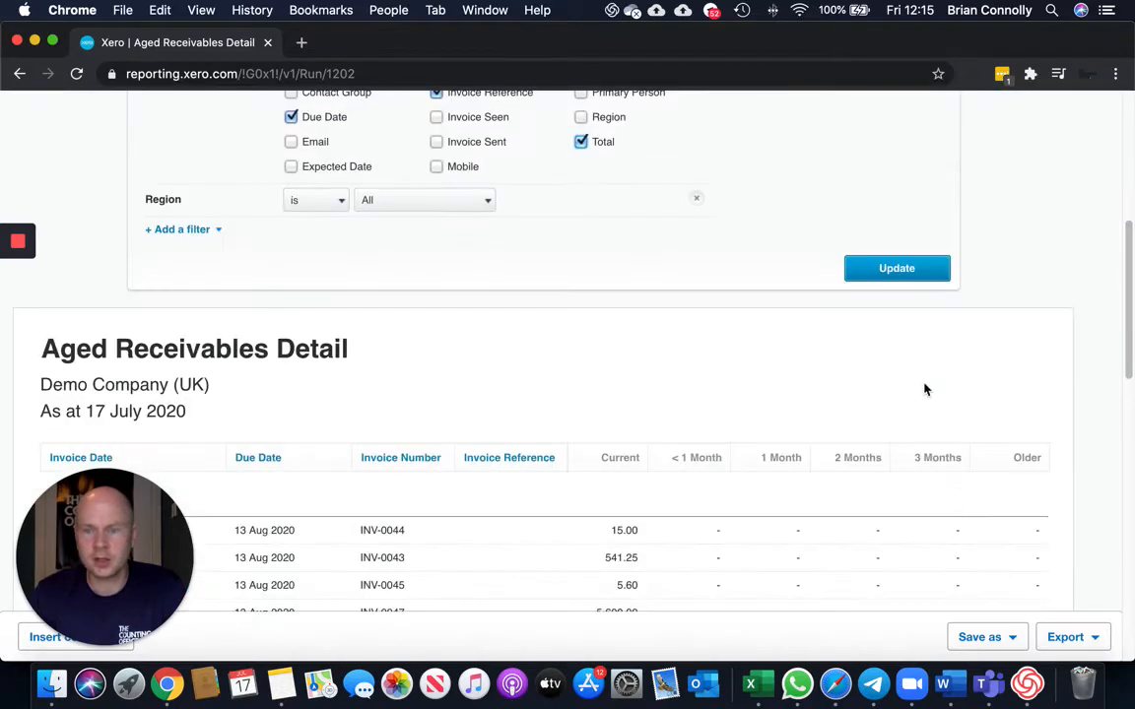
{"action": "left_click", "coordinate": [892, 276]}
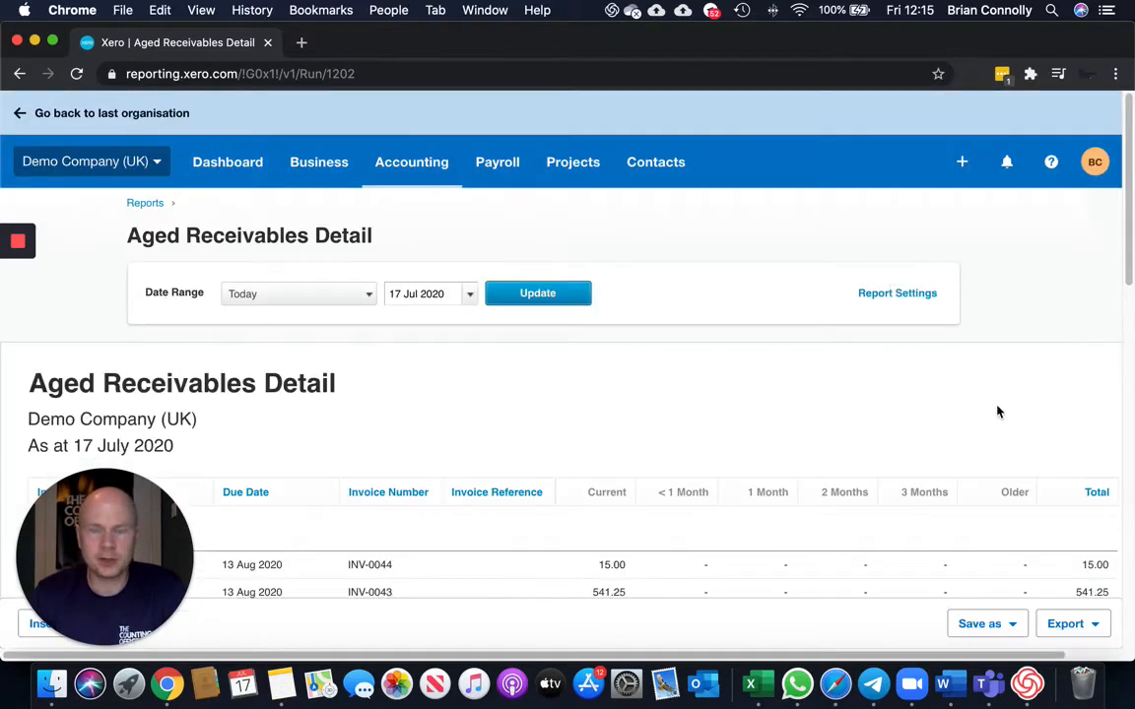
Examine the outstanding invoices per customer across the ageing columns and totals.
{"action": "scroll", "coordinate": [1045, 444], "scroll_direction": "down", "scroll_amount": 3}
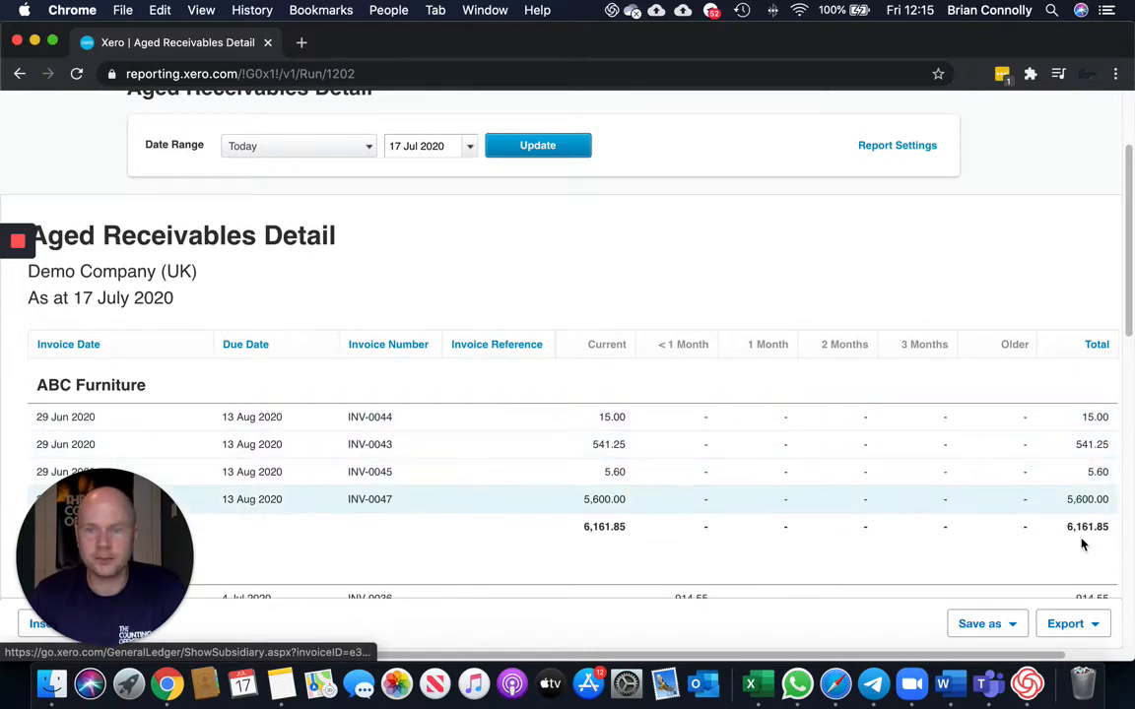
{"action": "scroll", "coordinate": [1018, 466], "scroll_direction": "down", "scroll_amount": 3}
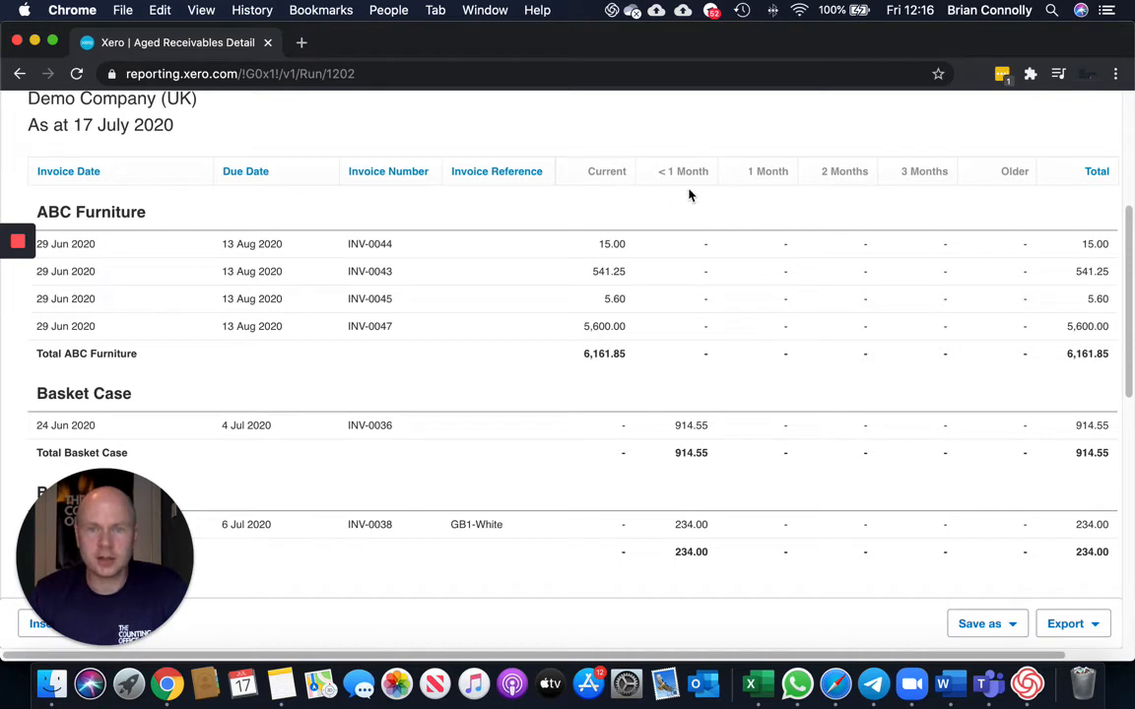
{"action": "scroll", "coordinate": [688, 199], "scroll_direction": "down", "scroll_amount": 1}
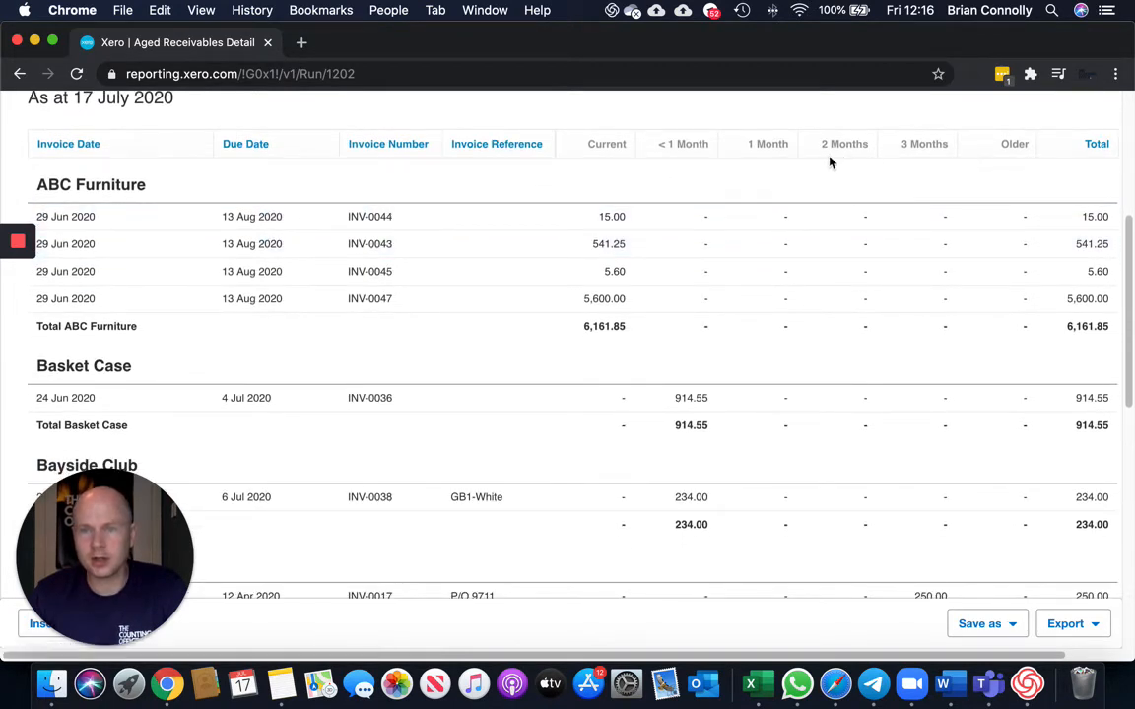
{"action": "scroll", "coordinate": [867, 163], "scroll_direction": "down", "scroll_amount": 3}
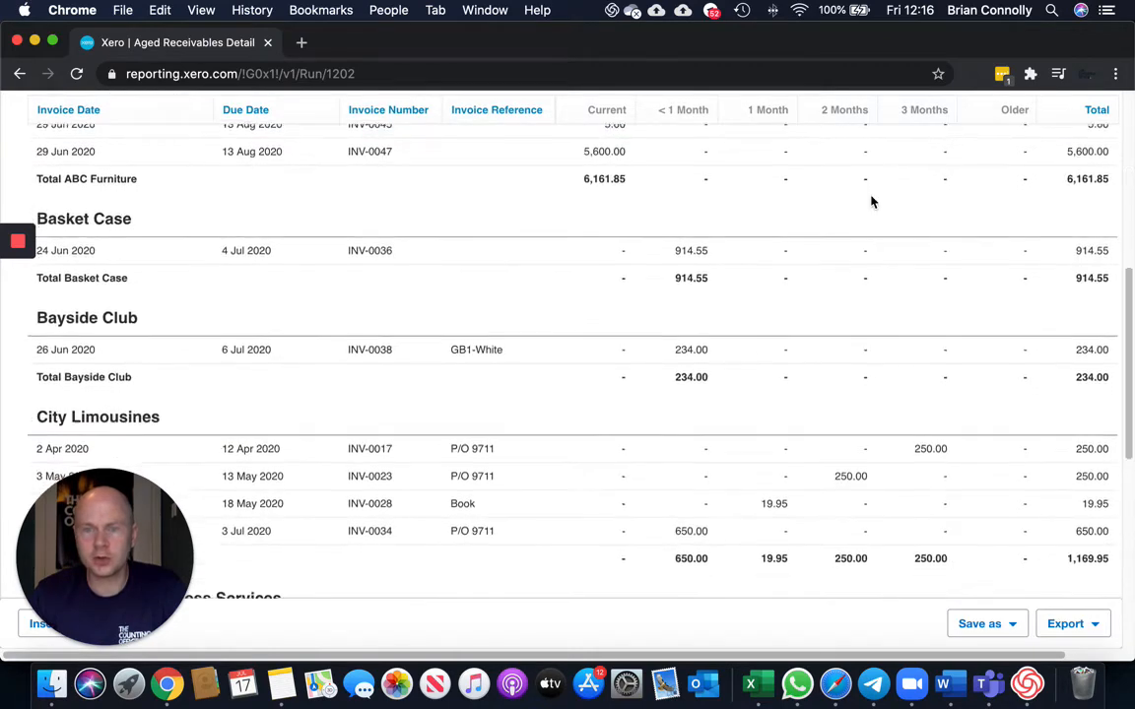
{"action": "scroll", "coordinate": [871, 202], "scroll_direction": "down", "scroll_amount": 1}
{"action": "scroll", "coordinate": [871, 202], "scroll_direction": "down", "scroll_amount": 2}
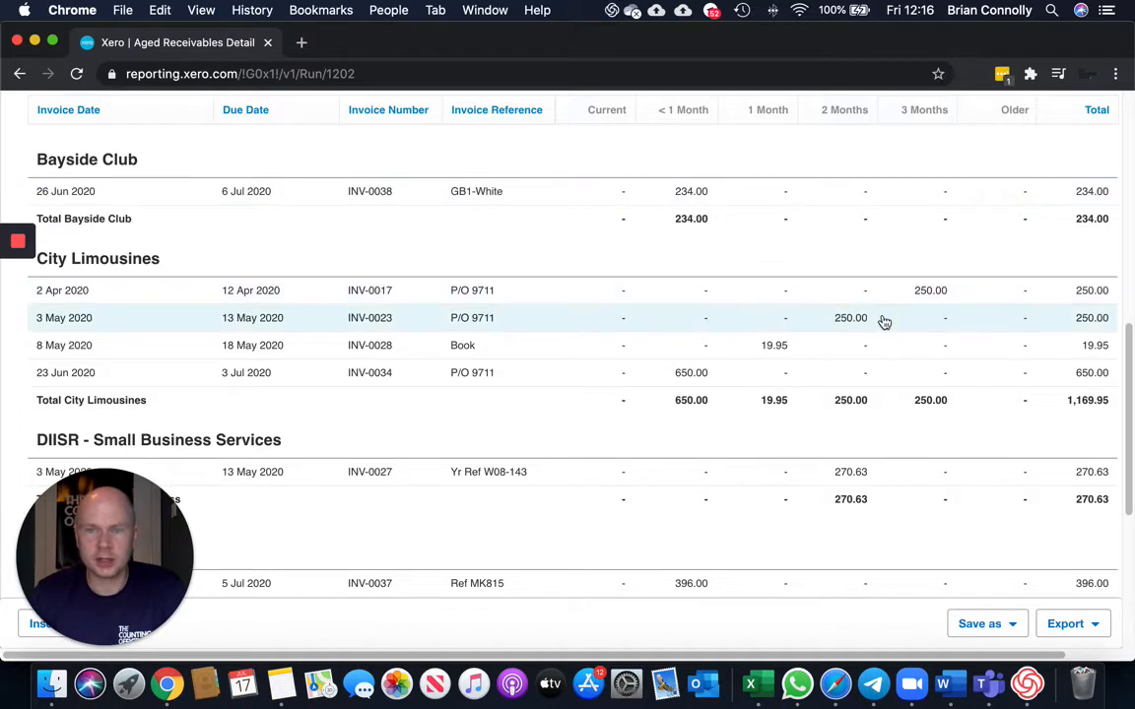
{"action": "scroll", "coordinate": [863, 333], "scroll_direction": "down", "scroll_amount": 7}
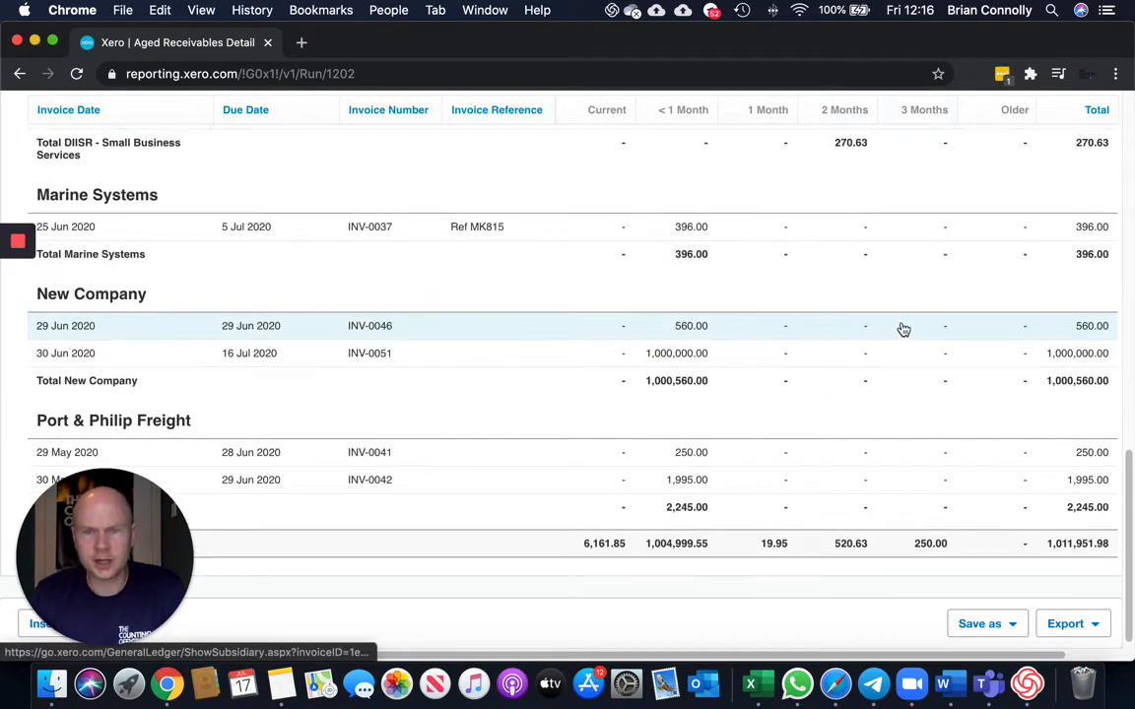
{"action": "scroll", "coordinate": [881, 332], "scroll_direction": "up", "scroll_amount": 4}
{"action": "scroll", "coordinate": [882, 332], "scroll_direction": "up", "scroll_amount": 8}
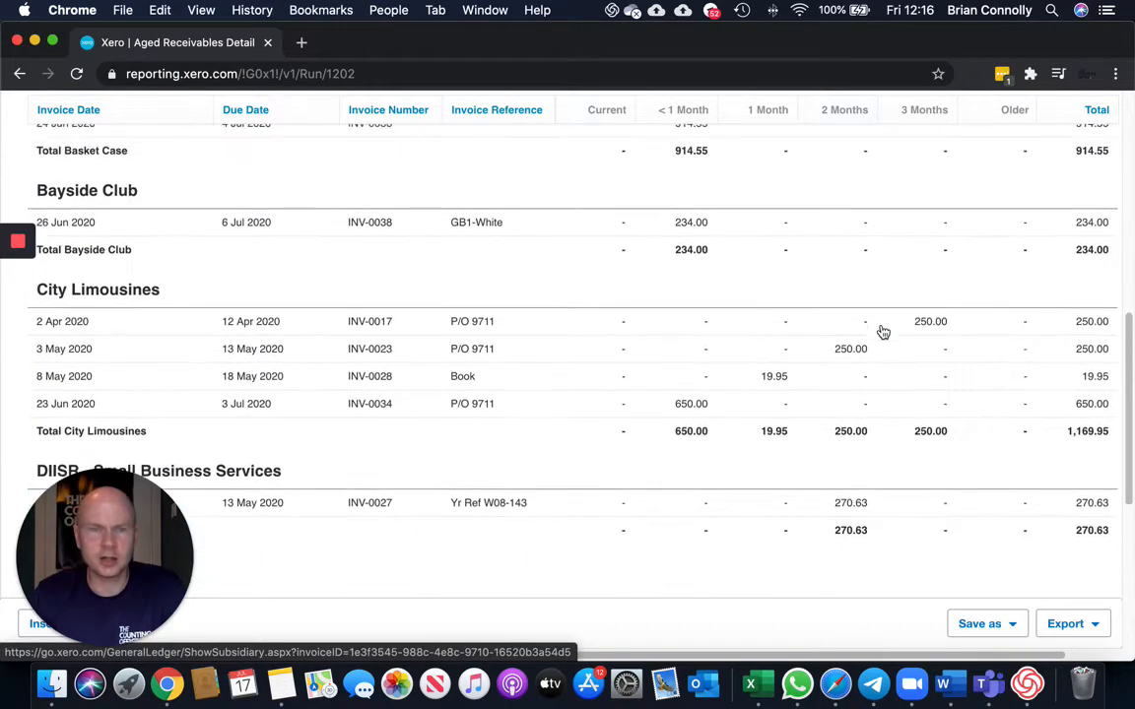
{"action": "scroll", "coordinate": [880, 331], "scroll_direction": "up", "scroll_amount": 6}
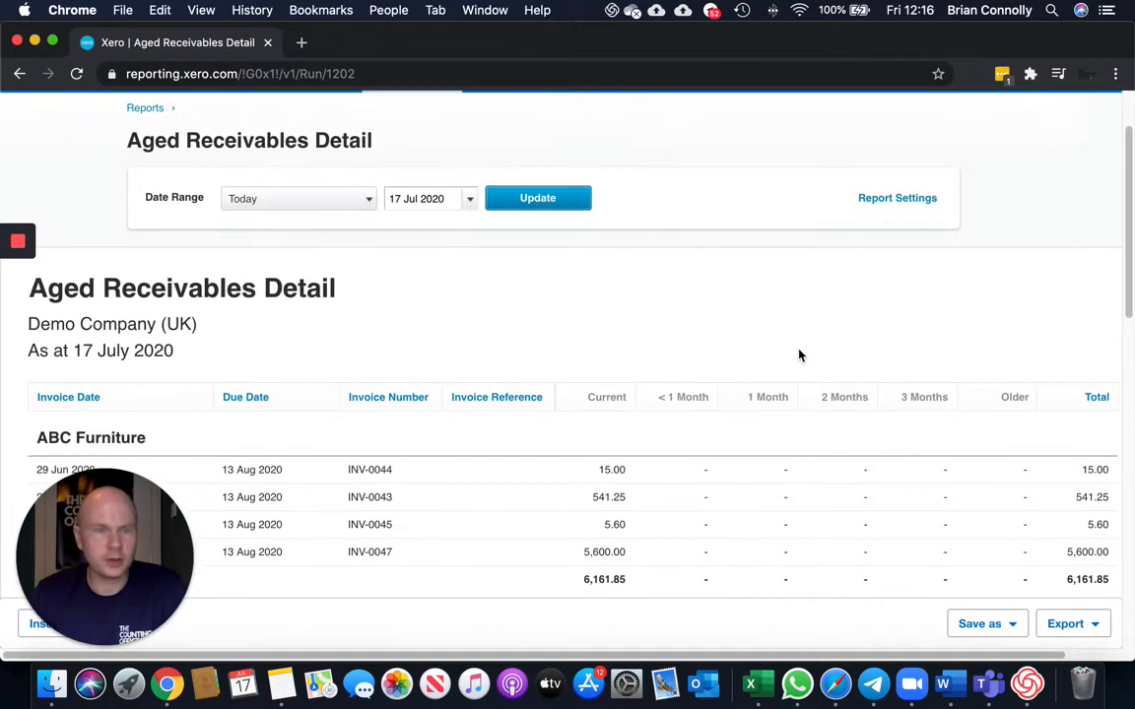
{"action": "scroll", "coordinate": [800, 355], "scroll_direction": "down", "scroll_amount": 1}
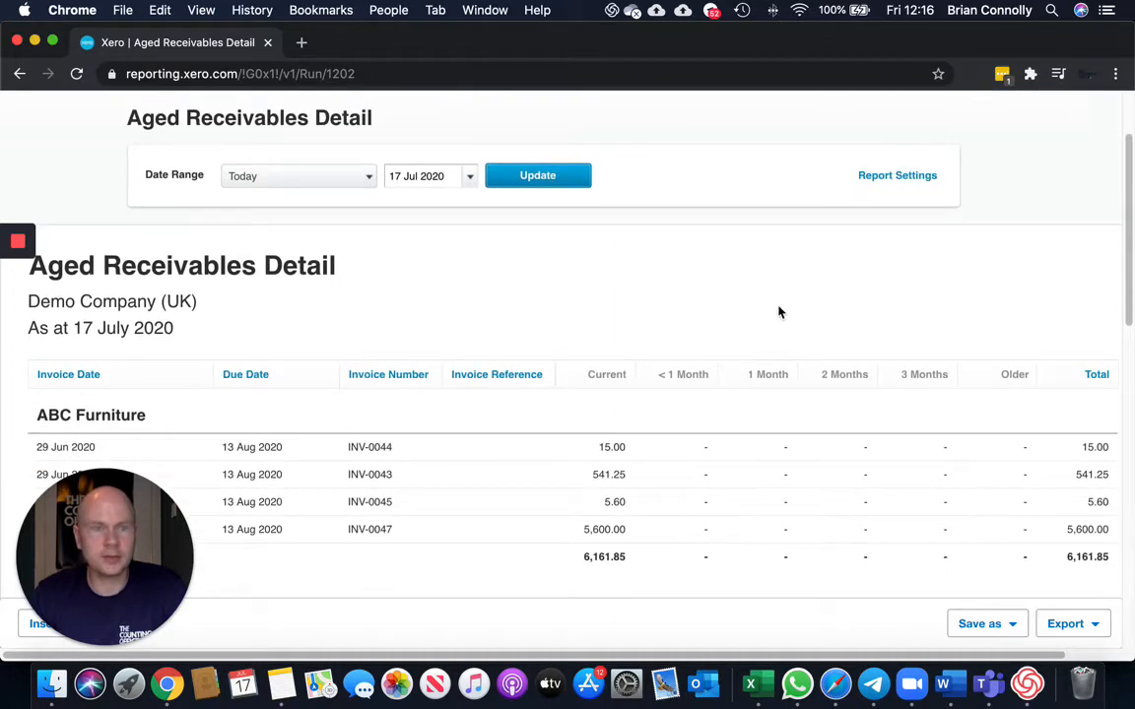
{"action": "scroll", "coordinate": [778, 312], "scroll_direction": "down", "scroll_amount": 1}
{"action": "scroll", "coordinate": [777, 313], "scroll_direction": "up", "scroll_amount": 5}
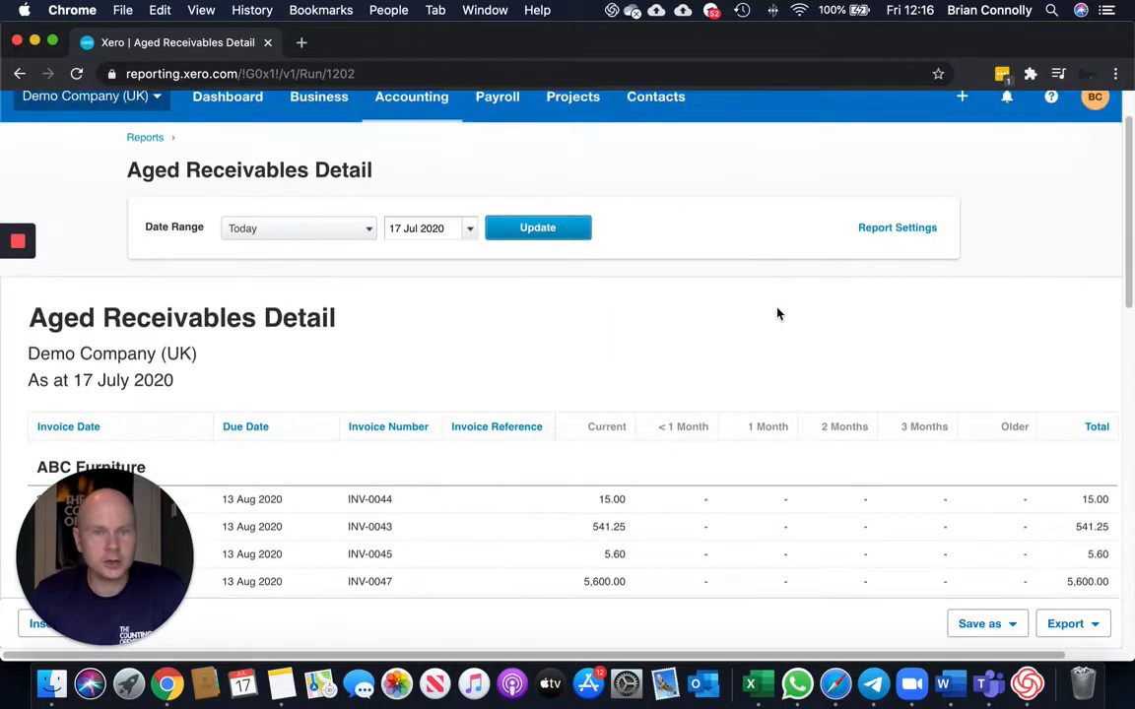
{"action": "scroll", "coordinate": [754, 355], "scroll_direction": "down", "scroll_amount": 6}
{"action": "scroll", "coordinate": [835, 368], "scroll_direction": "down", "scroll_amount": 2}
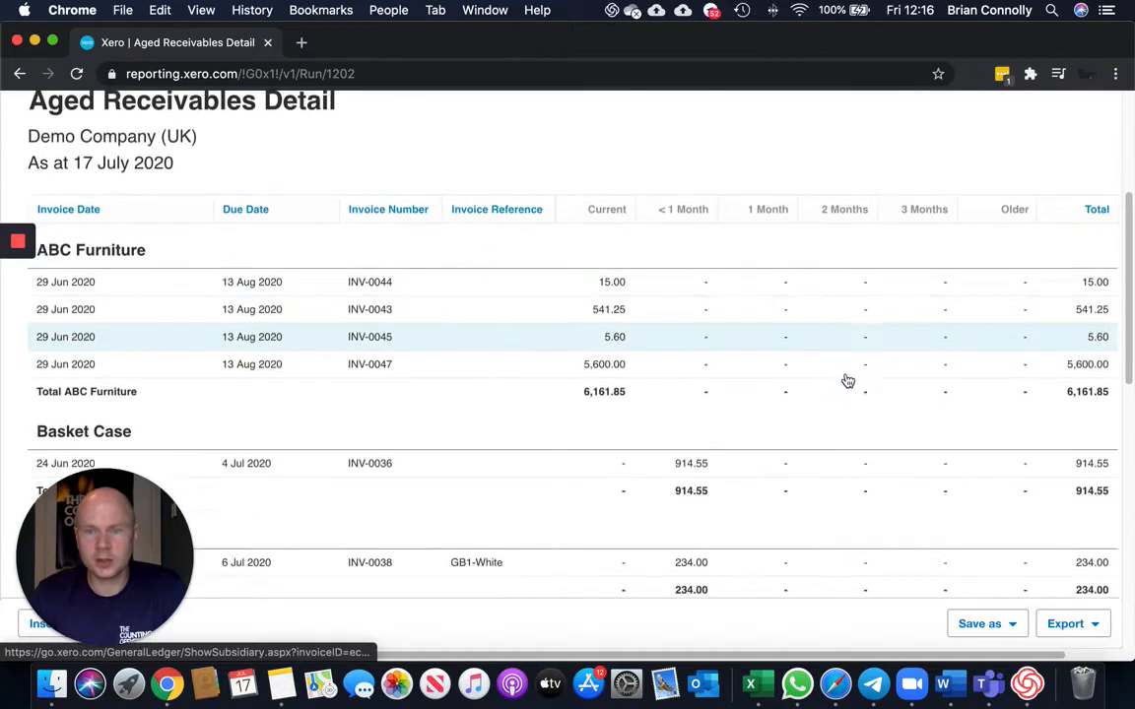
{"action": "scroll", "coordinate": [859, 385], "scroll_direction": "up", "scroll_amount": 8}
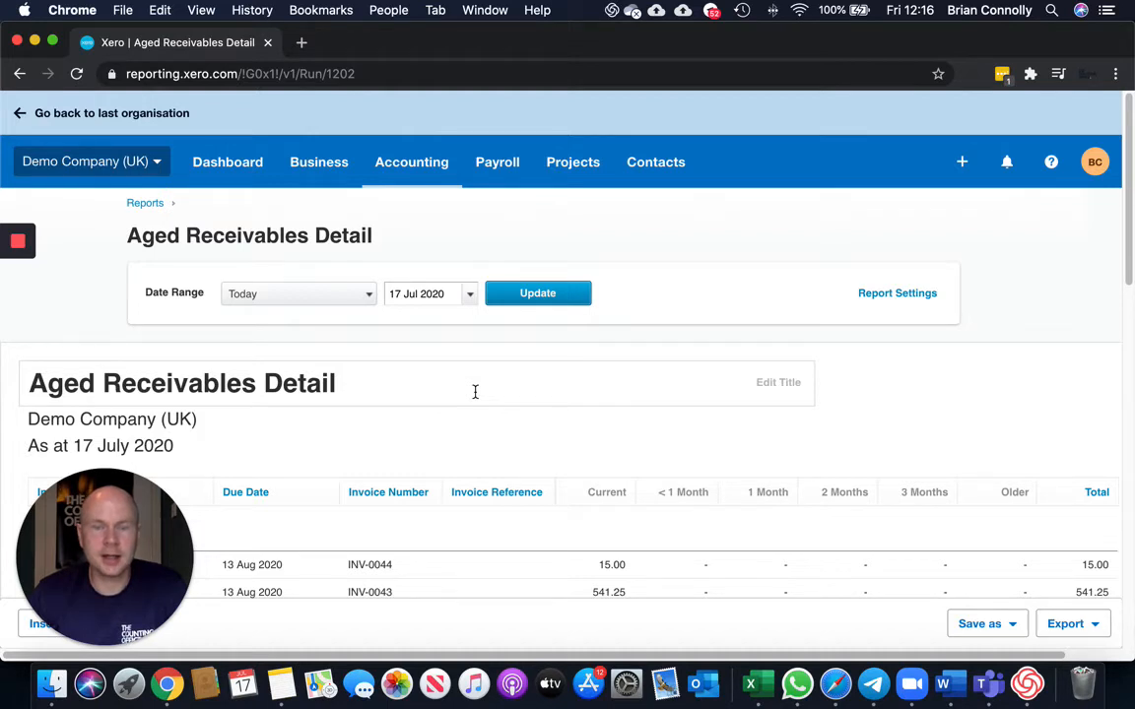
Duplicate the report's browser tab and switch between the two tabs.
{"action": "right_click", "coordinate": [195, 49]}
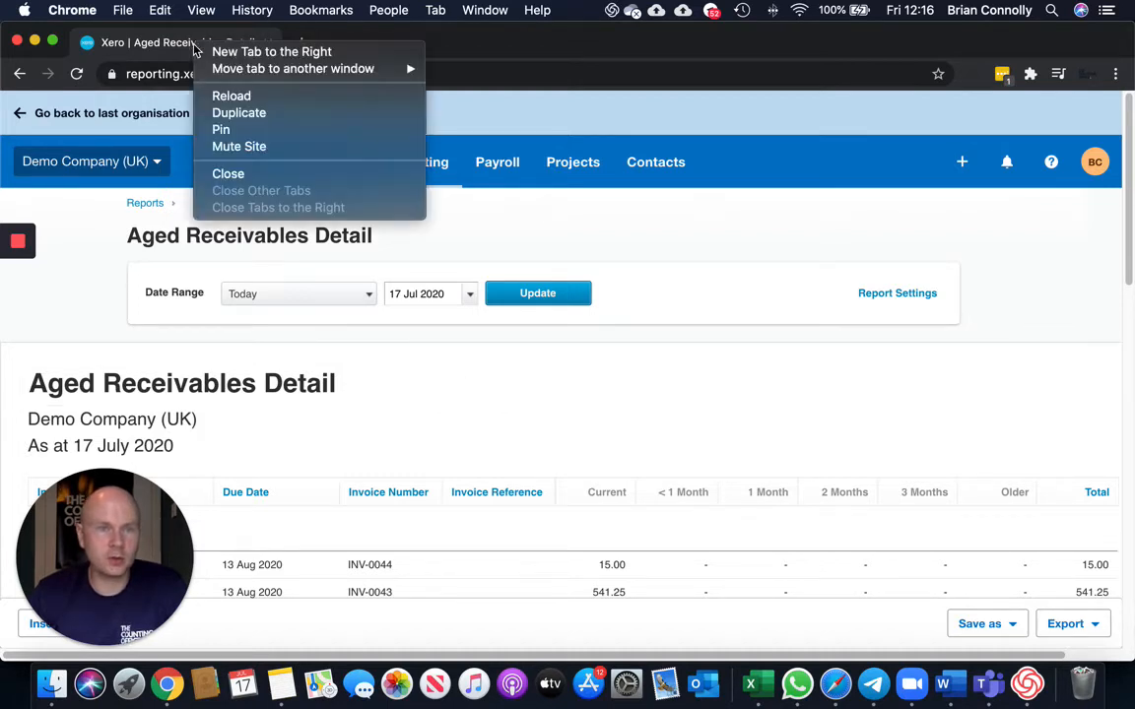
{"action": "left_click", "coordinate": [239, 113]}
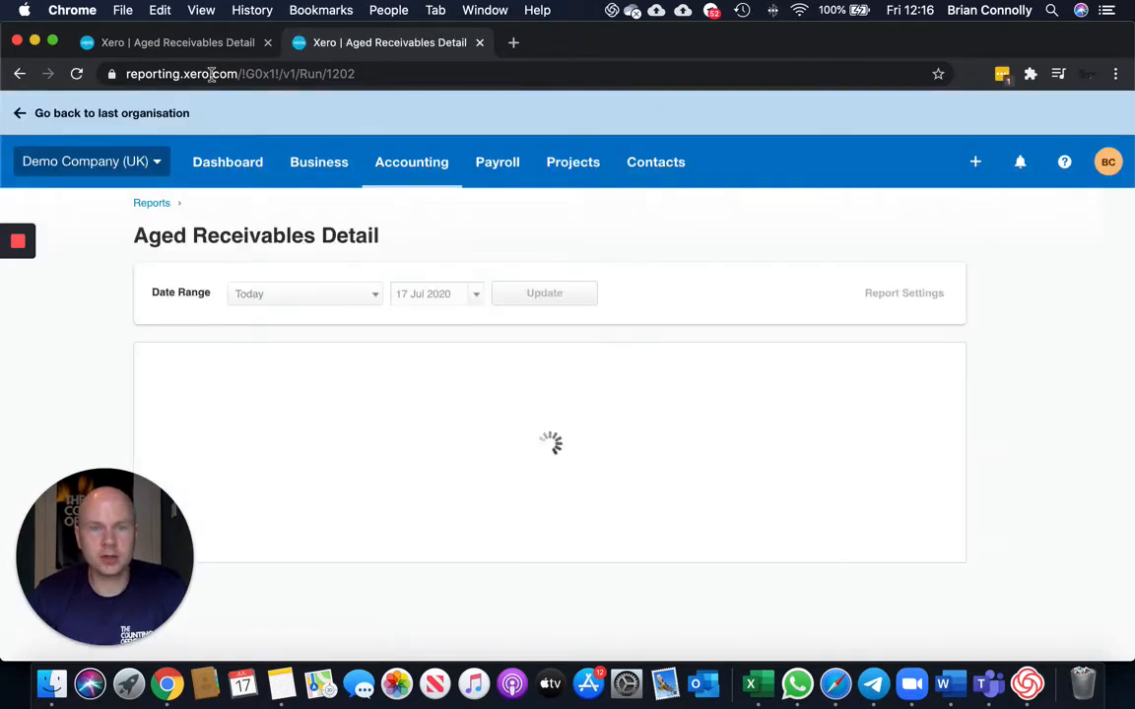
{"action": "left_click", "coordinate": [182, 43]}
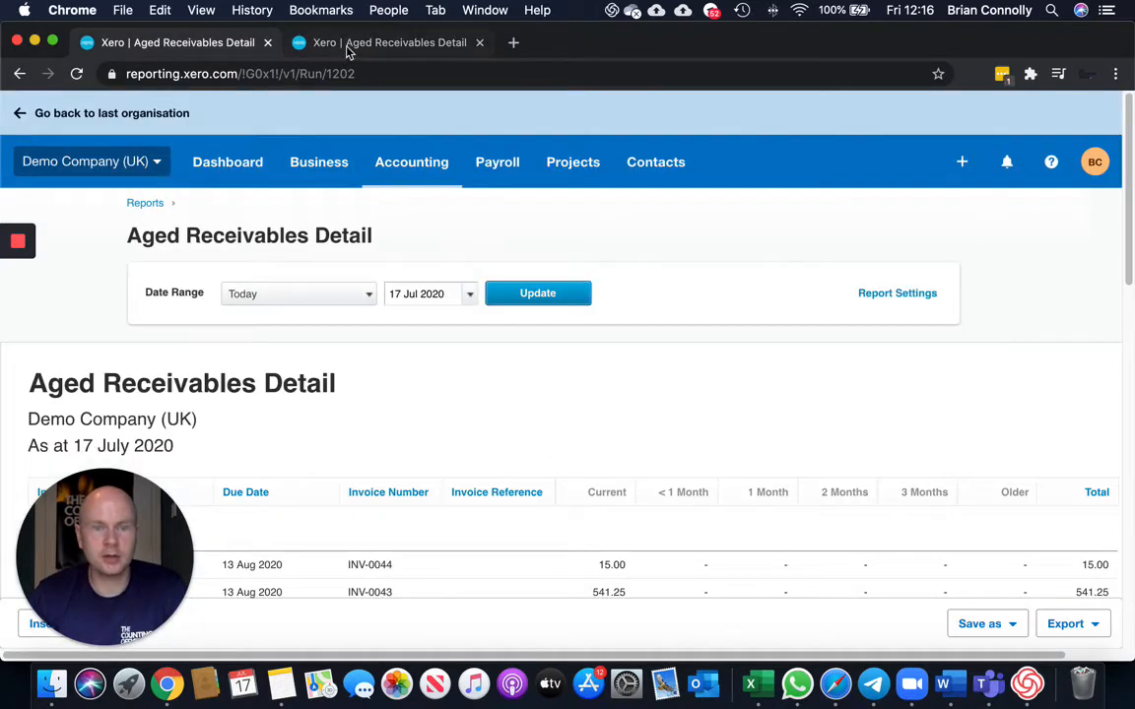
{"action": "left_click", "coordinate": [347, 48]}
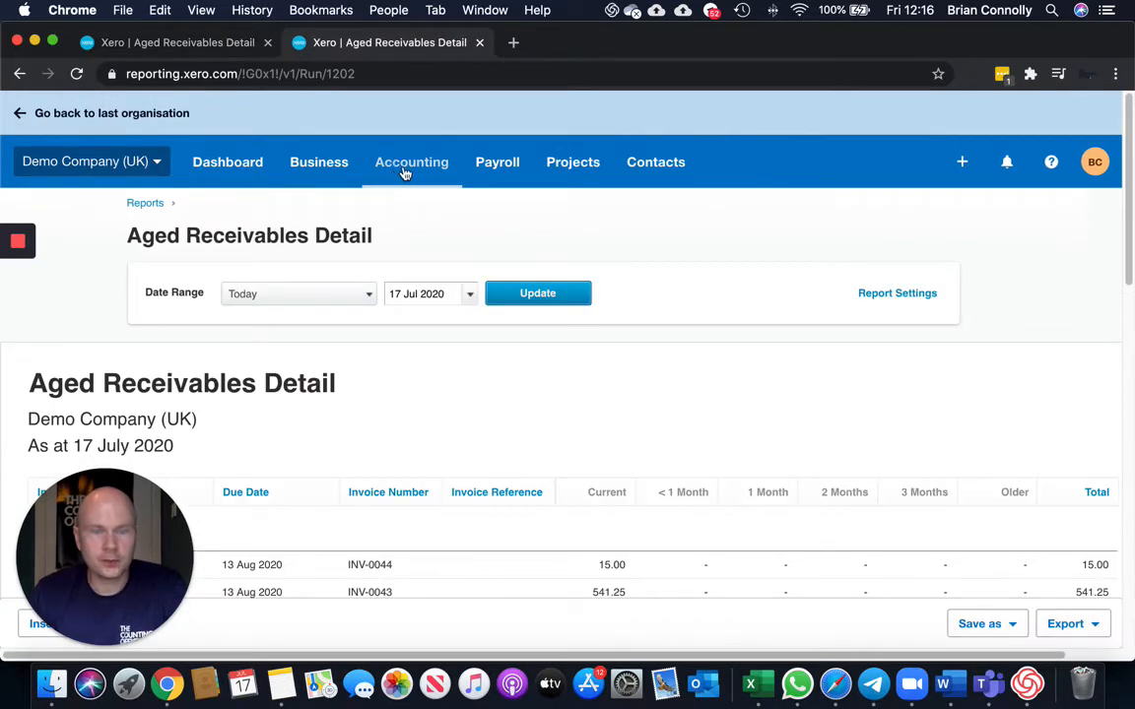
Open the Statements page via the Sales overview's Send Statements option.
{"action": "left_click", "coordinate": [353, 170]}
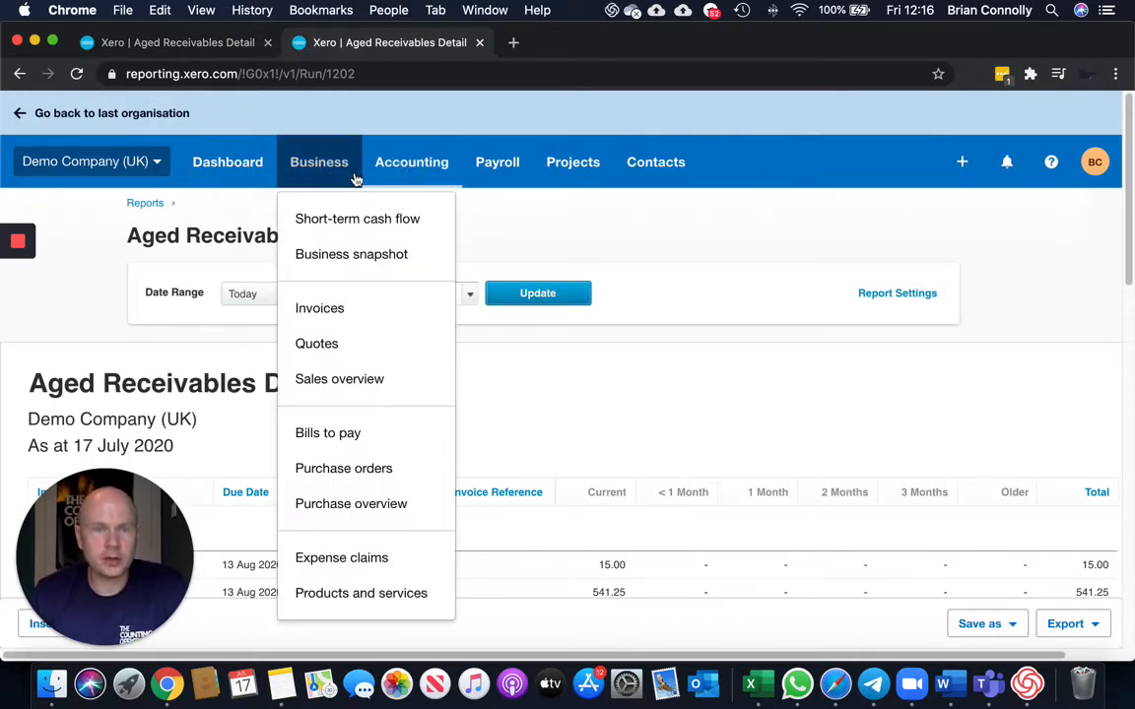
{"action": "left_click", "coordinate": [347, 388]}
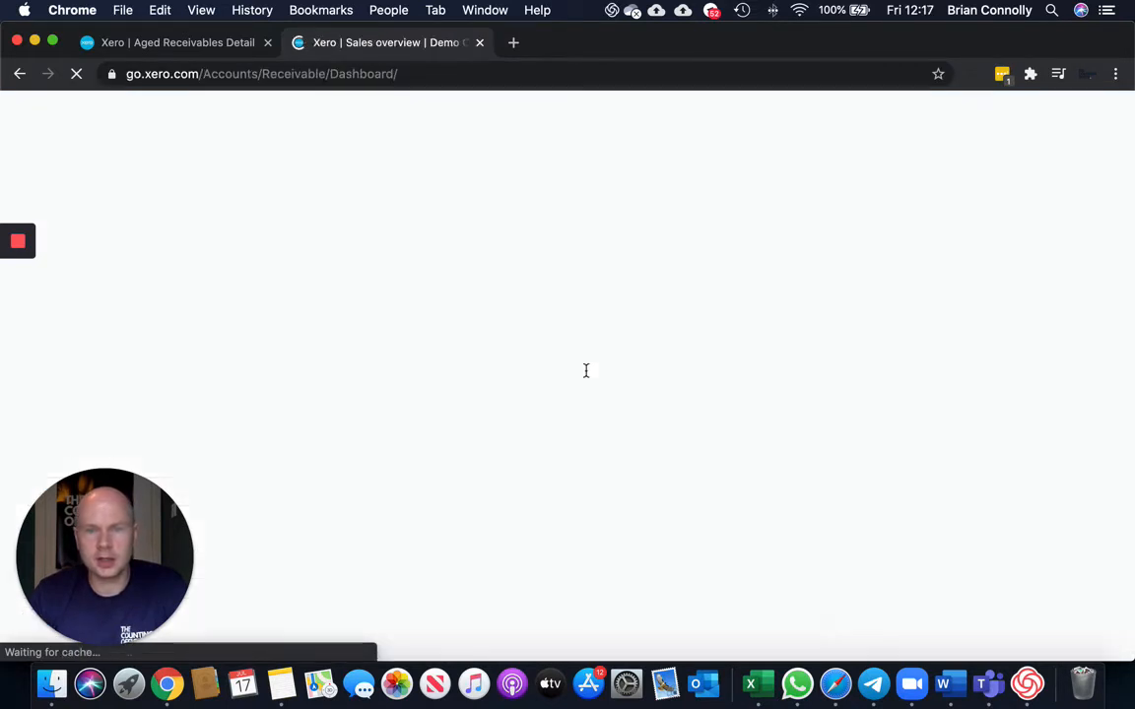
{"action": "scroll", "coordinate": [590, 350], "scroll_direction": "down", "scroll_amount": 5}
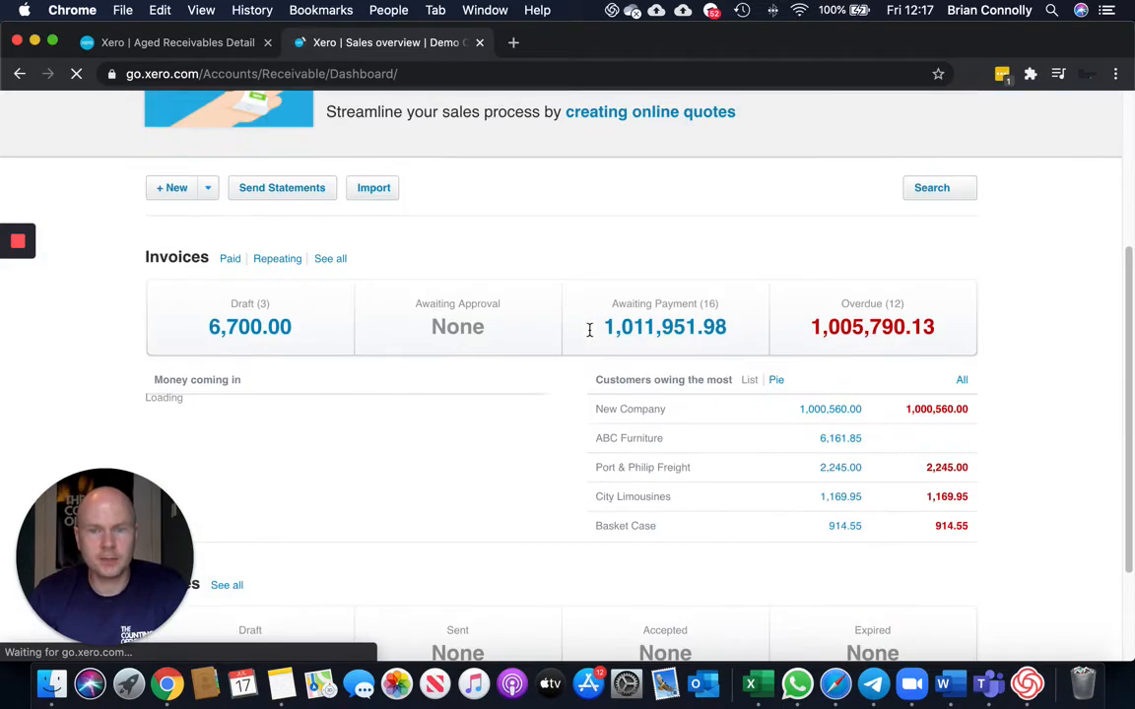
{"action": "scroll", "coordinate": [591, 330], "scroll_direction": "down", "scroll_amount": 1}
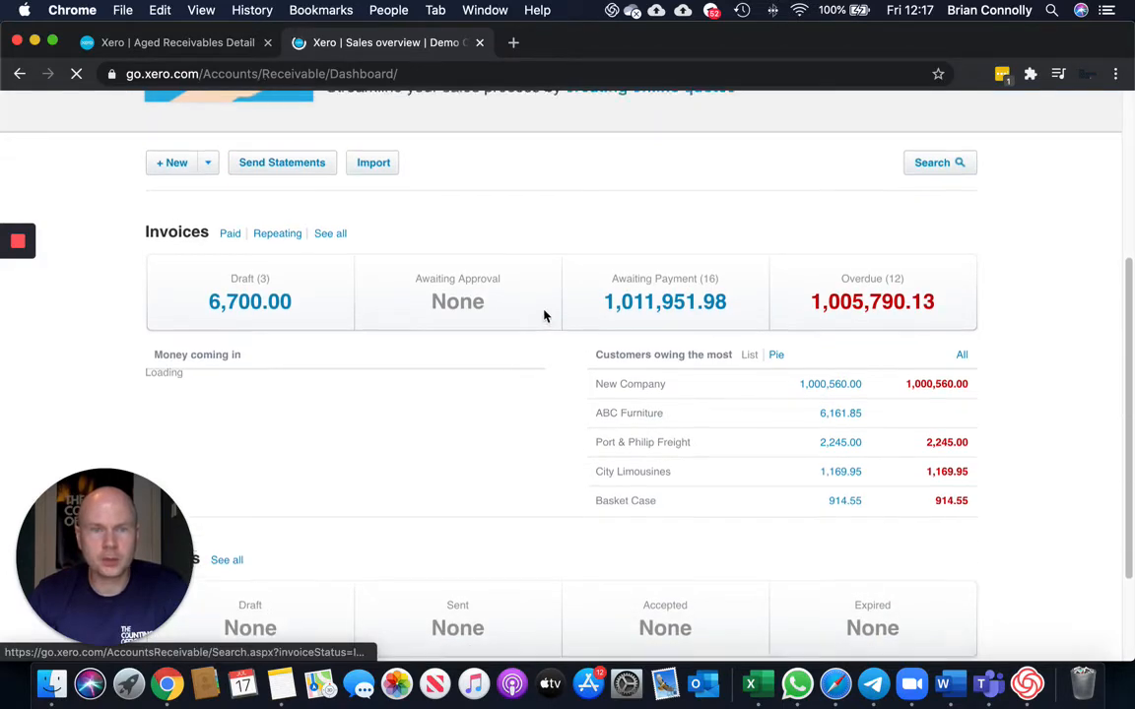
{"action": "left_click", "coordinate": [286, 183]}
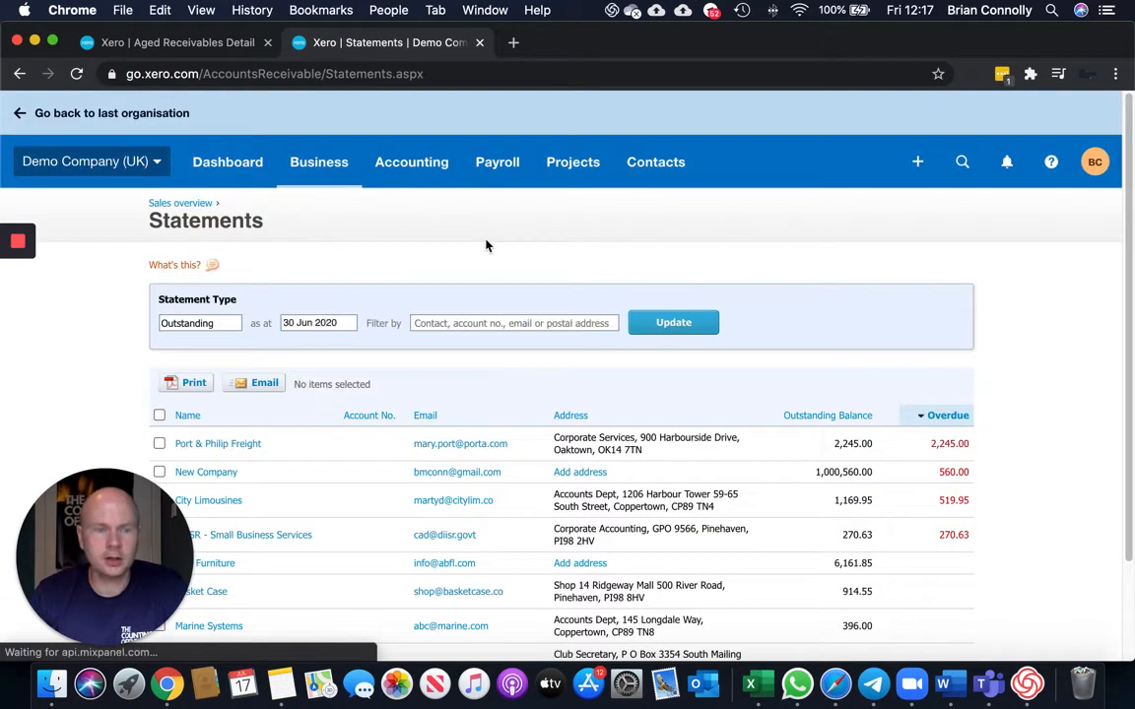
Set the statements' as-at date to 17 Jul 2020 and update the list.
{"action": "scroll", "coordinate": [532, 279], "scroll_direction": "down", "scroll_amount": 3}
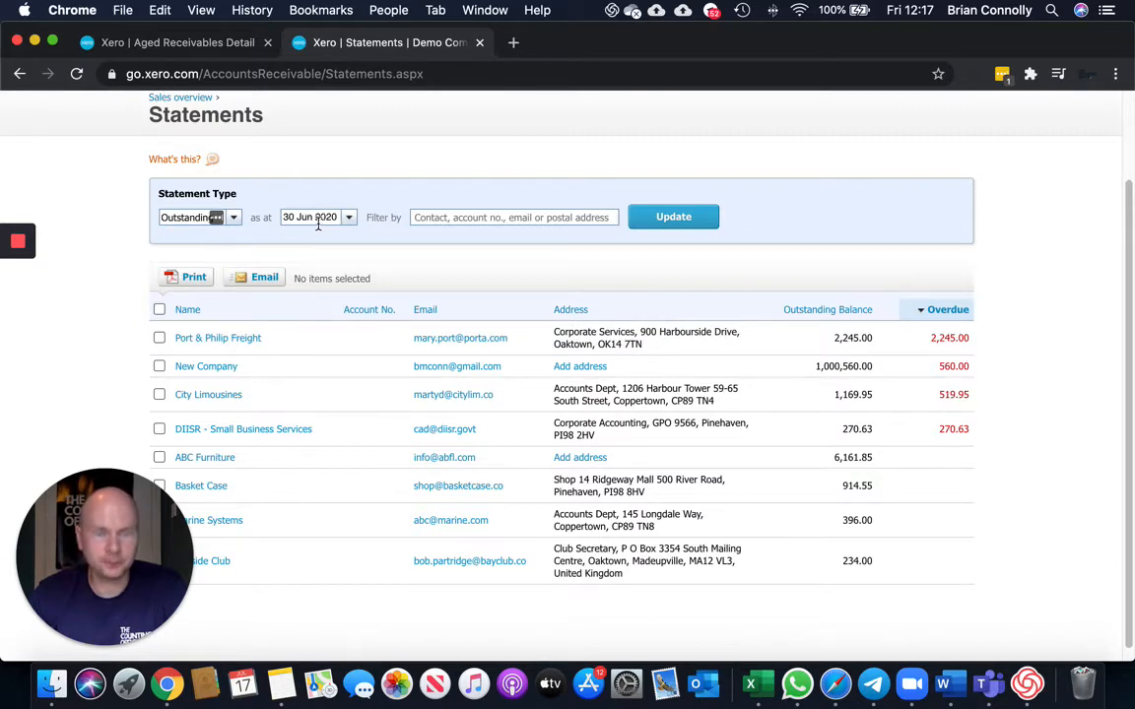
{"action": "left_click", "coordinate": [349, 218]}
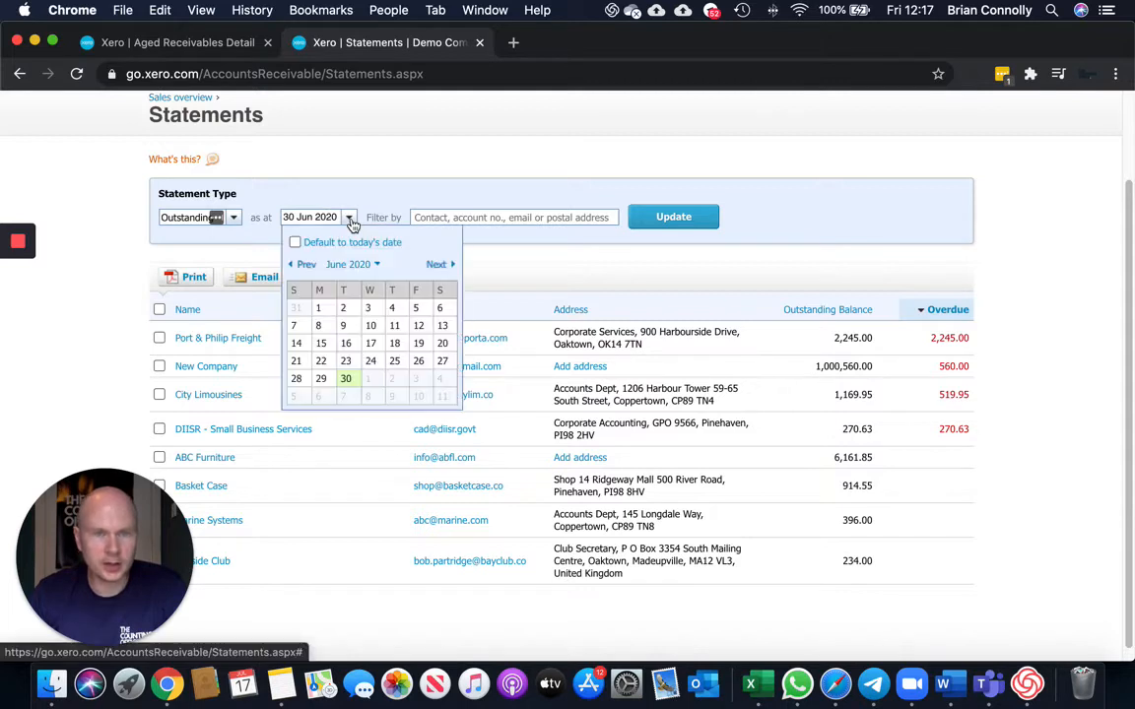
{"action": "left_click", "coordinate": [440, 265]}
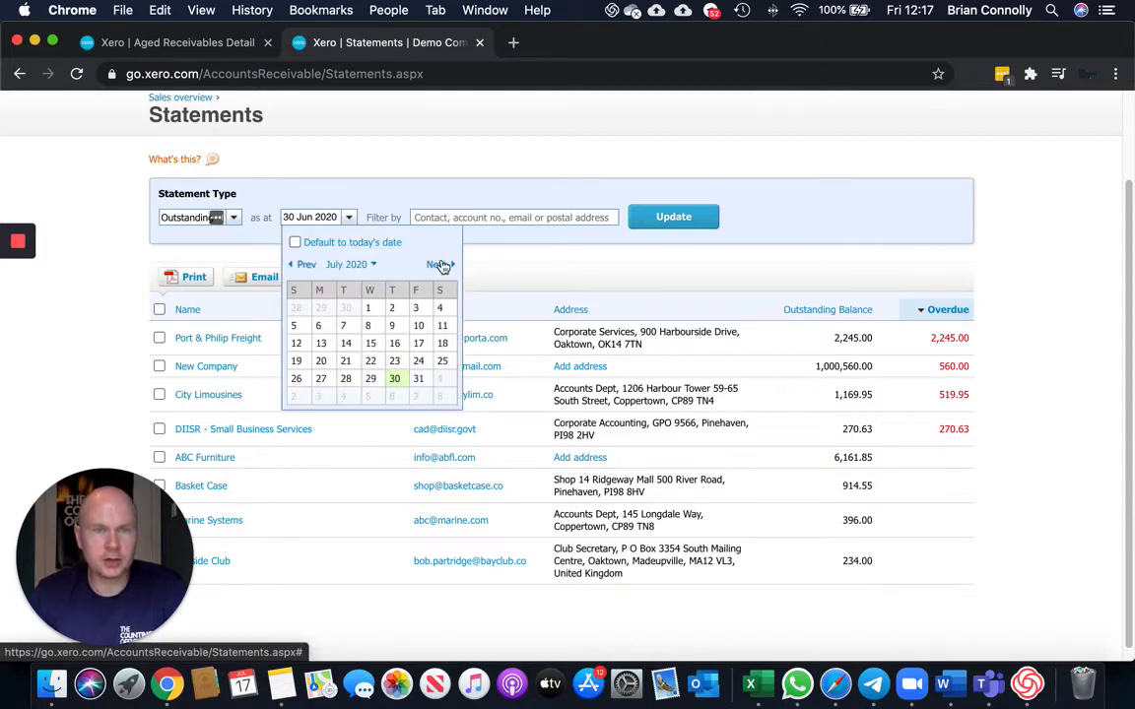
{"action": "left_click", "coordinate": [419, 344]}
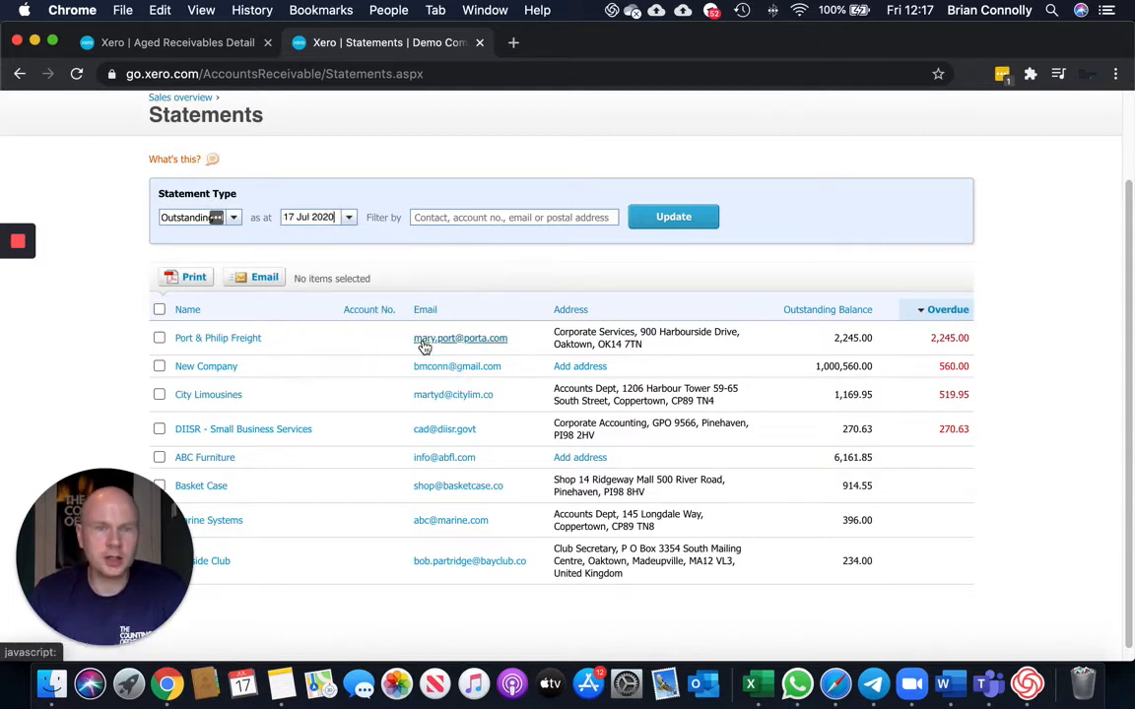
{"action": "left_click", "coordinate": [653, 226]}
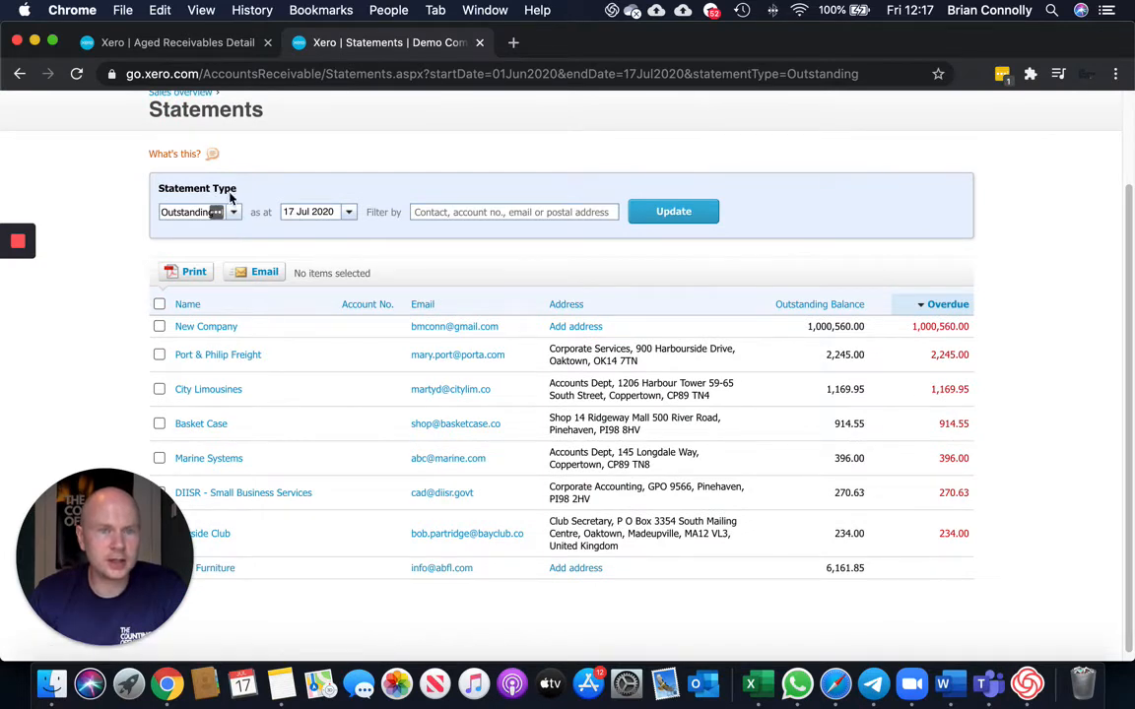
Choose the Outstanding statement type and update the statements.
{"action": "left_click", "coordinate": [215, 210]}
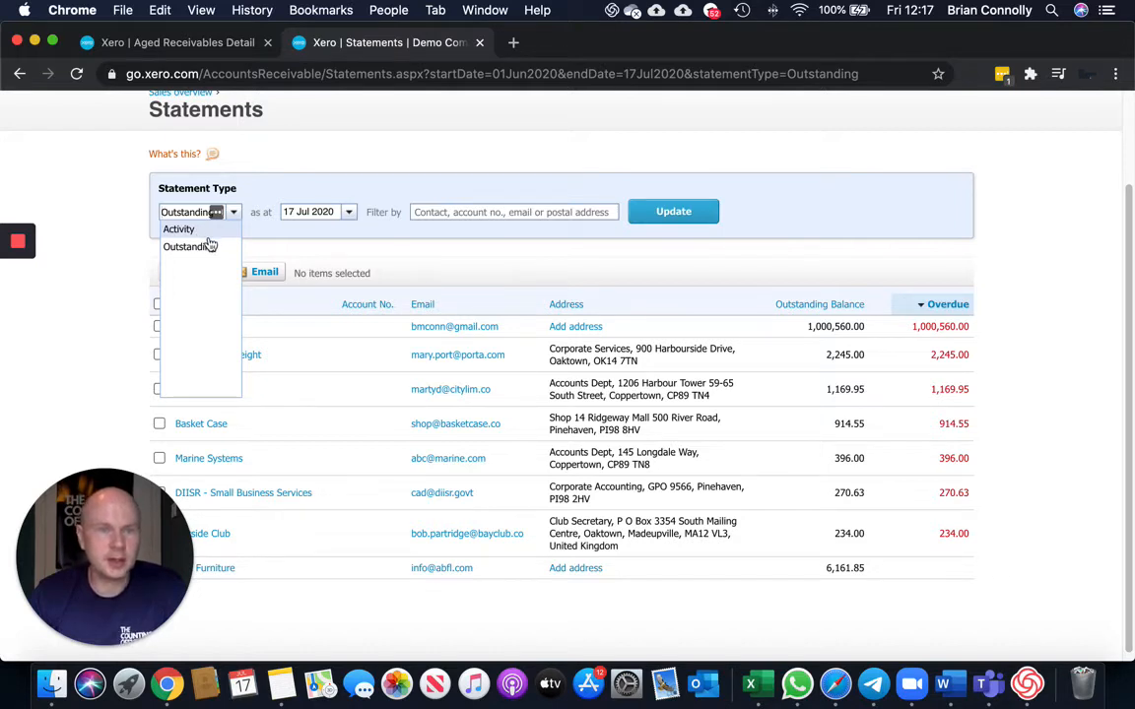
{"action": "left_click", "coordinate": [211, 248]}
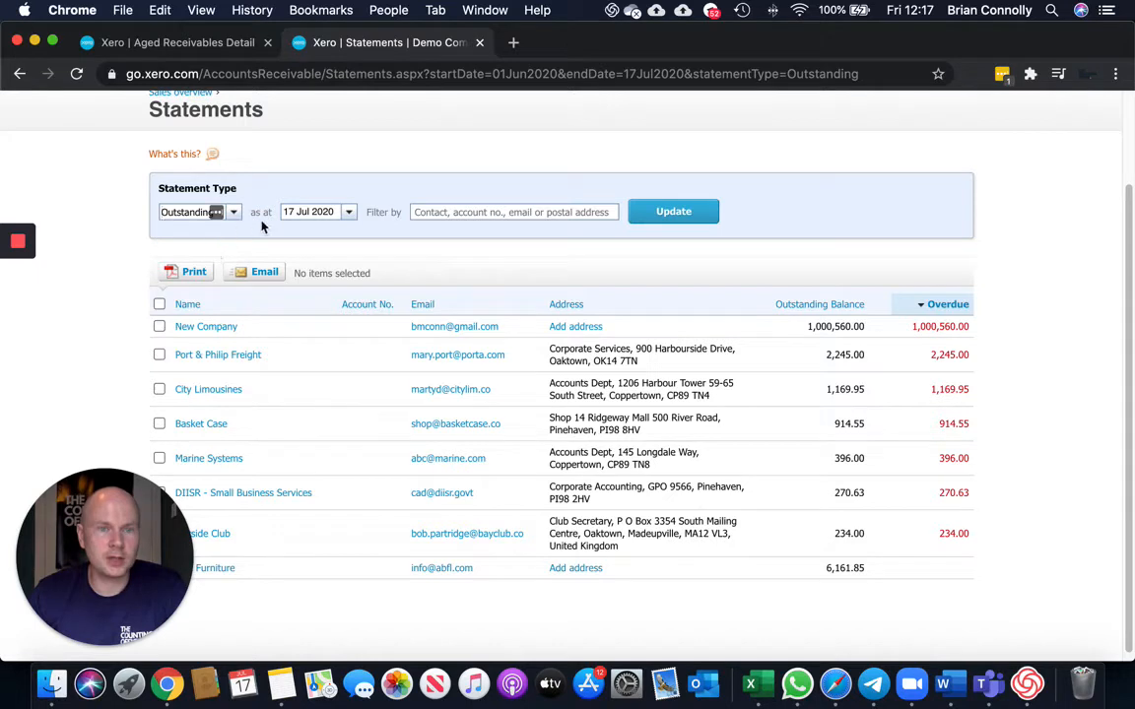
{"action": "left_click", "coordinate": [674, 219]}
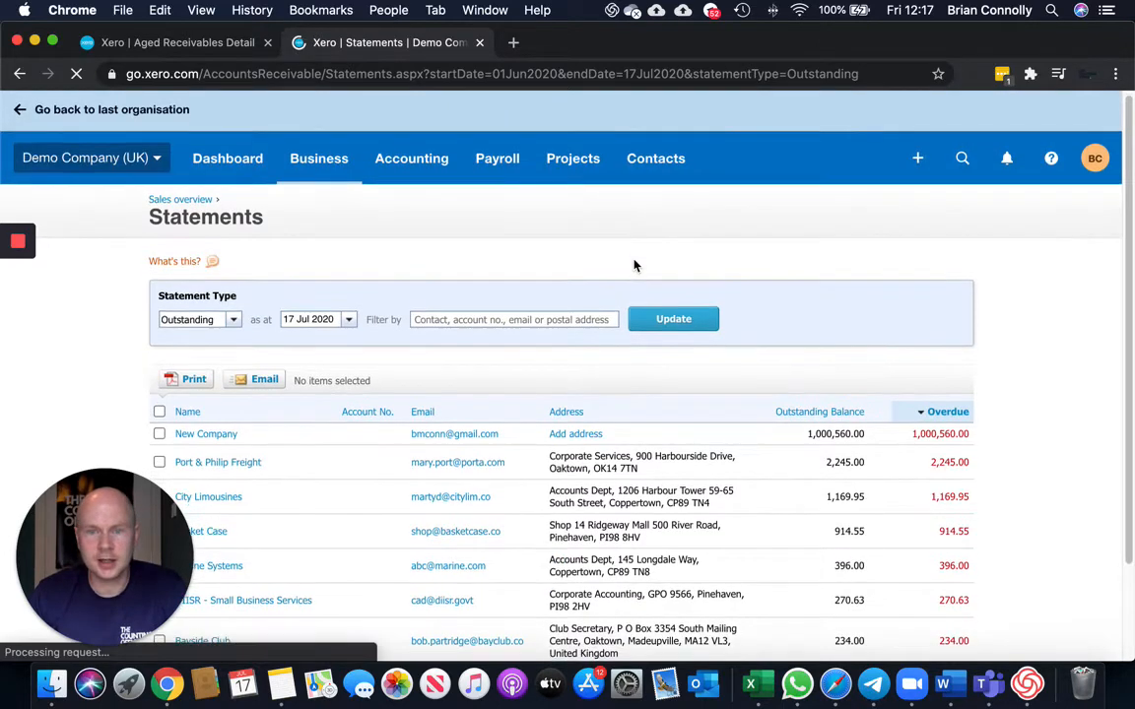
Select the statements for New Company, Port & Philip Freight, City Limousines, Basket Case and Marine Systems.
{"action": "scroll", "coordinate": [636, 264], "scroll_direction": "down", "scroll_amount": 2}
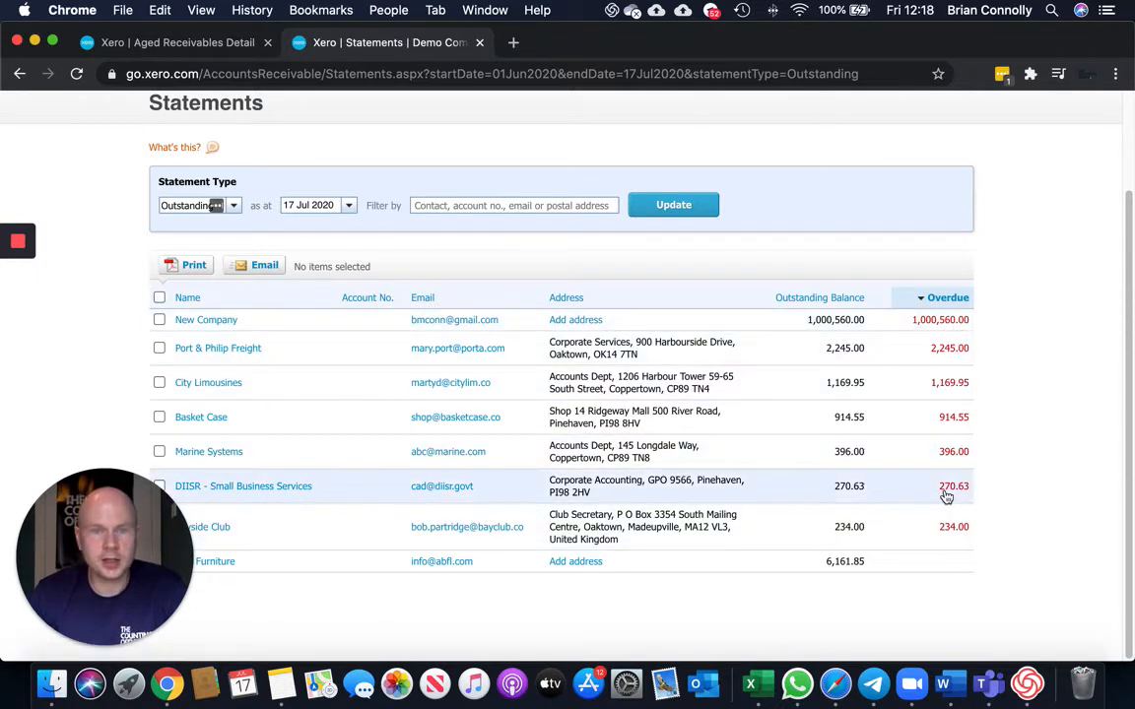
{"action": "left_click", "coordinate": [159, 320]}
{"action": "left_click", "coordinate": [159, 348]}
{"action": "left_click", "coordinate": [158, 383]}
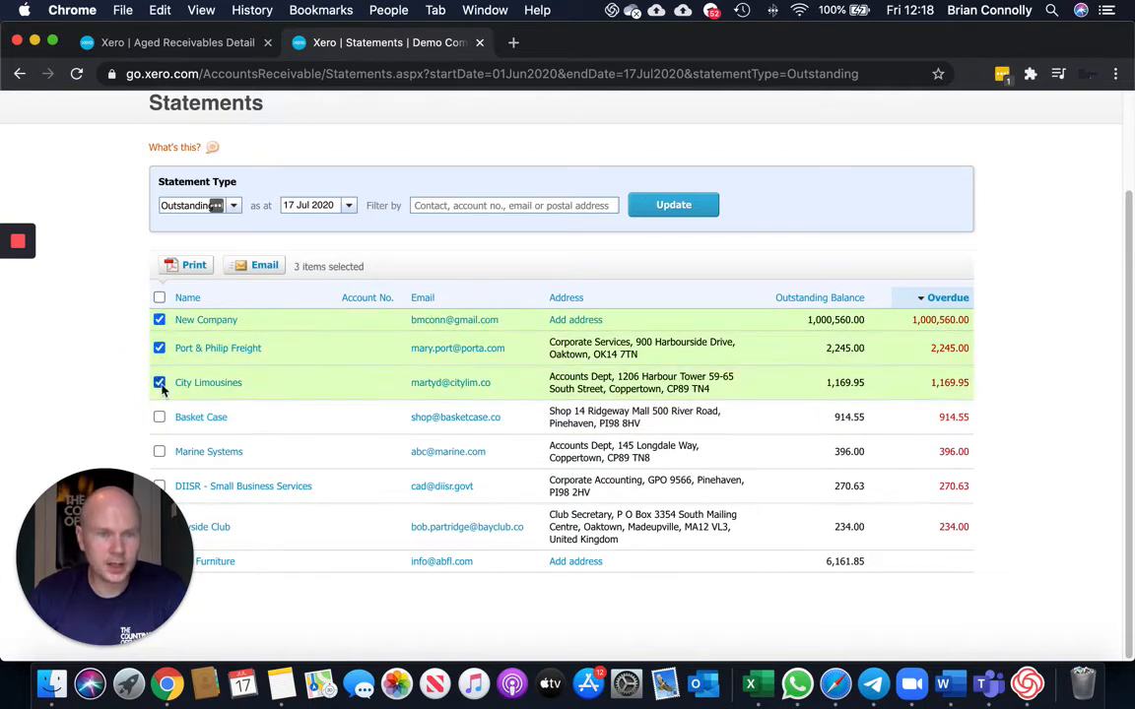
{"action": "left_click", "coordinate": [159, 417]}
{"action": "left_click", "coordinate": [159, 452]}
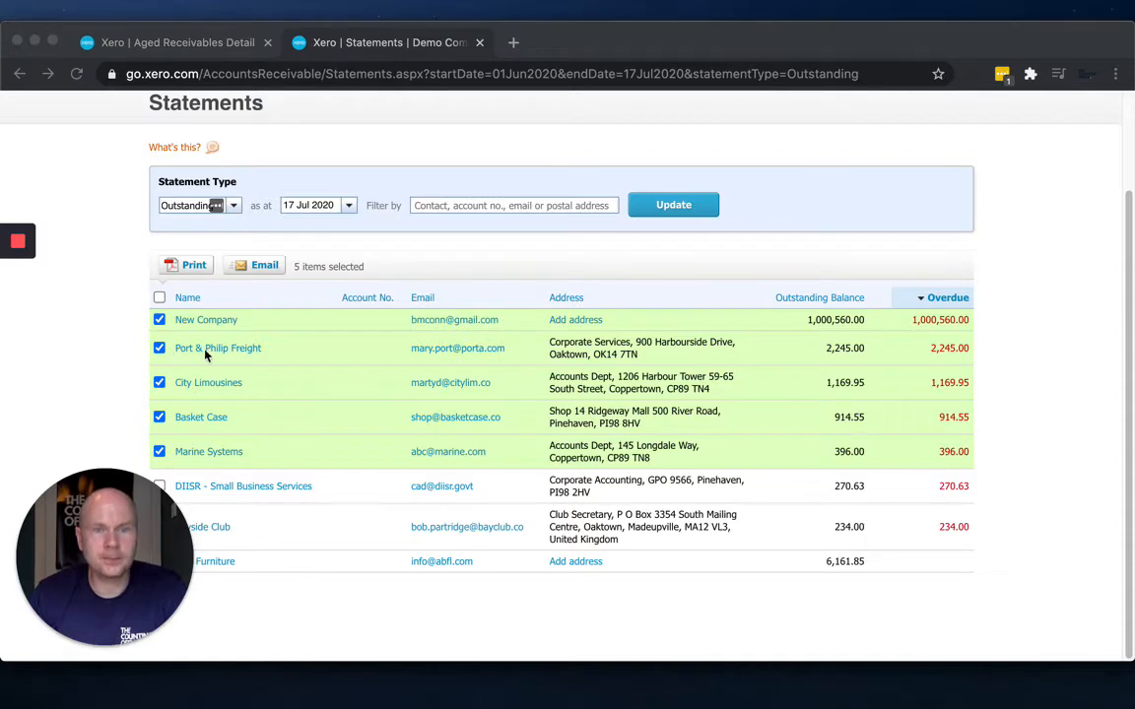
Open the email dialog for the selected statements, review recipients and the email template options, then cancel.
{"action": "left_click", "coordinate": [260, 267]}
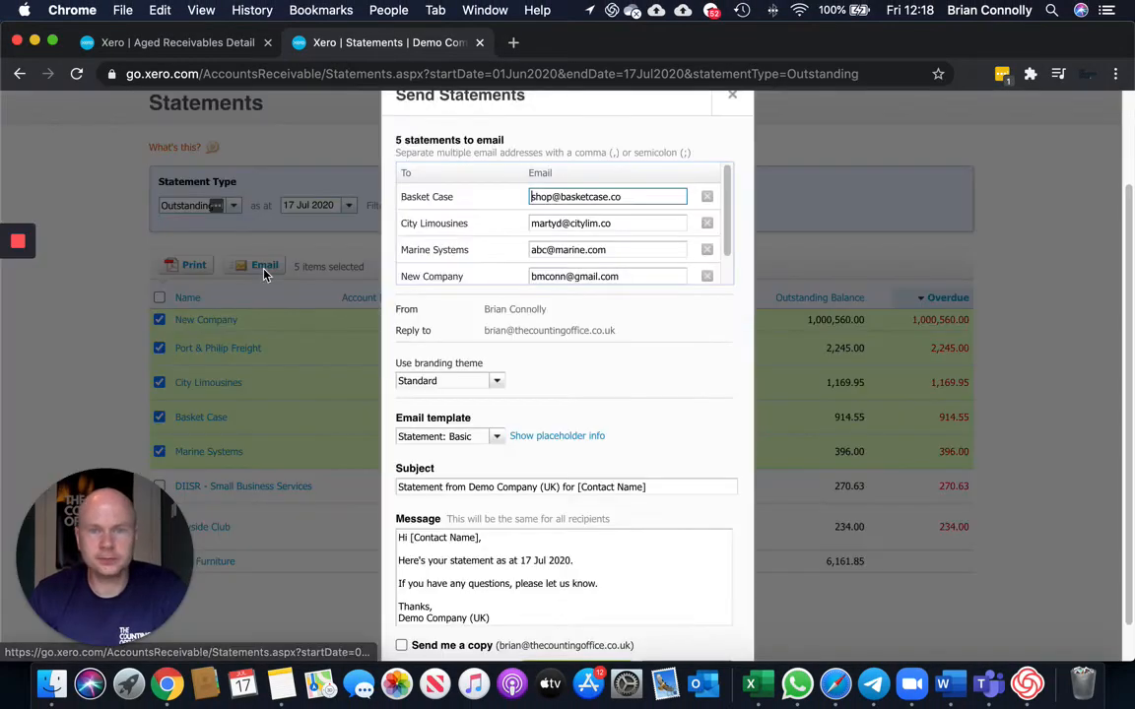
{"action": "scroll", "coordinate": [605, 218], "scroll_direction": "down", "scroll_amount": 1}
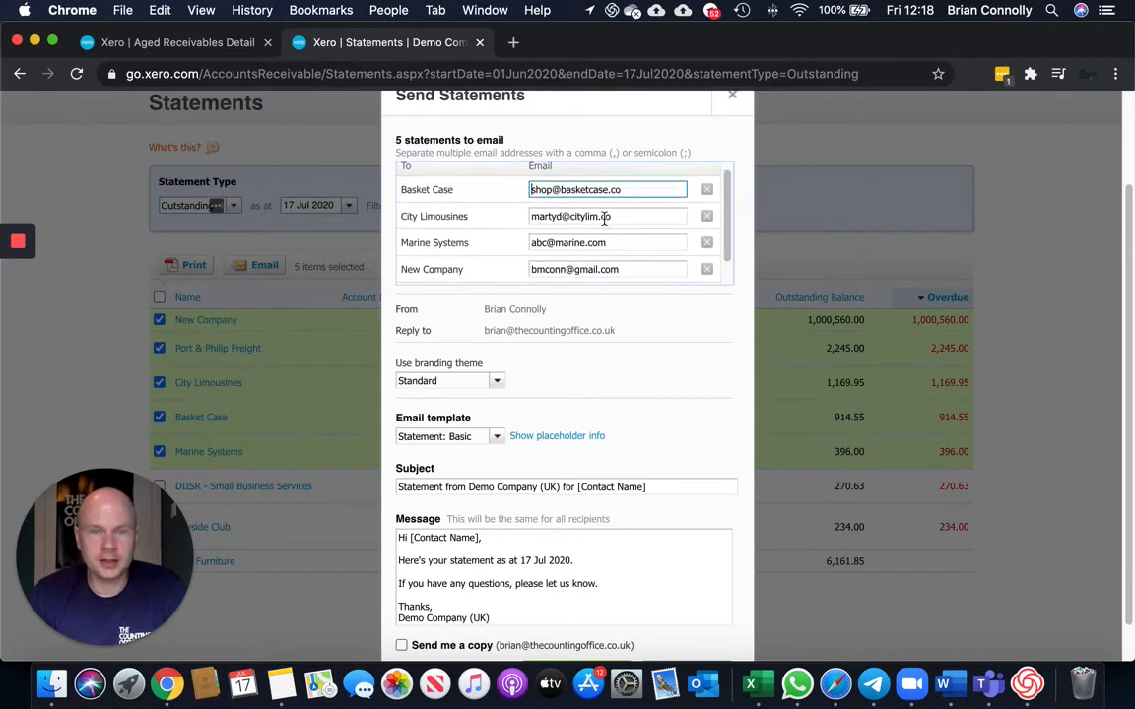
{"action": "scroll", "coordinate": [605, 219], "scroll_direction": "down", "scroll_amount": 2}
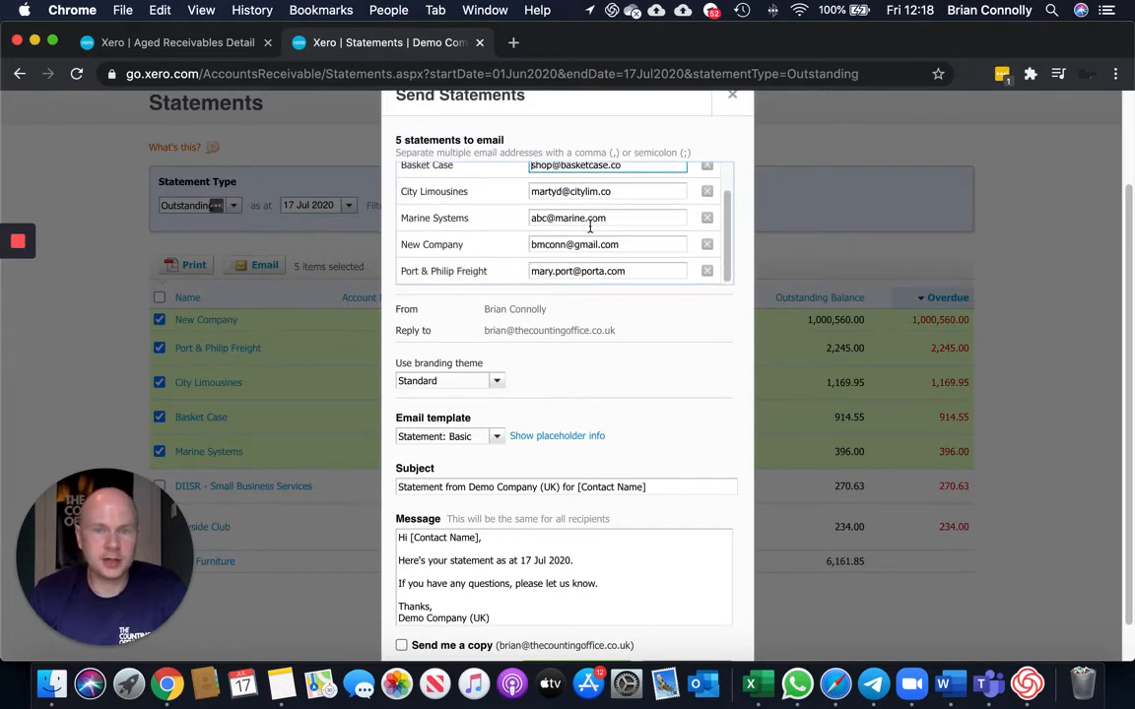
{"action": "scroll", "coordinate": [596, 222], "scroll_direction": "up", "scroll_amount": 3}
{"action": "scroll", "coordinate": [627, 220], "scroll_direction": "down", "scroll_amount": 1}
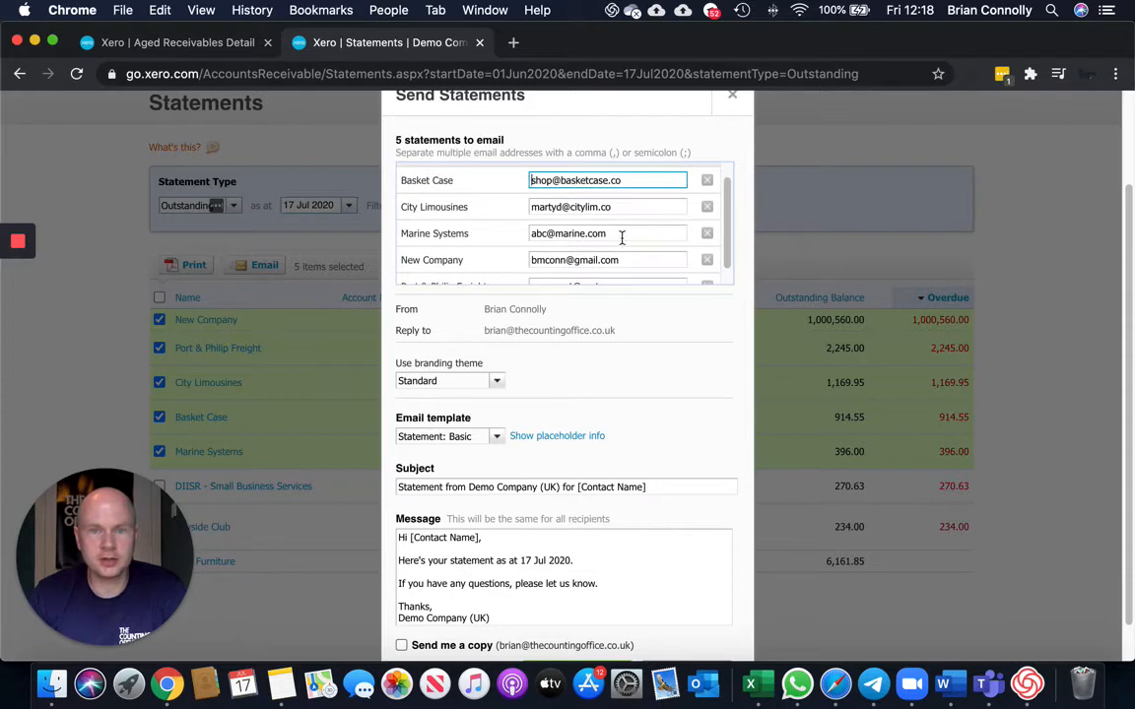
{"action": "scroll", "coordinate": [621, 237], "scroll_direction": "down", "scroll_amount": 2}
{"action": "scroll", "coordinate": [643, 363], "scroll_direction": "down", "scroll_amount": 2}
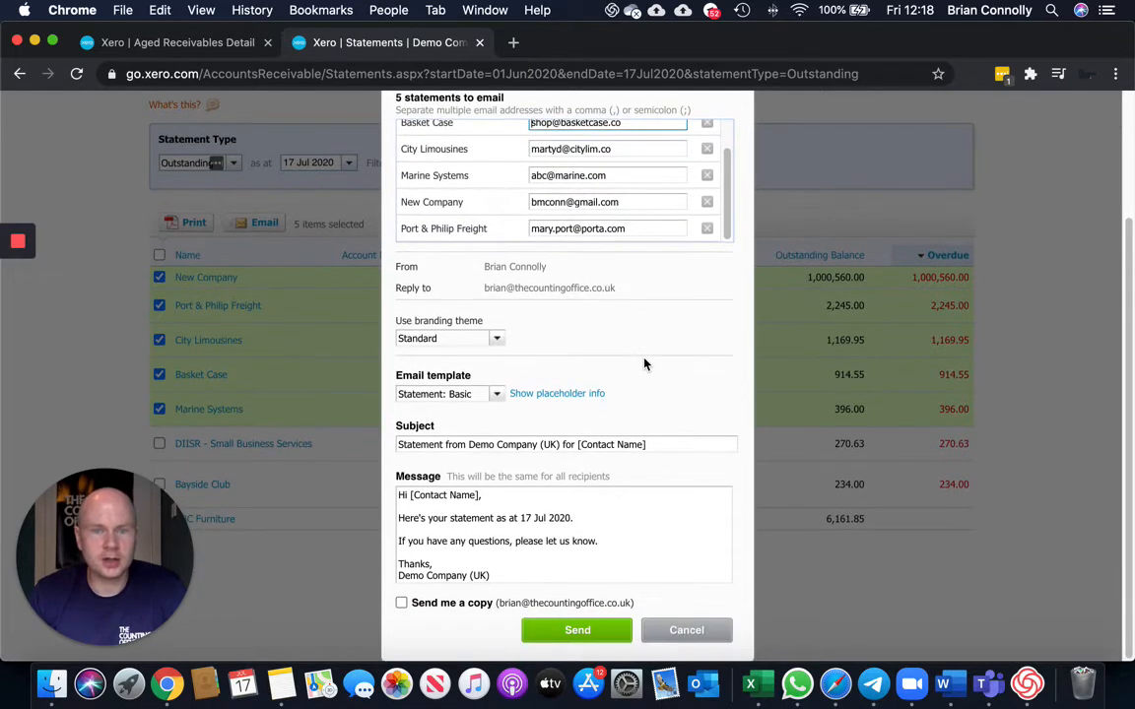
{"action": "left_click", "coordinate": [498, 397]}
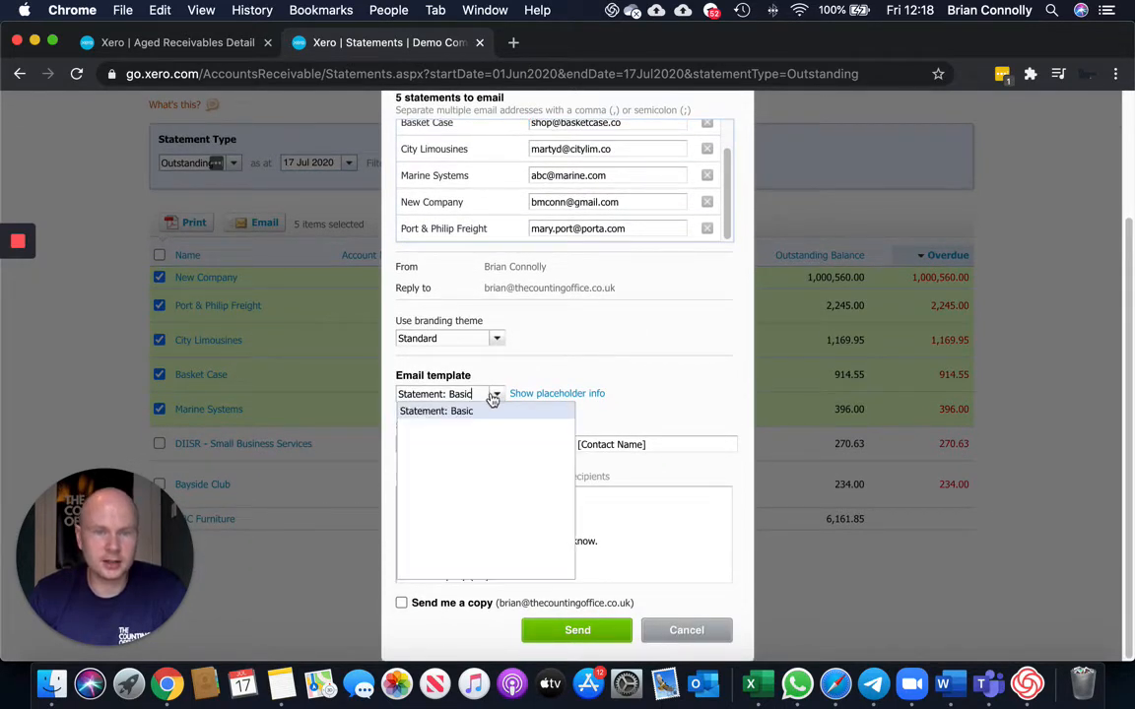
{"action": "left_click", "coordinate": [642, 398]}
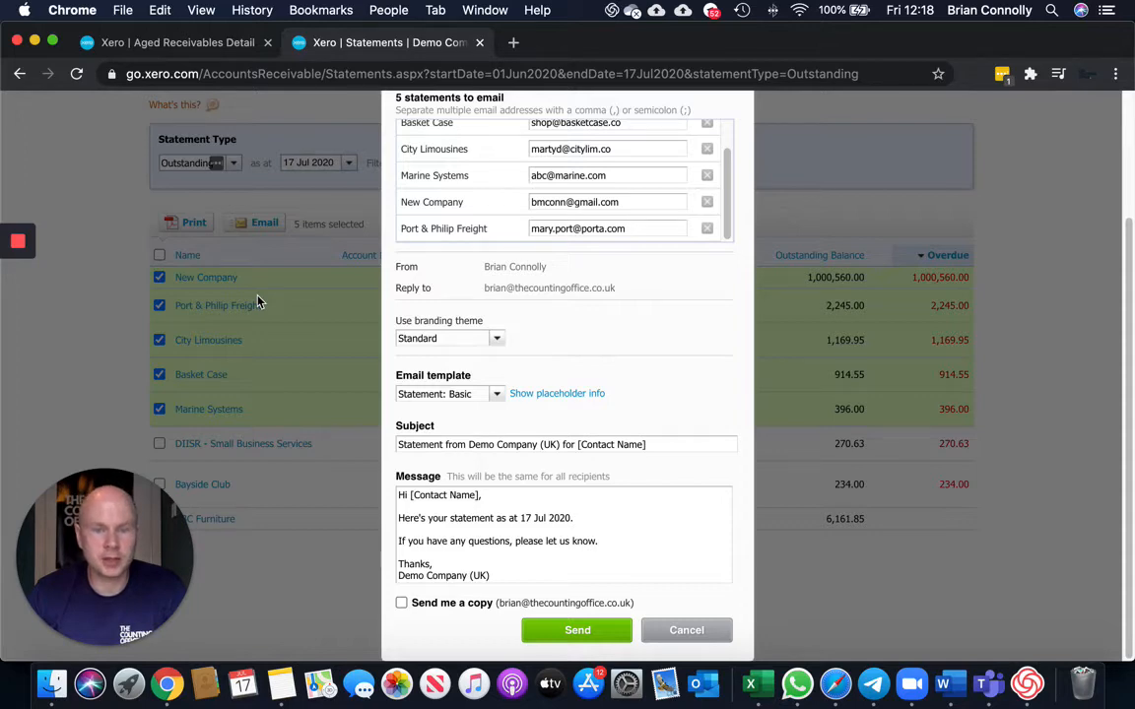
{"action": "left_click", "coordinate": [680, 631]}
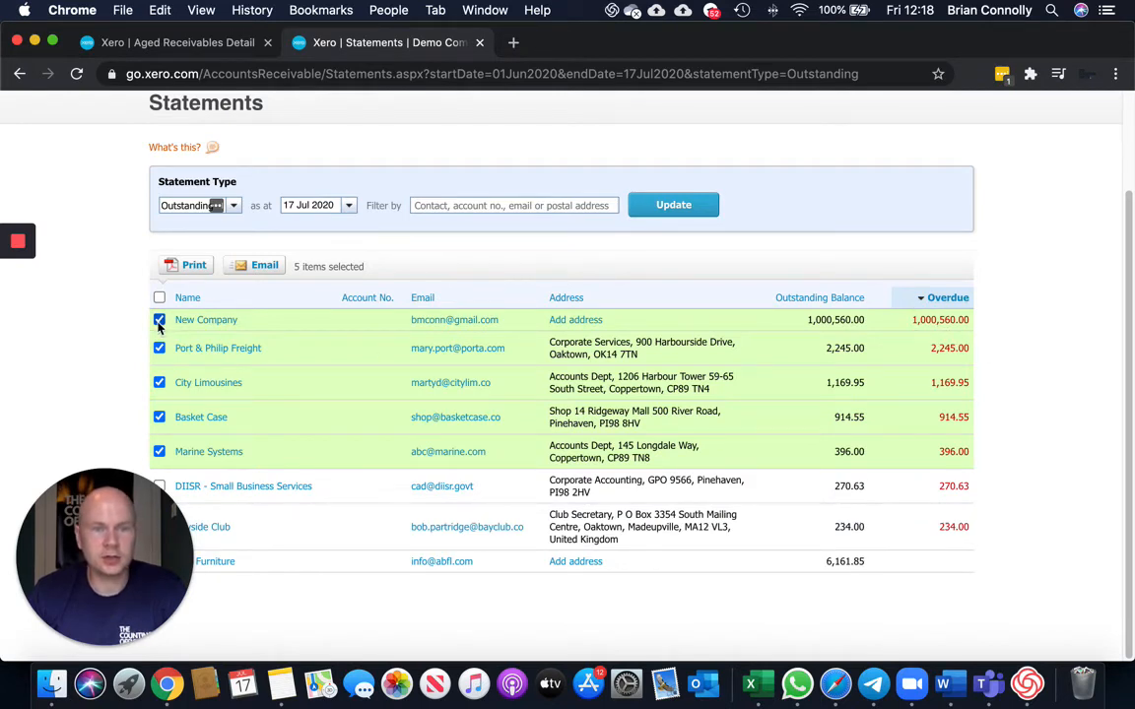
Reopen the email dialog for the four selected statements and cancel it.
{"action": "left_click", "coordinate": [259, 267]}
{"action": "scroll", "coordinate": [569, 558], "scroll_direction": "down", "scroll_amount": 1}
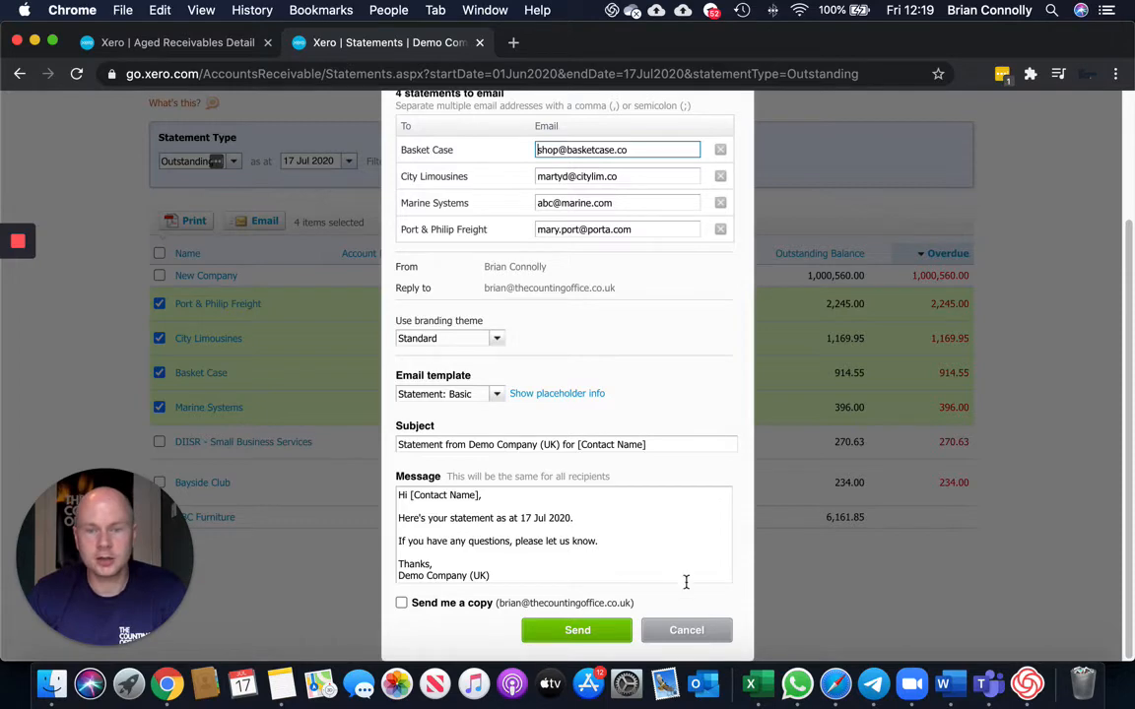
{"action": "left_click", "coordinate": [696, 632]}
Change the selection so only New Company's statement is selected.
{"action": "left_click", "coordinate": [158, 347]}
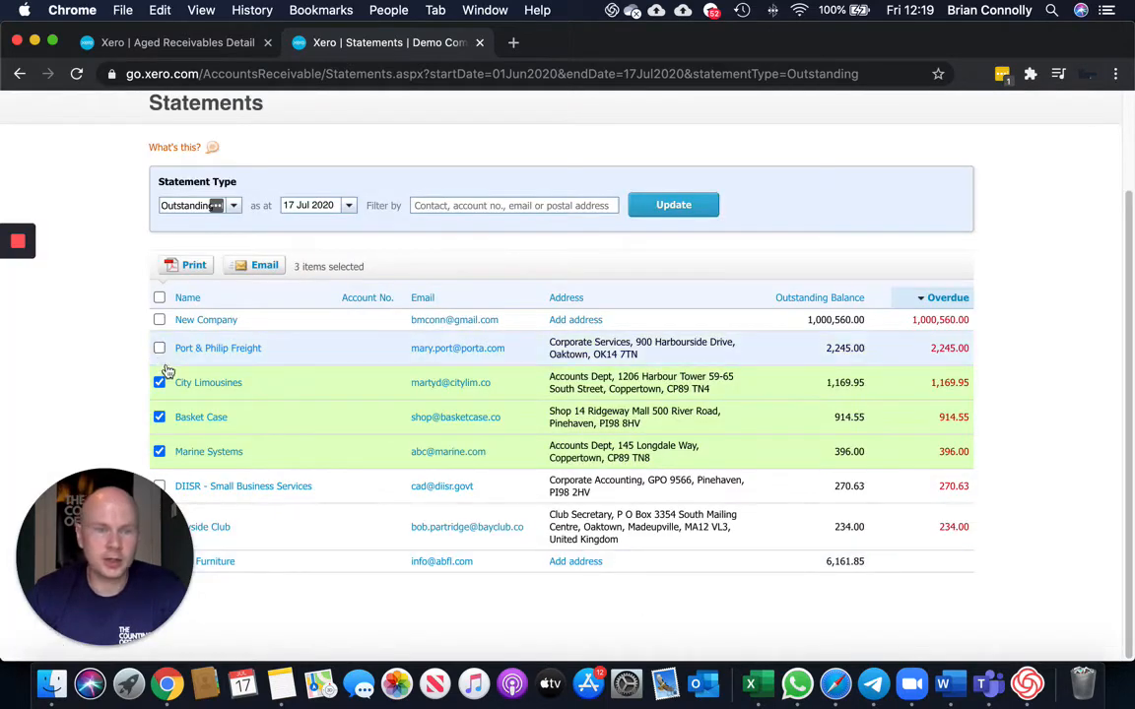
{"action": "left_click", "coordinate": [158, 382]}
{"action": "left_click", "coordinate": [159, 417]}
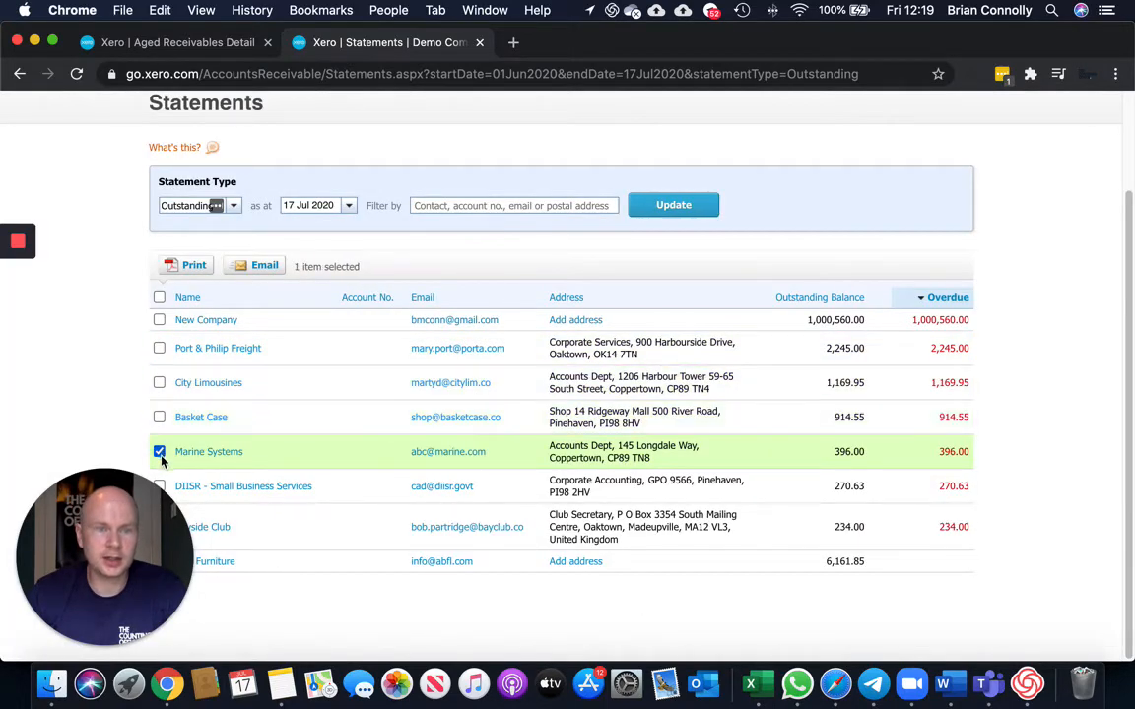
{"action": "left_click", "coordinate": [159, 451]}
{"action": "left_click", "coordinate": [159, 320]}
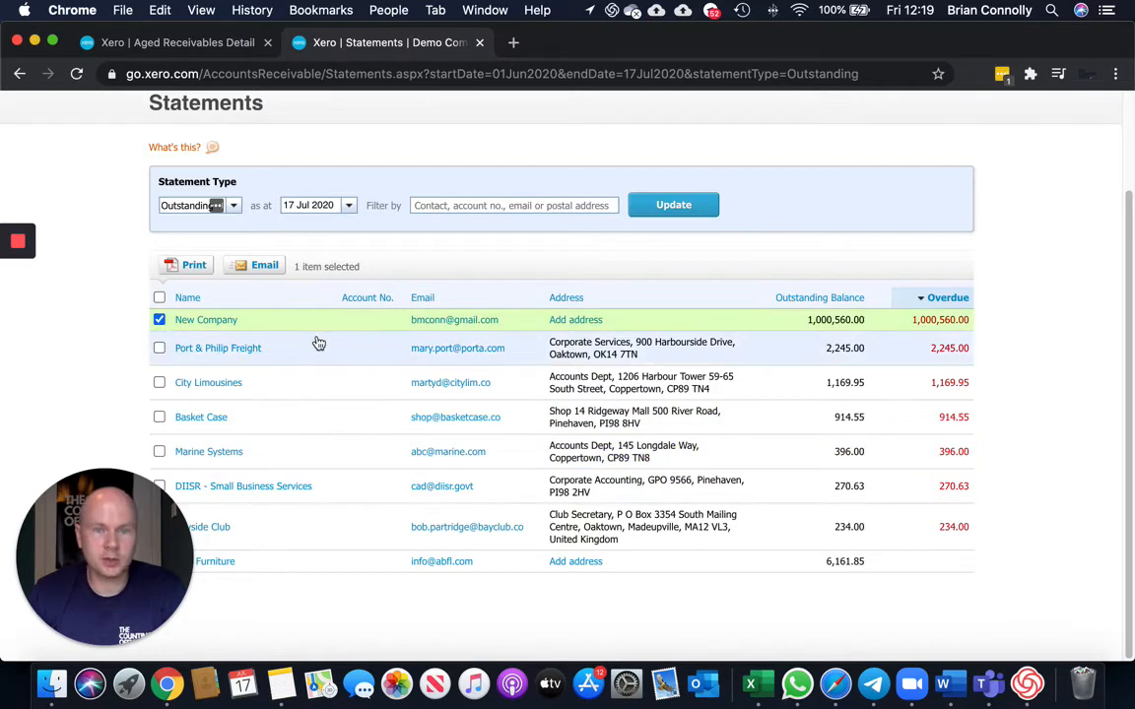
Open the email for New Company's statement, review its message, and cancel.
{"action": "left_click", "coordinate": [258, 265]}
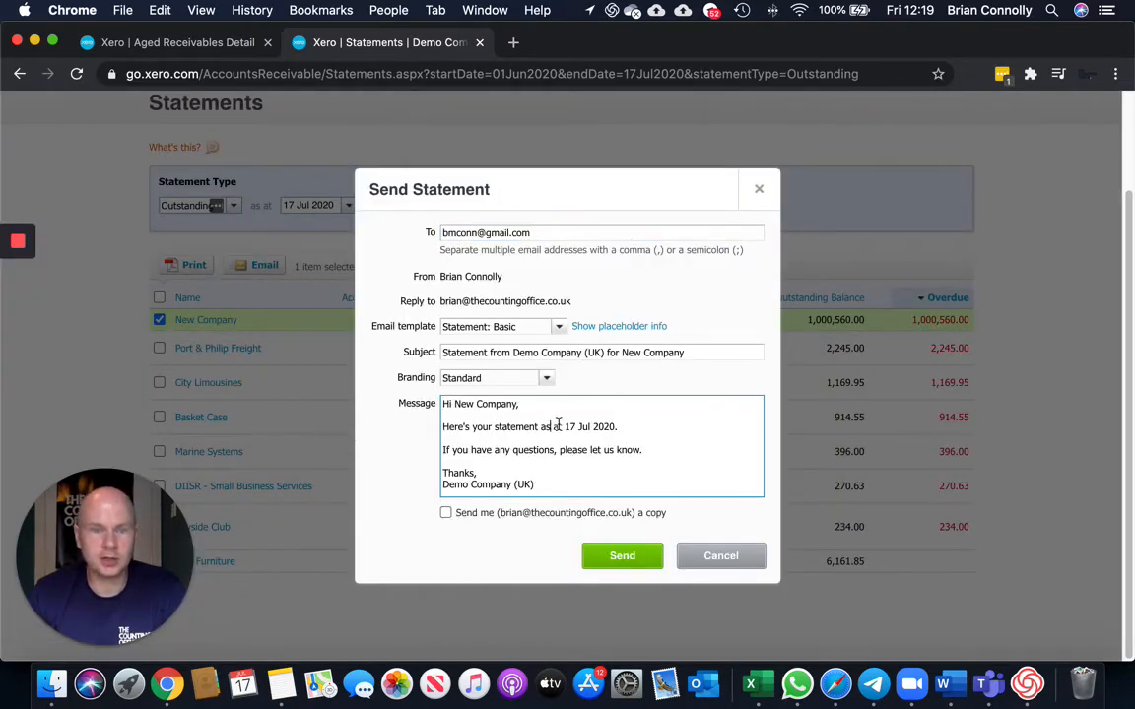
{"action": "scroll", "coordinate": [550, 446], "scroll_direction": "up", "scroll_amount": 1}
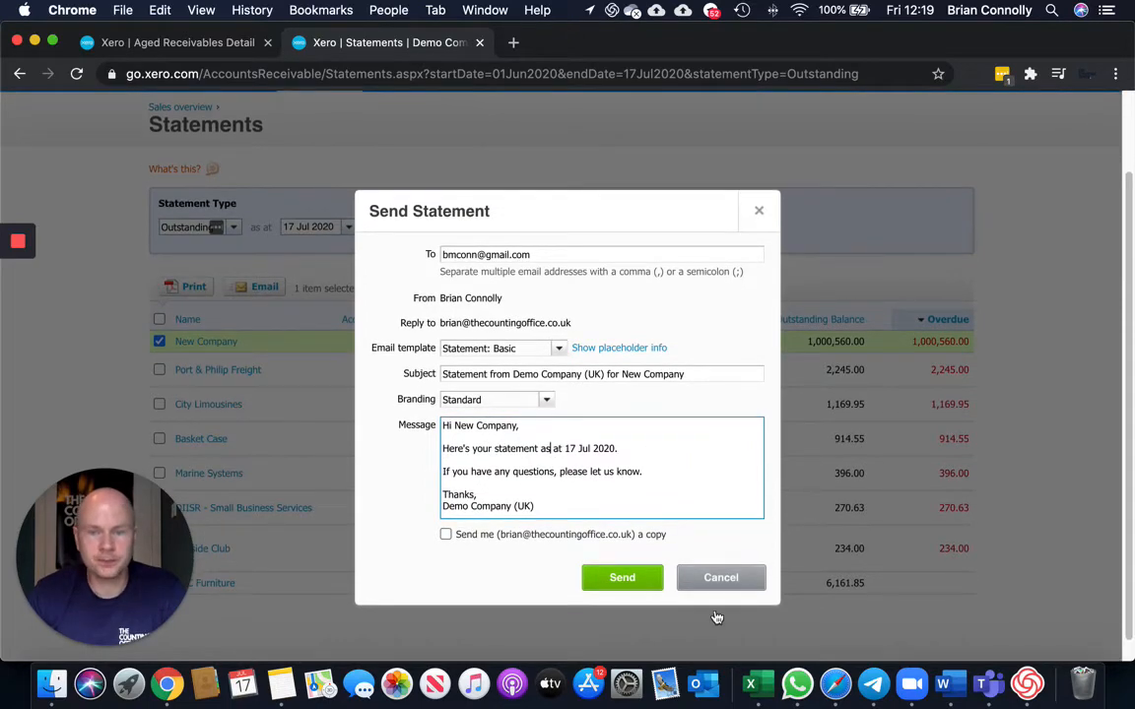
{"action": "left_click", "coordinate": [717, 579]}
{"action": "scroll", "coordinate": [709, 563], "scroll_direction": "down", "scroll_amount": 1}
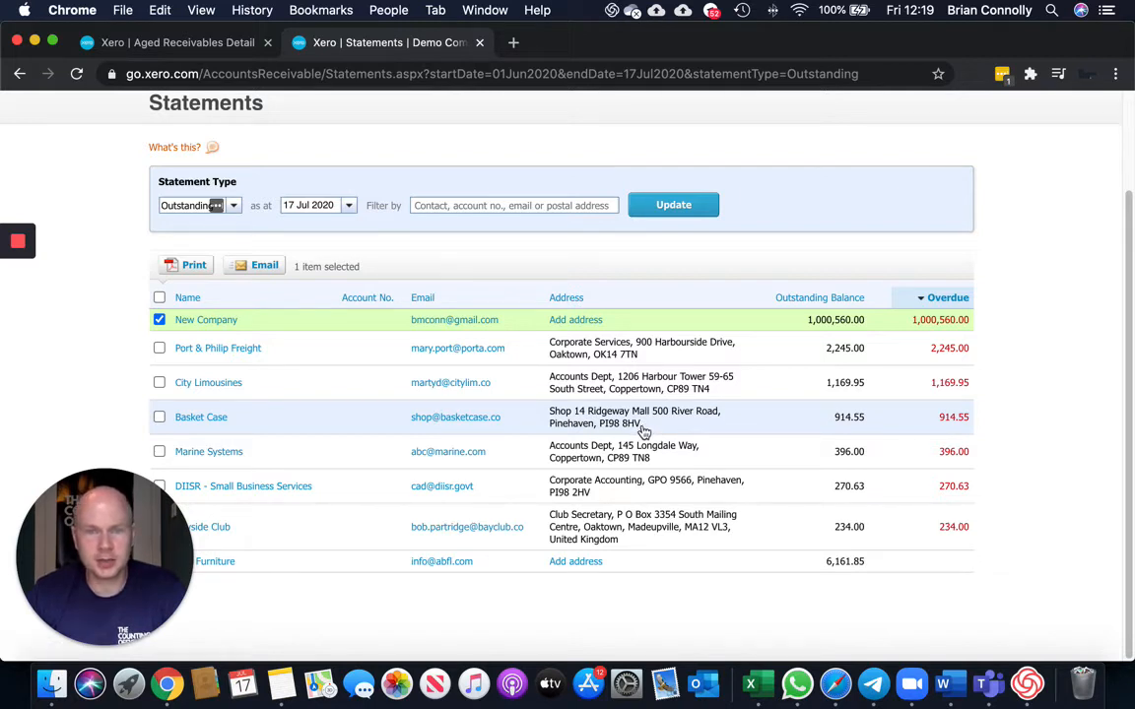
{"action": "scroll", "coordinate": [642, 431], "scroll_direction": "up", "scroll_amount": 3}
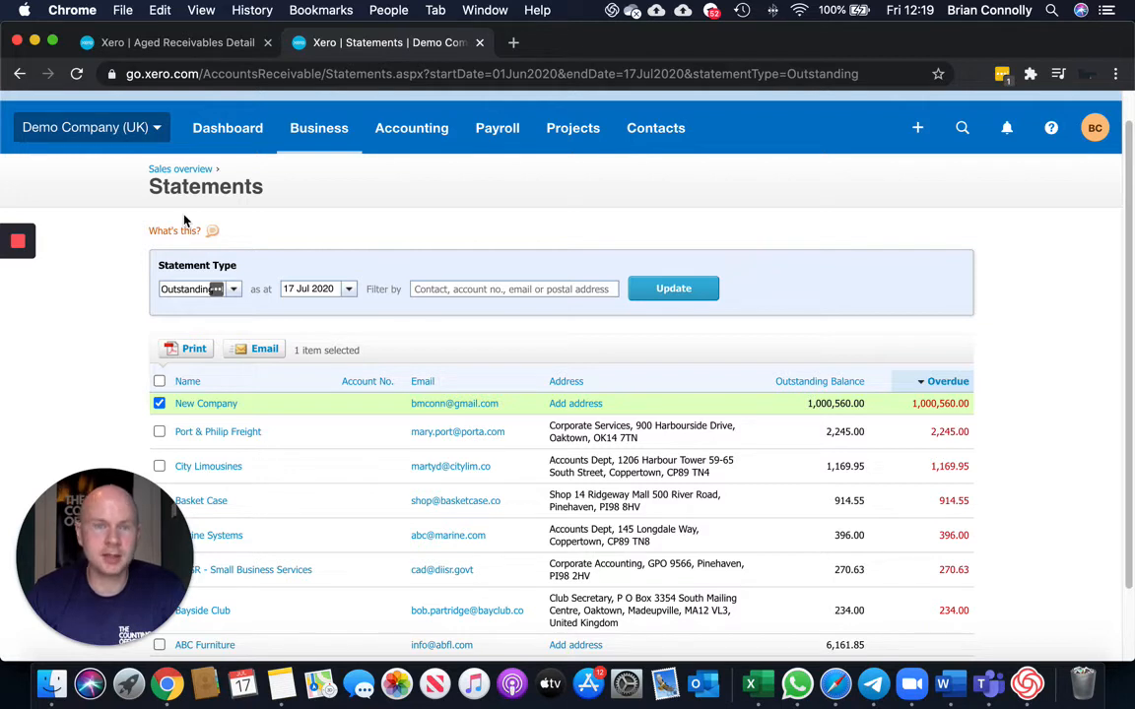
Return to the Sales overview page.
{"action": "left_click", "coordinate": [315, 131]}
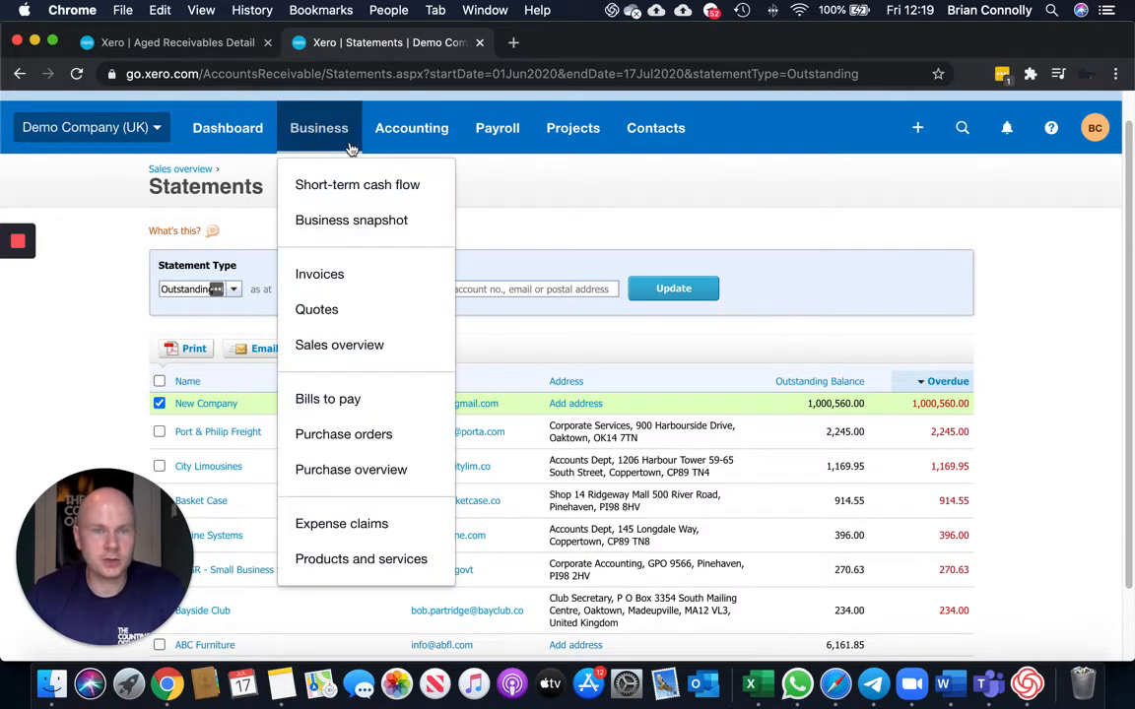
{"action": "left_click", "coordinate": [356, 349]}
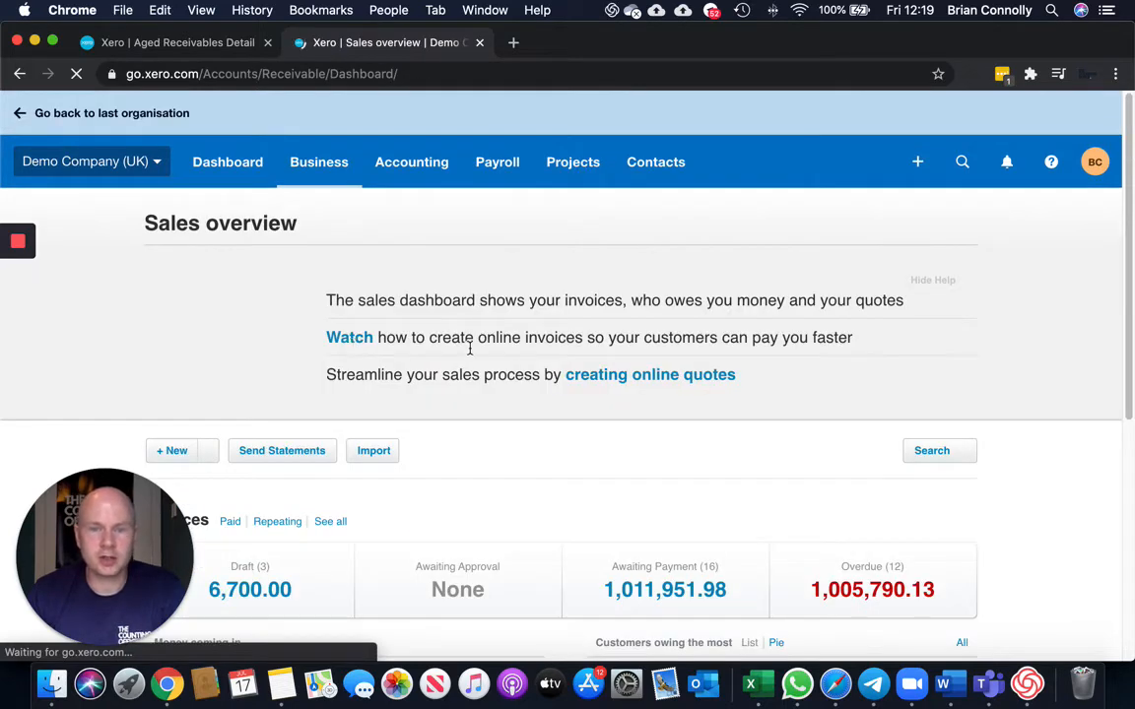
{"action": "scroll", "coordinate": [469, 355], "scroll_direction": "down", "scroll_amount": 2}
{"action": "scroll", "coordinate": [469, 355], "scroll_direction": "down", "scroll_amount": 5}
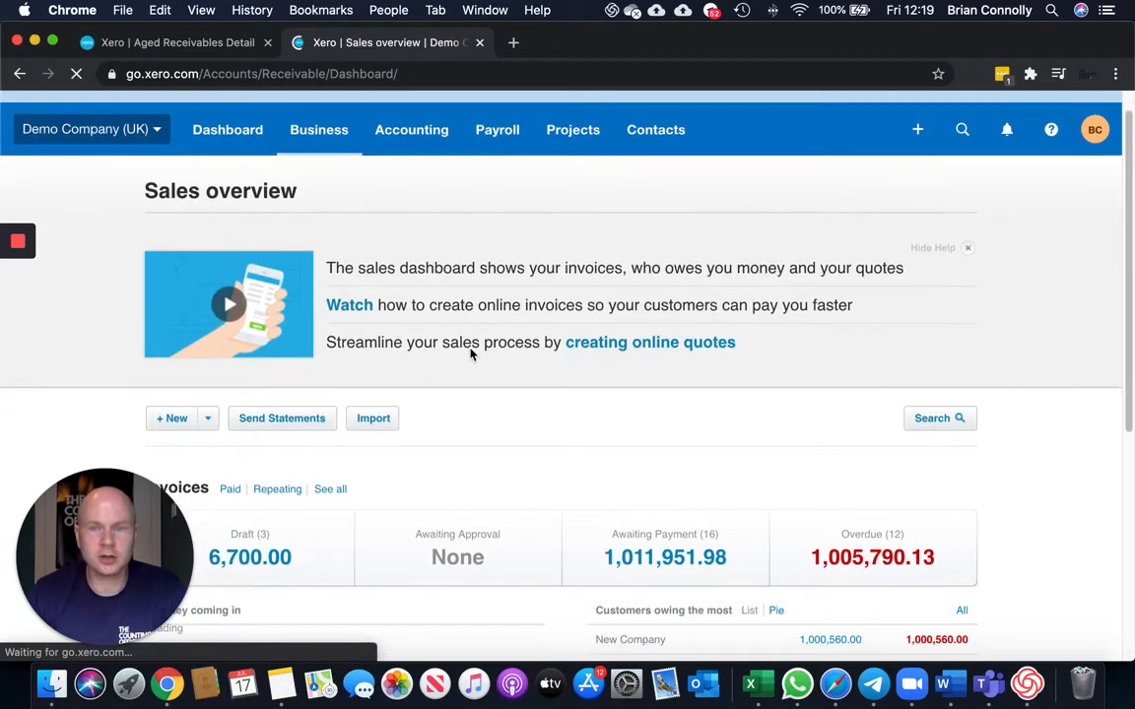
Open the list of overdue invoices awaiting payment from the sales overview.
{"action": "left_click", "coordinate": [893, 307]}
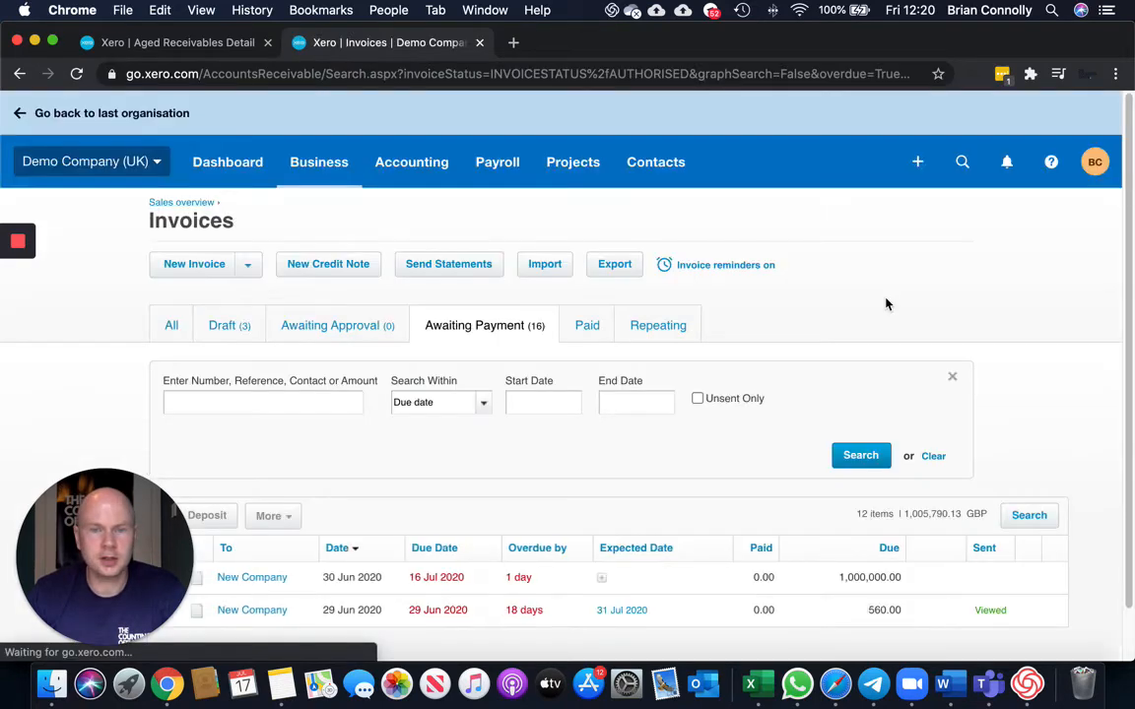
{"action": "scroll", "coordinate": [749, 313], "scroll_direction": "down", "scroll_amount": 6}
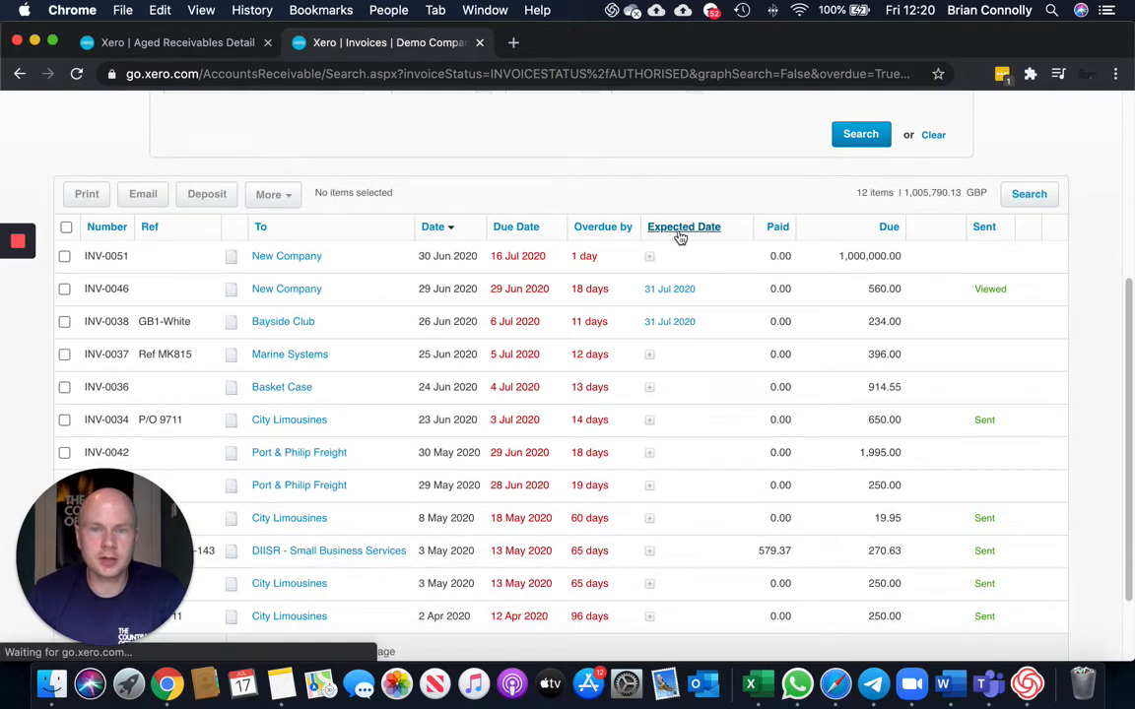
{"action": "mouse_move", "coordinate": [695, 363]}
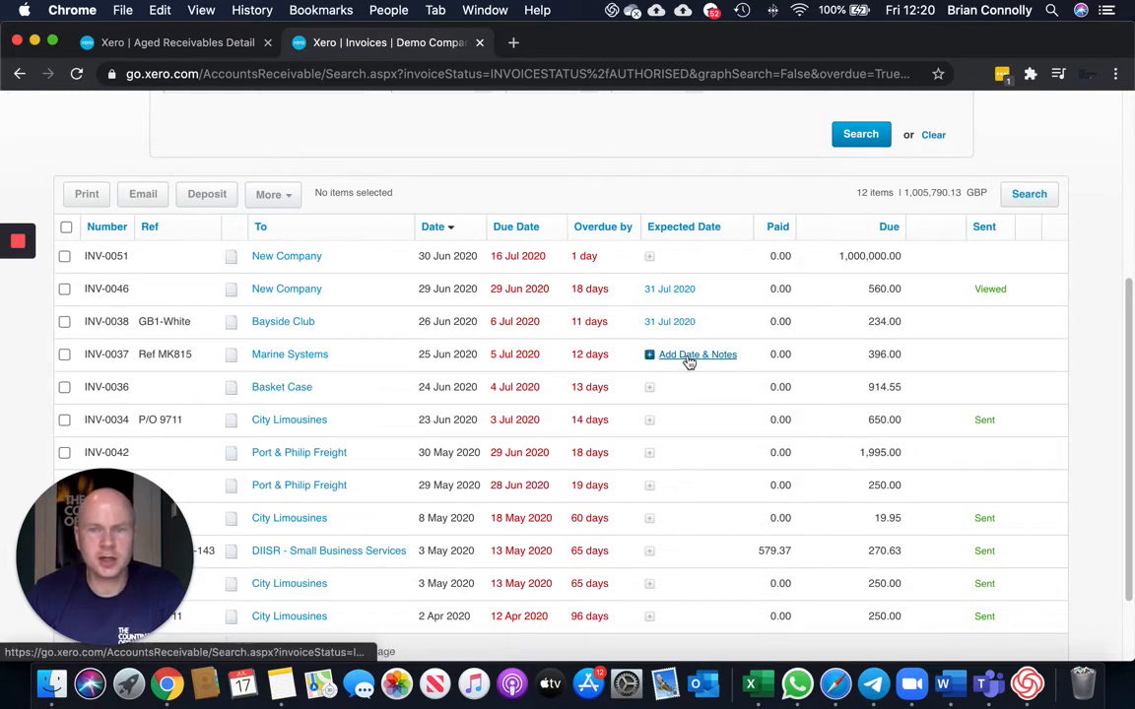
Add the note "They will pay by the end of july" and expected payment date 31 Jul 2020 to Marine Systems' INV-0037.
{"action": "left_click", "coordinate": [690, 357]}
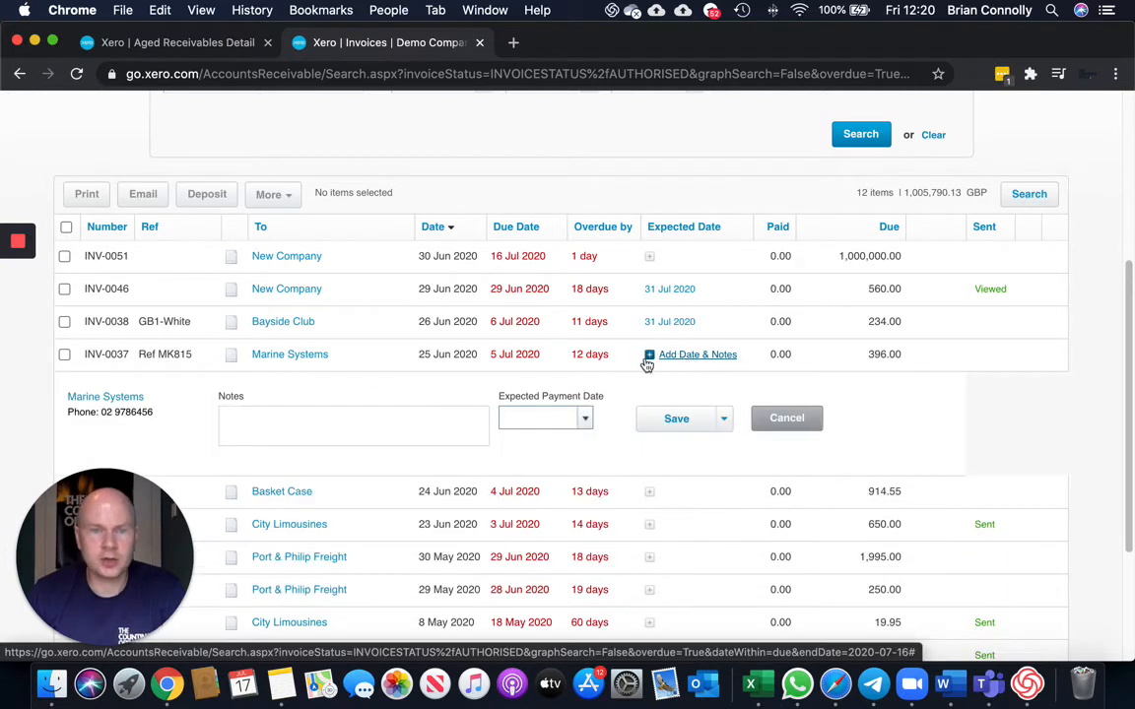
{"action": "scroll", "coordinate": [436, 384], "scroll_direction": "down", "scroll_amount": 1}
{"action": "left_click", "coordinate": [292, 391]}
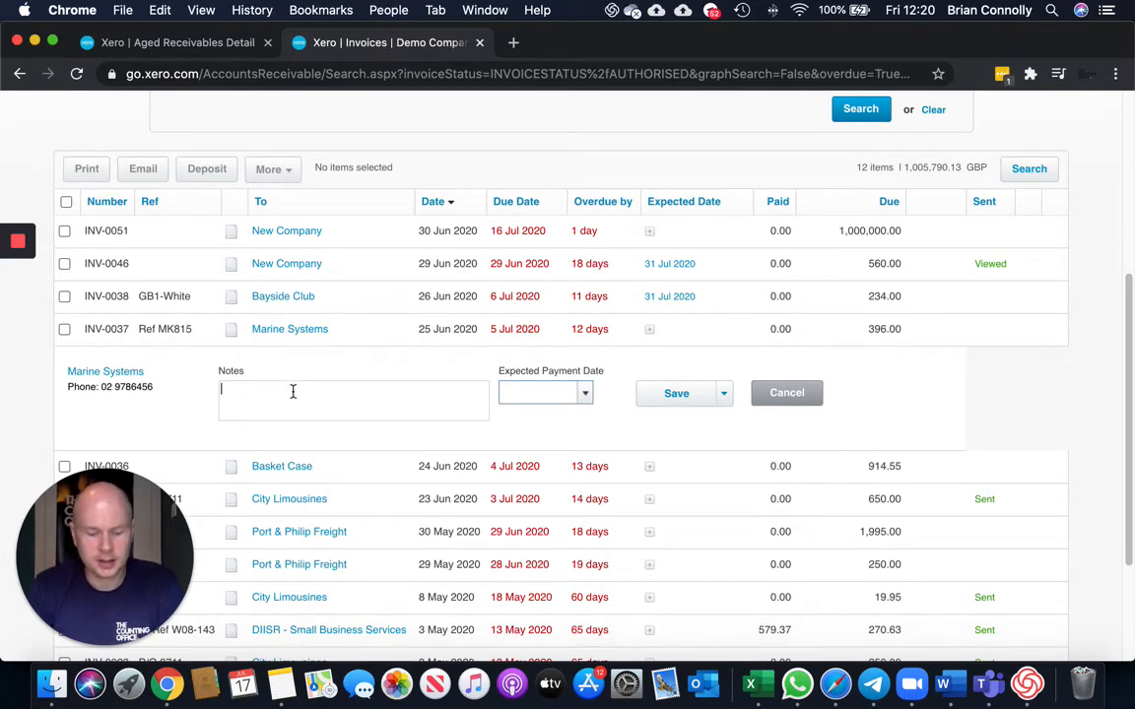
{"action": "type", "text": "They will pay by the end of july"}
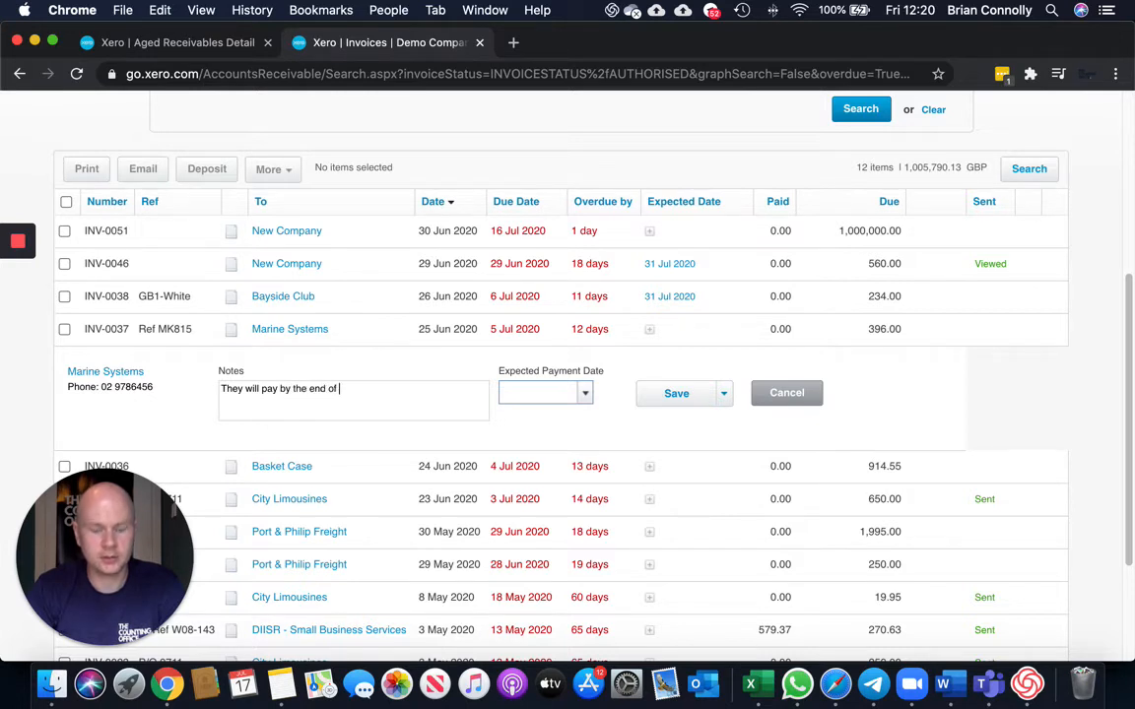
{"action": "left_click", "coordinate": [584, 393]}
{"action": "left_click", "coordinate": [730, 595]}
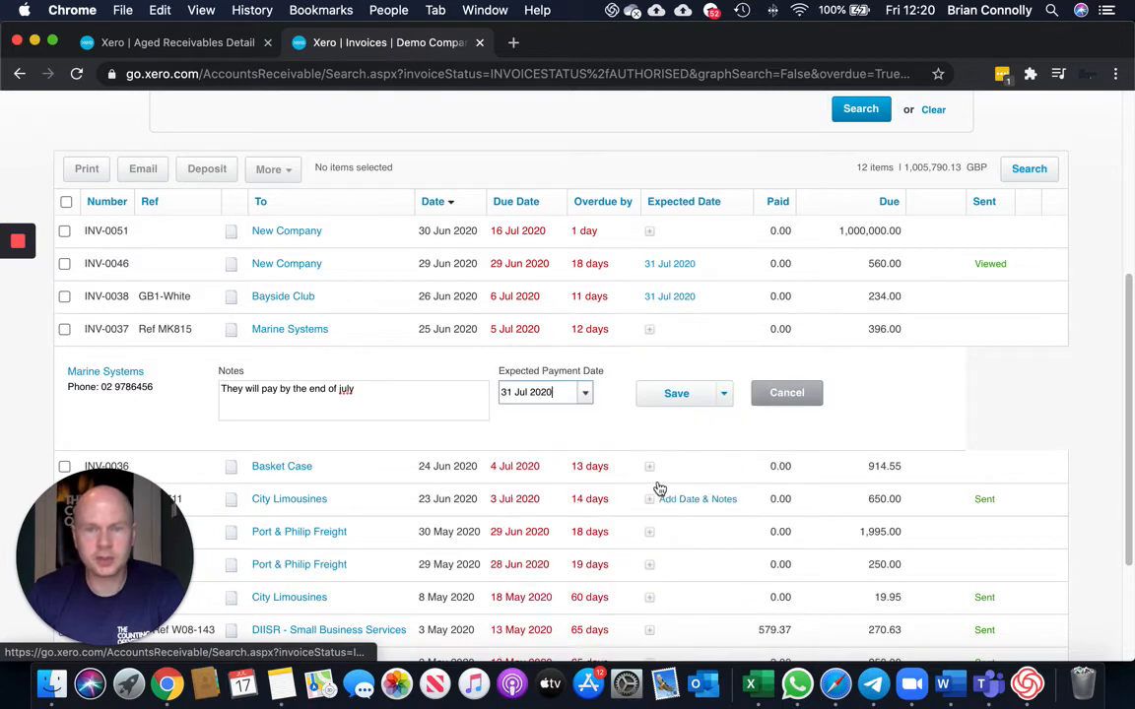
{"action": "left_click", "coordinate": [679, 404]}
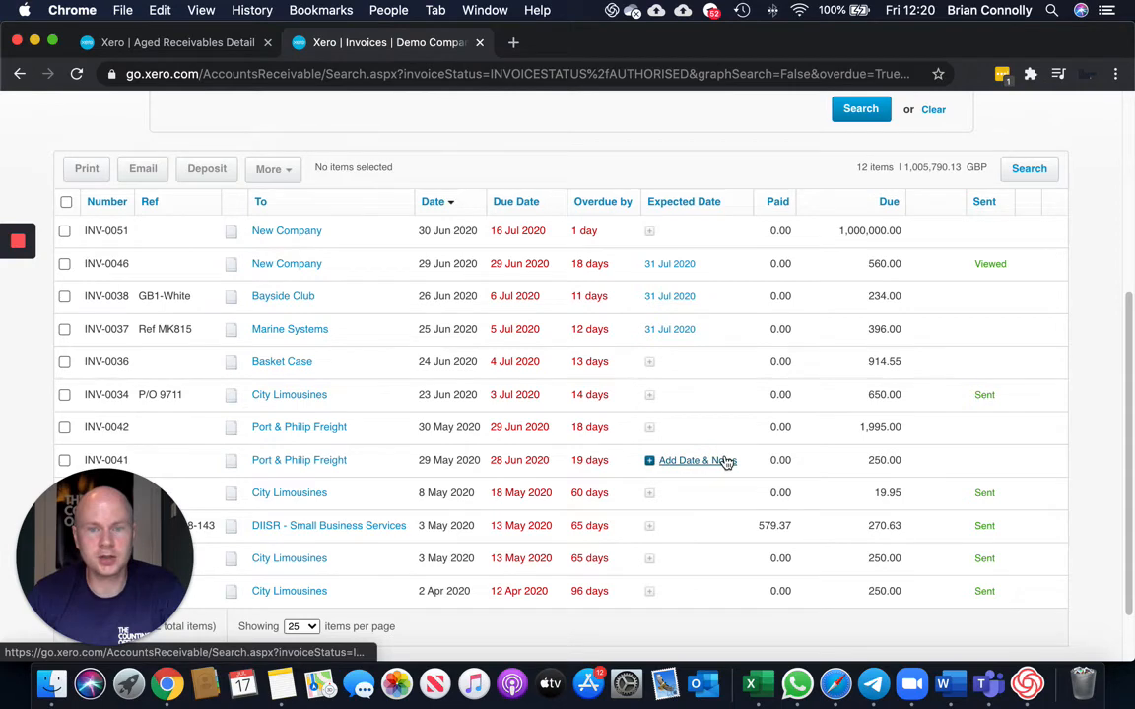
Review the expected payment dates across the overdue invoice list.
{"action": "scroll", "coordinate": [726, 462], "scroll_direction": "up", "scroll_amount": 5}
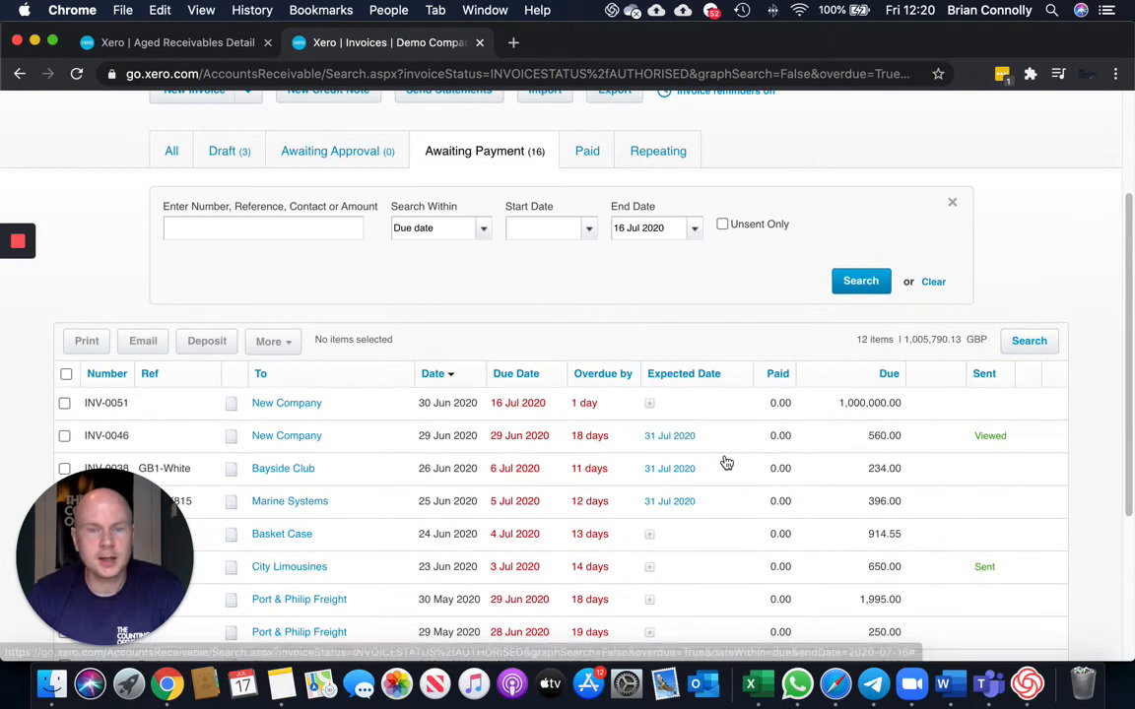
{"action": "scroll", "coordinate": [726, 462], "scroll_direction": "up", "scroll_amount": 3}
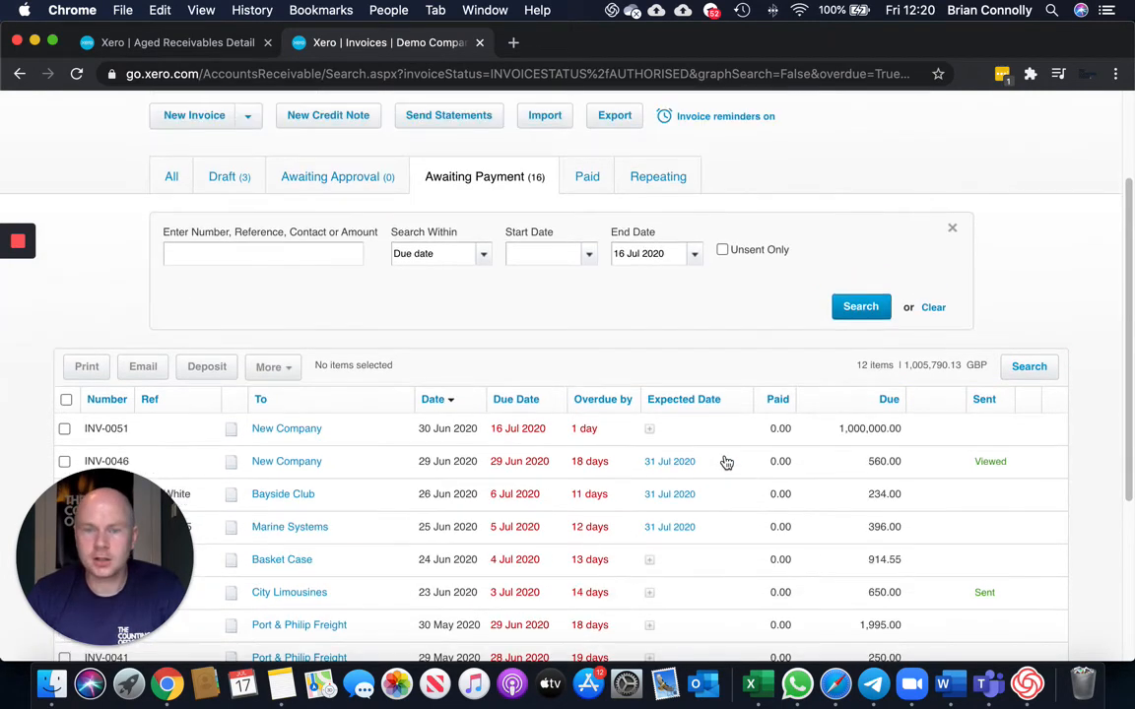
{"action": "scroll", "coordinate": [726, 462], "scroll_direction": "up", "scroll_amount": 1}
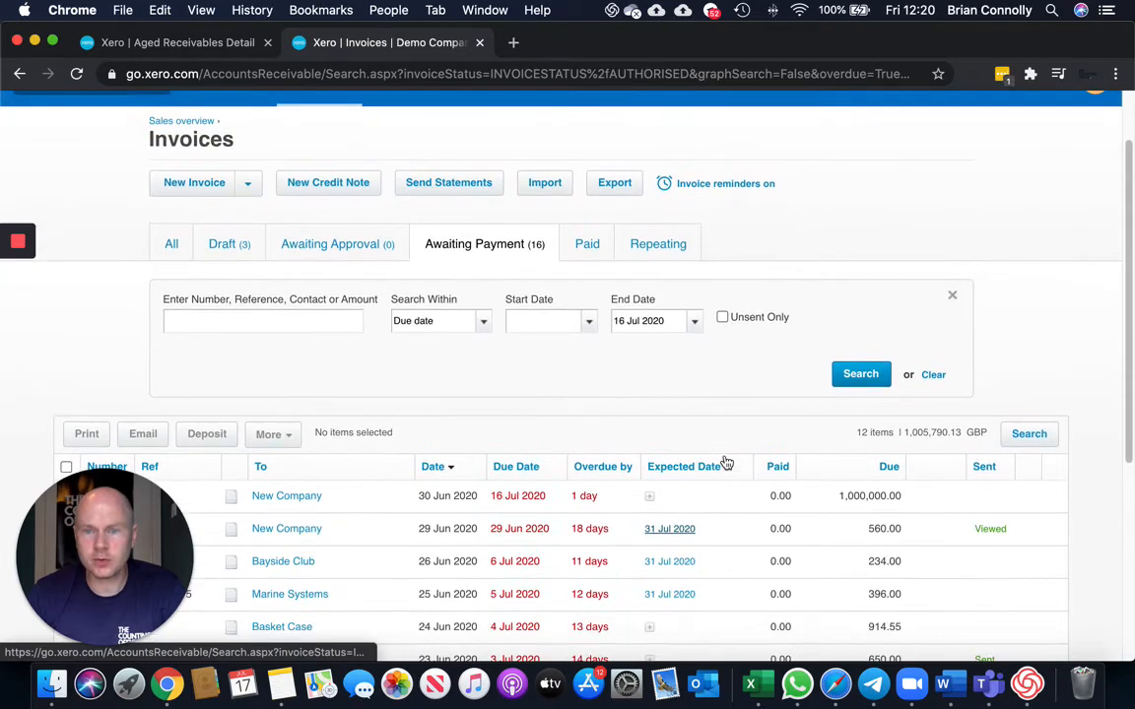
{"action": "scroll", "coordinate": [705, 406], "scroll_direction": "down", "scroll_amount": 1}
{"action": "scroll", "coordinate": [706, 406], "scroll_direction": "down", "scroll_amount": 3}
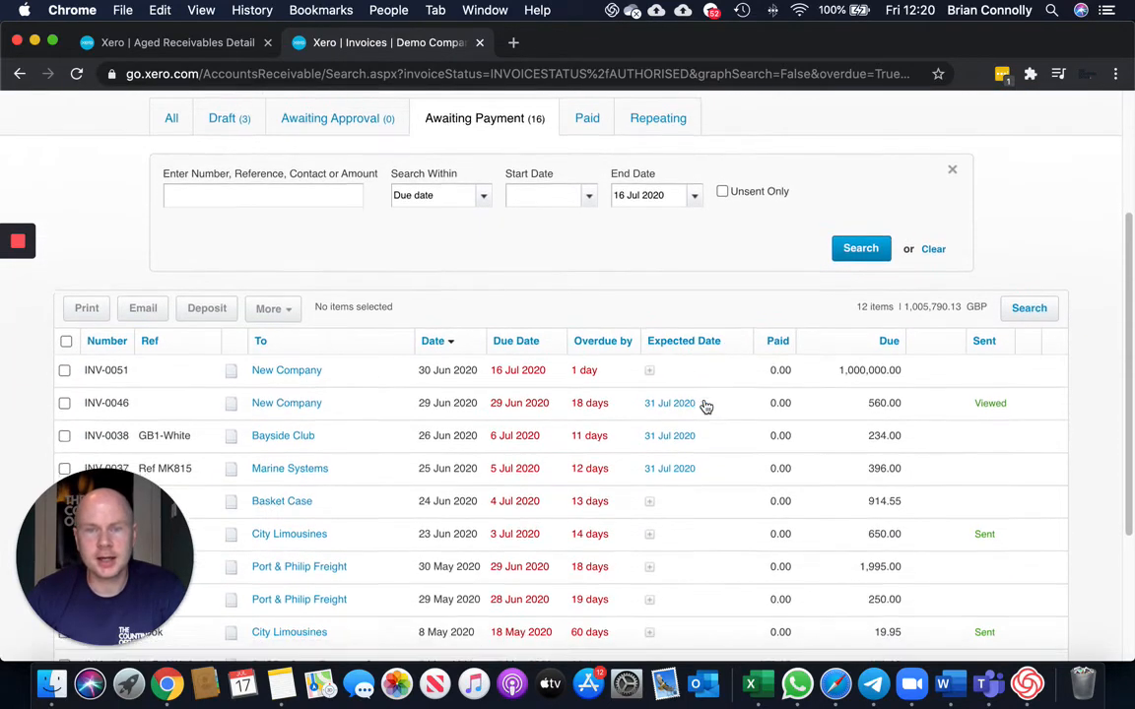
{"action": "scroll", "coordinate": [705, 406], "scroll_direction": "down", "scroll_amount": 2}
{"action": "scroll", "coordinate": [706, 406], "scroll_direction": "up", "scroll_amount": 6}
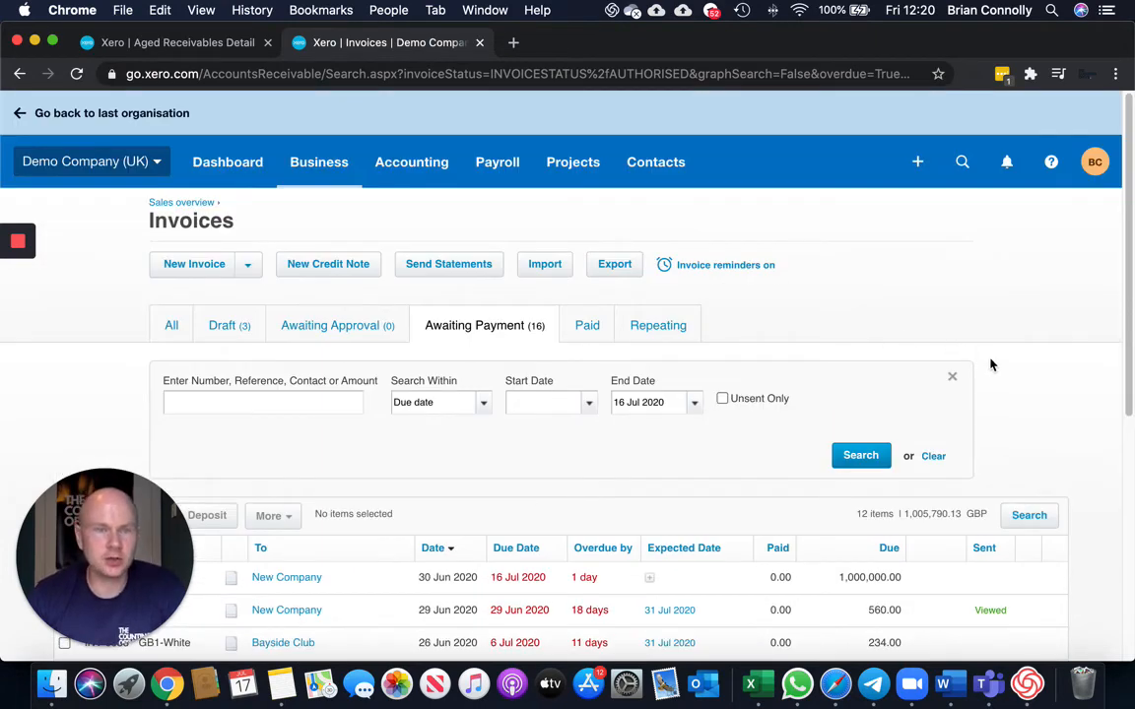
Open the Invoice Reminders settings through the organisation's invoice settings.
{"action": "left_click", "coordinate": [154, 168]}
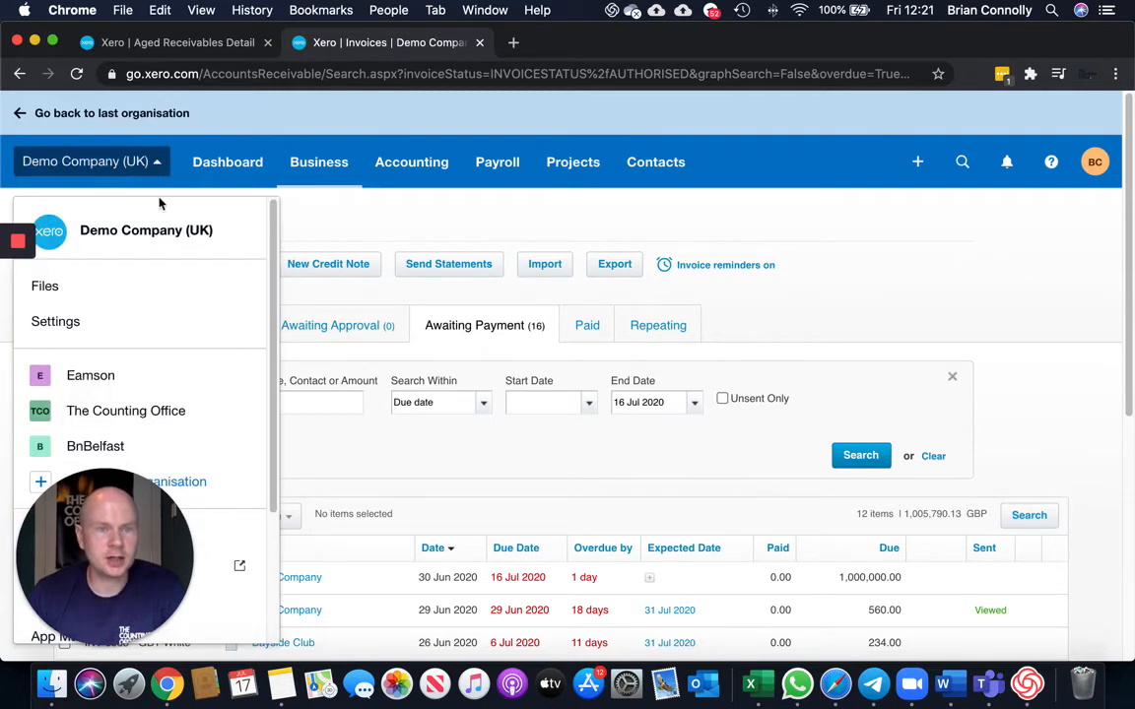
{"action": "left_click", "coordinate": [93, 324]}
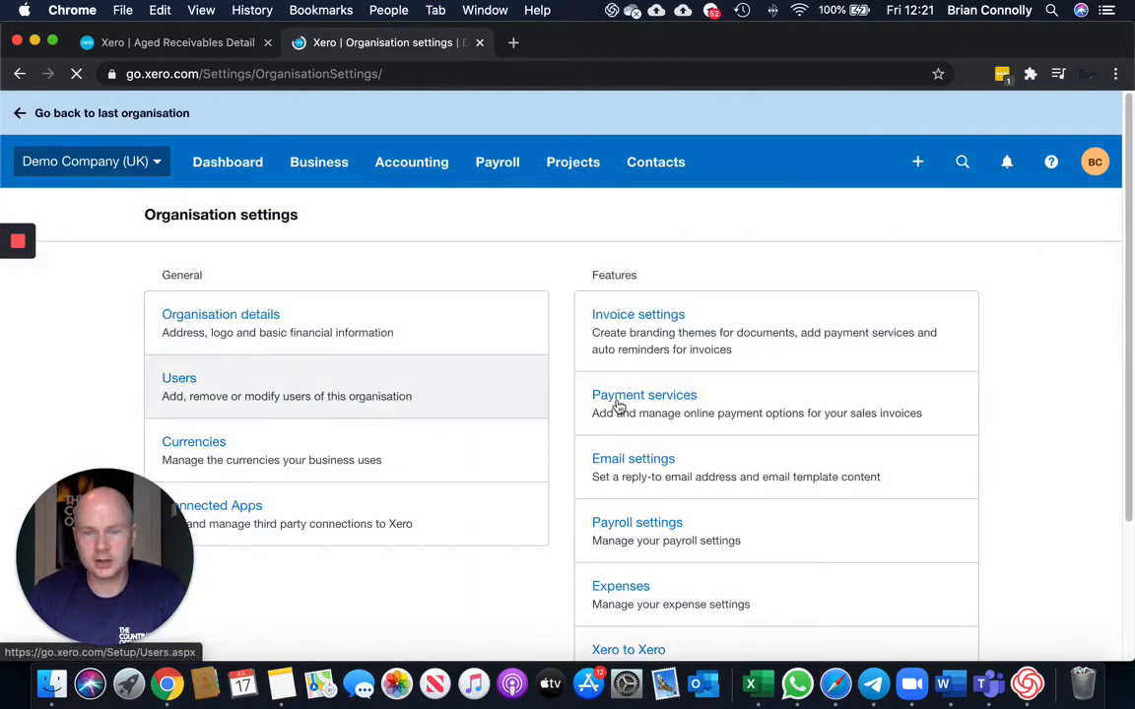
{"action": "left_click", "coordinate": [682, 338]}
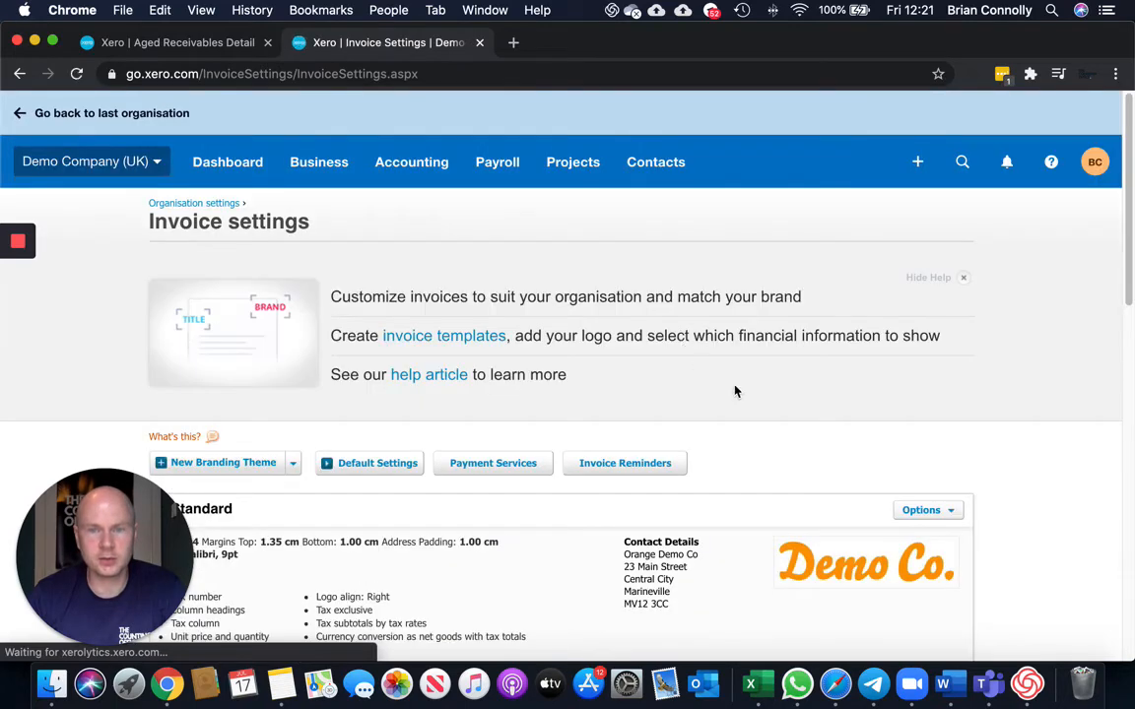
{"action": "scroll", "coordinate": [680, 335], "scroll_direction": "down", "scroll_amount": 4}
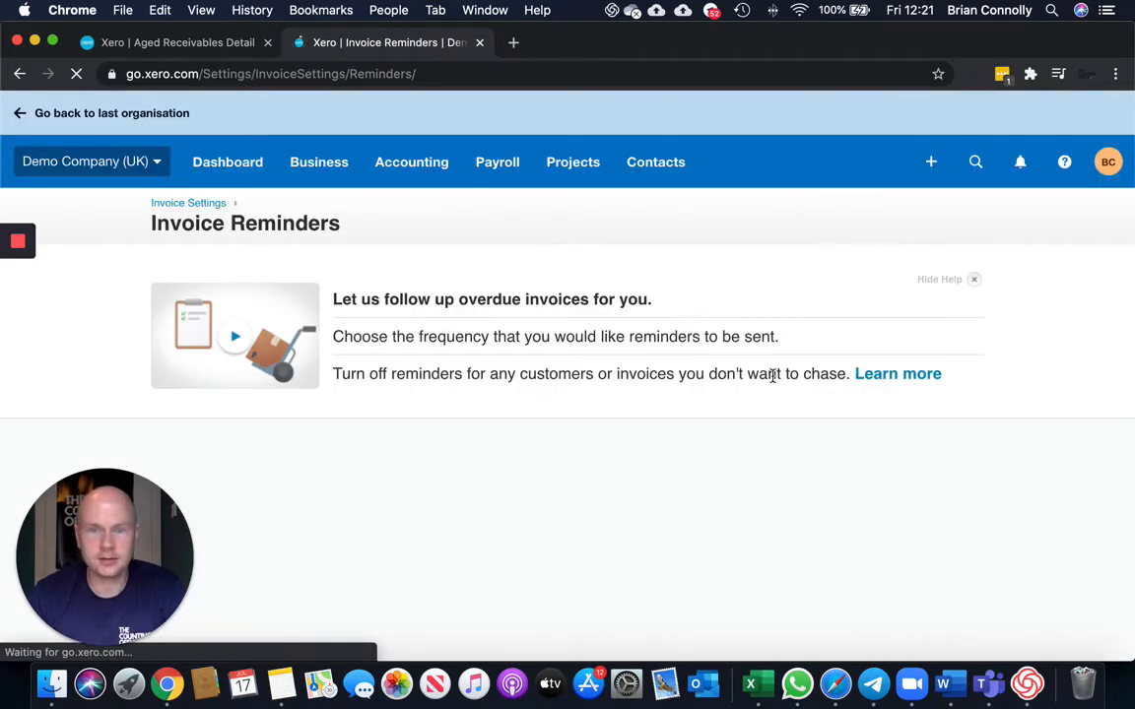
{"action": "scroll", "coordinate": [778, 386], "scroll_direction": "down", "scroll_amount": 1}
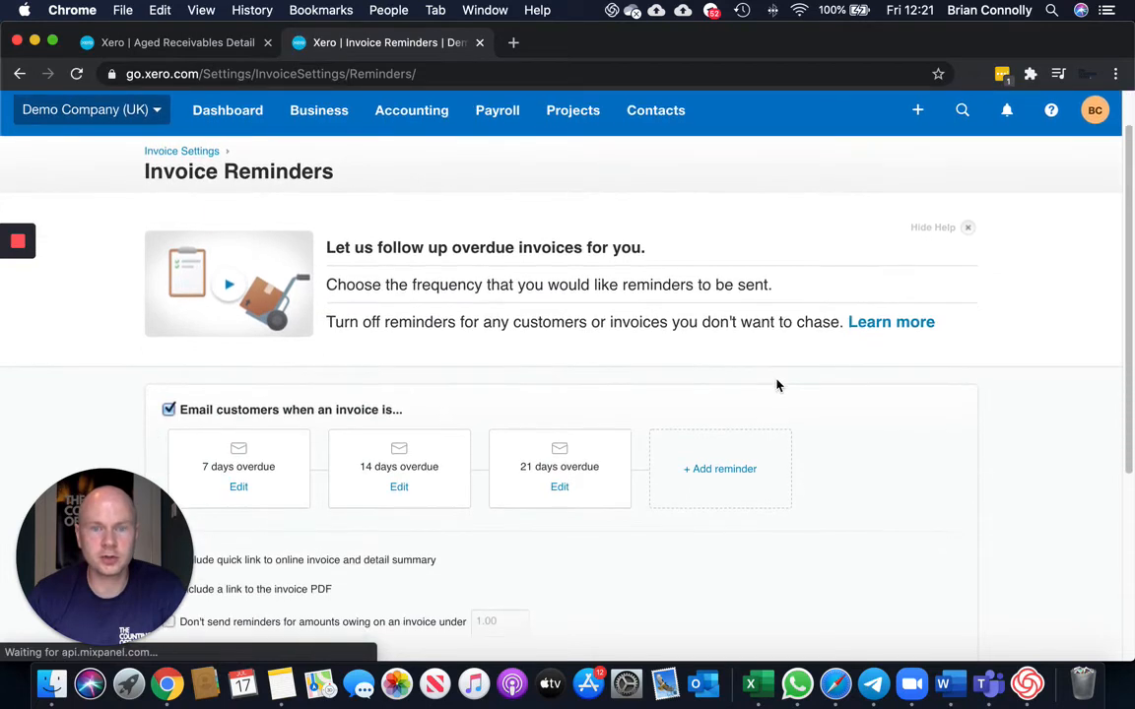
{"action": "scroll", "coordinate": [778, 387], "scroll_direction": "down", "scroll_amount": 2}
{"action": "scroll", "coordinate": [777, 387], "scroll_direction": "down", "scroll_amount": 1}
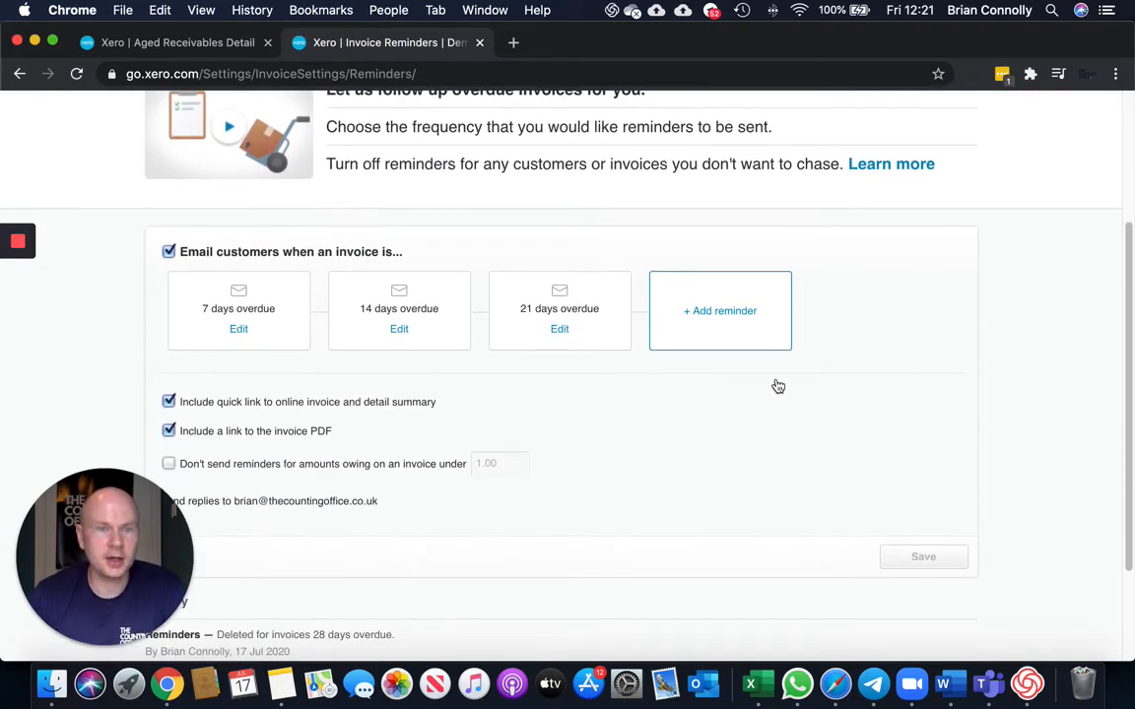
{"action": "scroll", "coordinate": [767, 380], "scroll_direction": "down", "scroll_amount": 1}
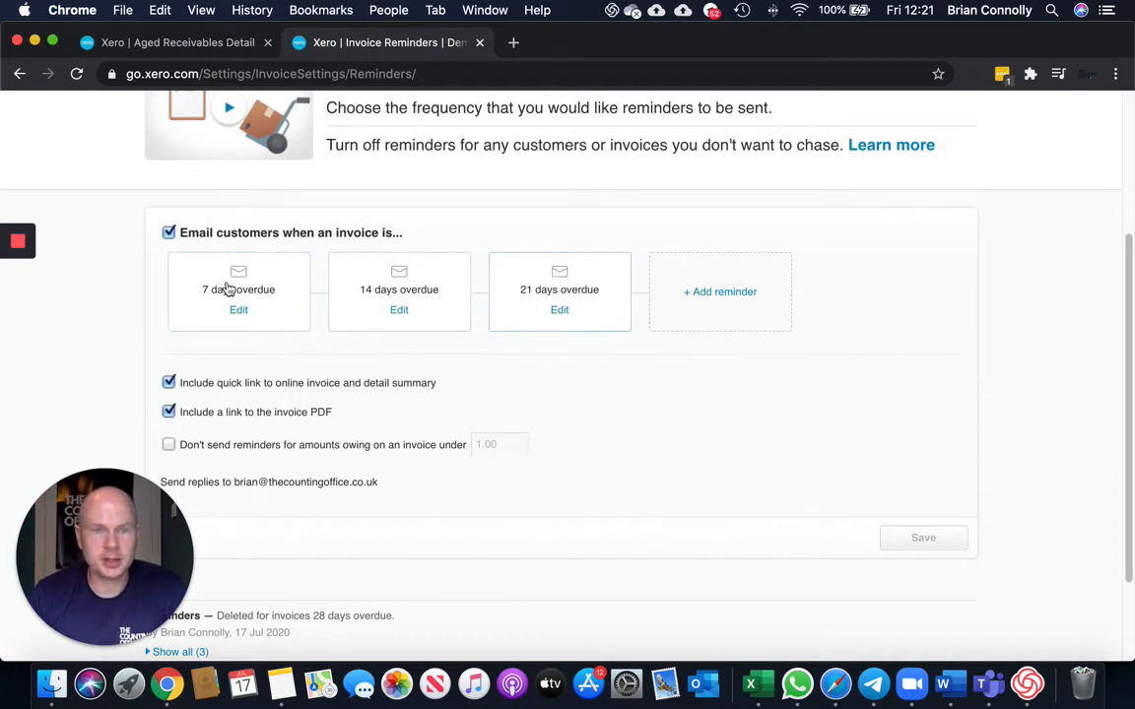
Add an invoice reminder sent when an invoice is 28 days overdue.
{"action": "left_click", "coordinate": [725, 293]}
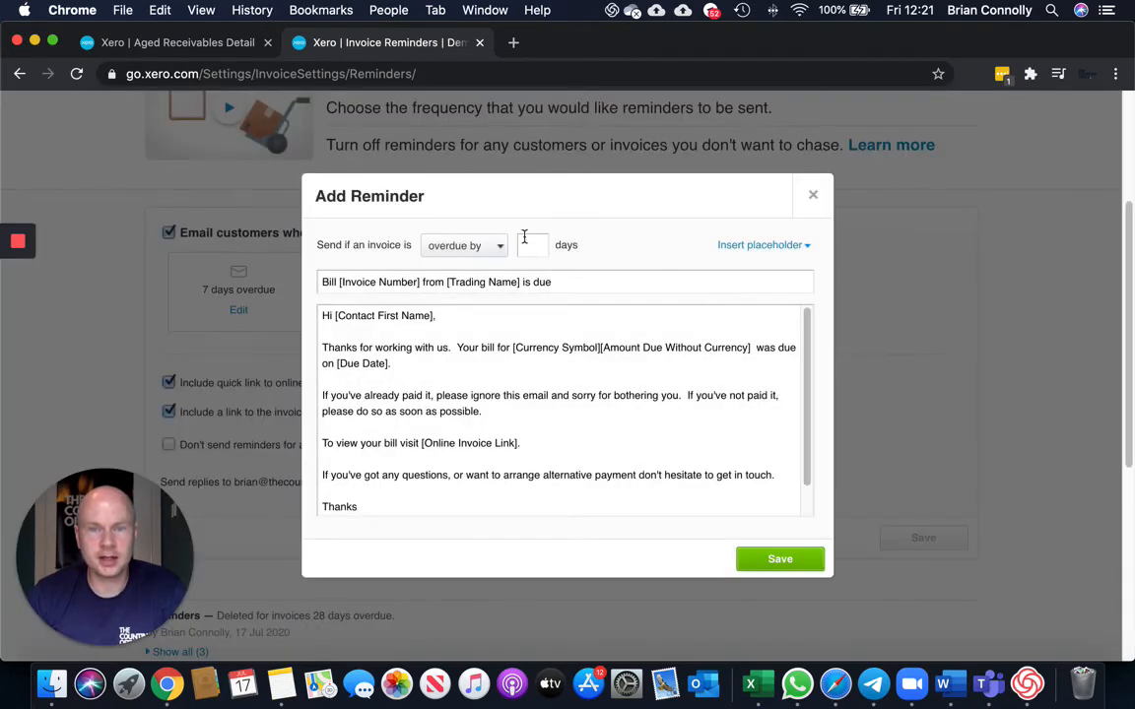
{"action": "type", "text": "28"}
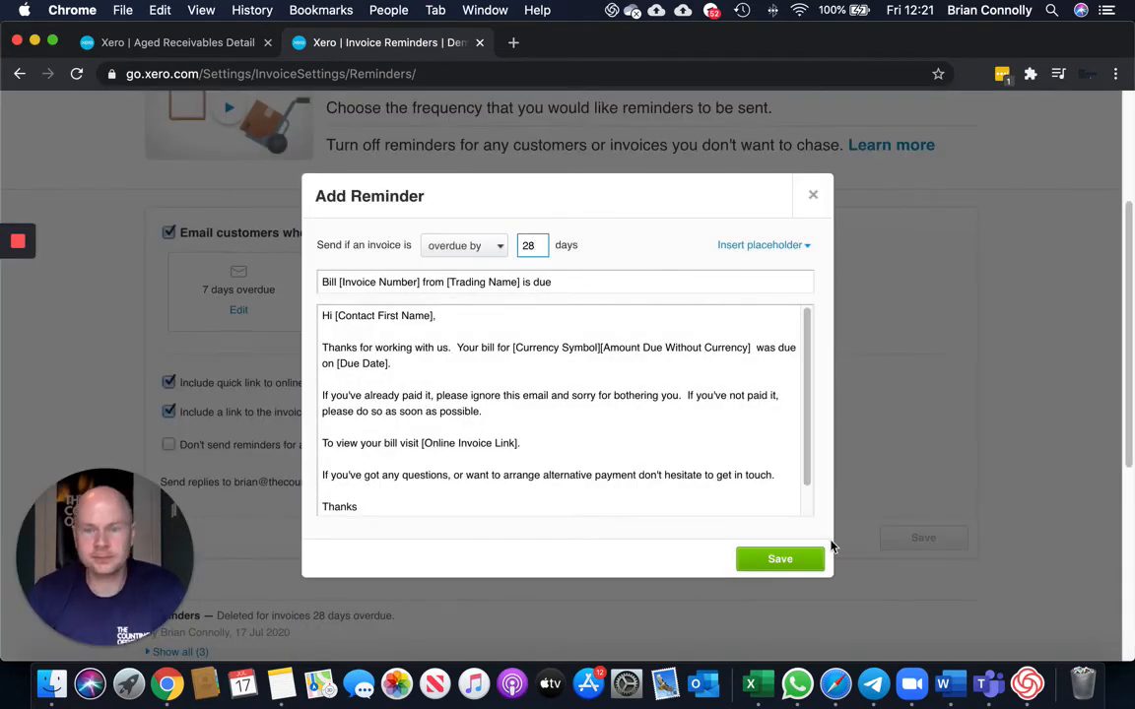
{"action": "left_click", "coordinate": [813, 562]}
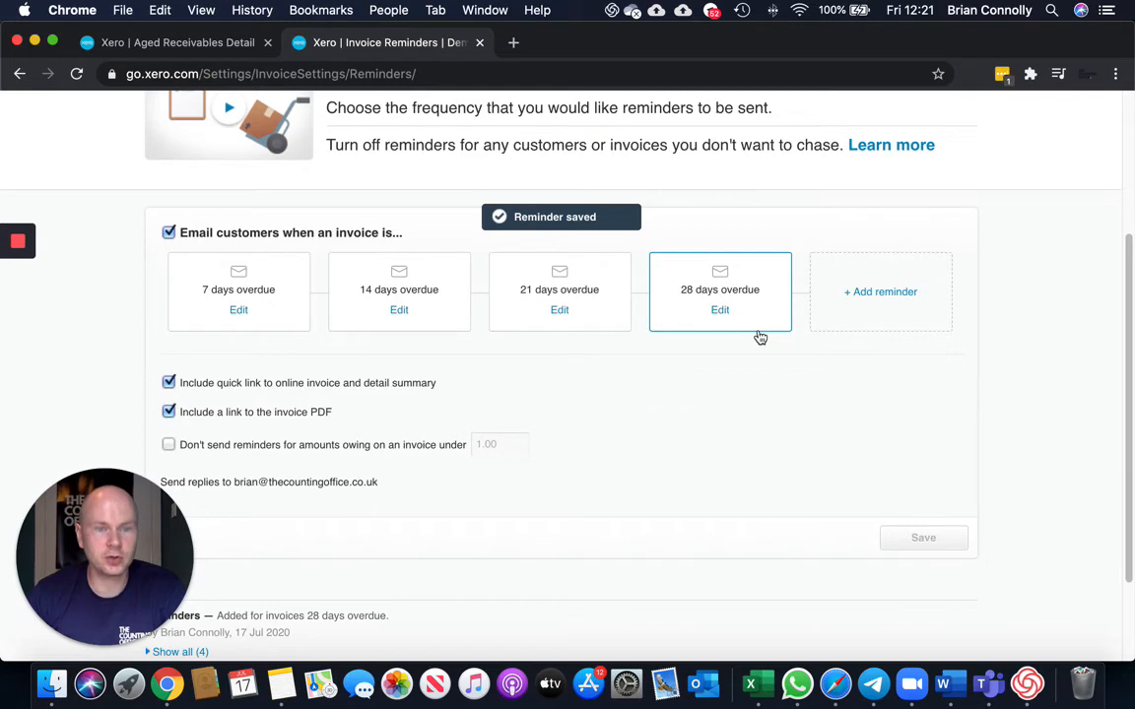
Add another invoice reminder sent when an invoice is 40 days overdue.
{"action": "left_click", "coordinate": [889, 294]}
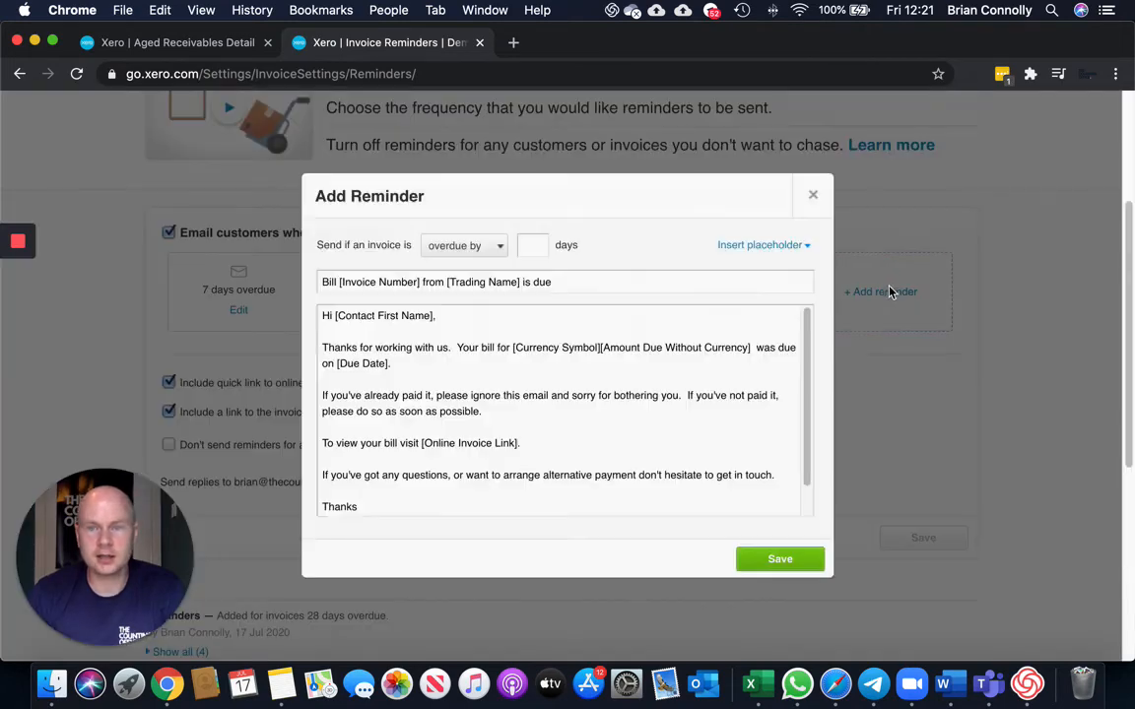
{"action": "left_click", "coordinate": [546, 254]}
{"action": "type", "text": "40"}
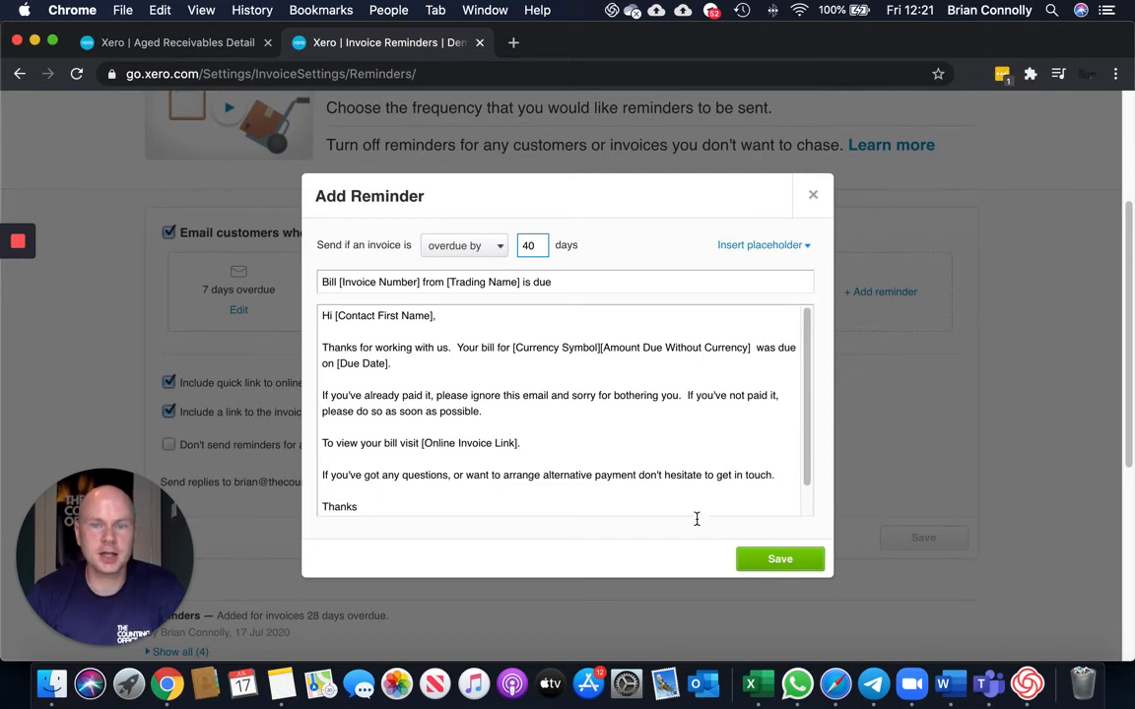
{"action": "left_click", "coordinate": [773, 559]}
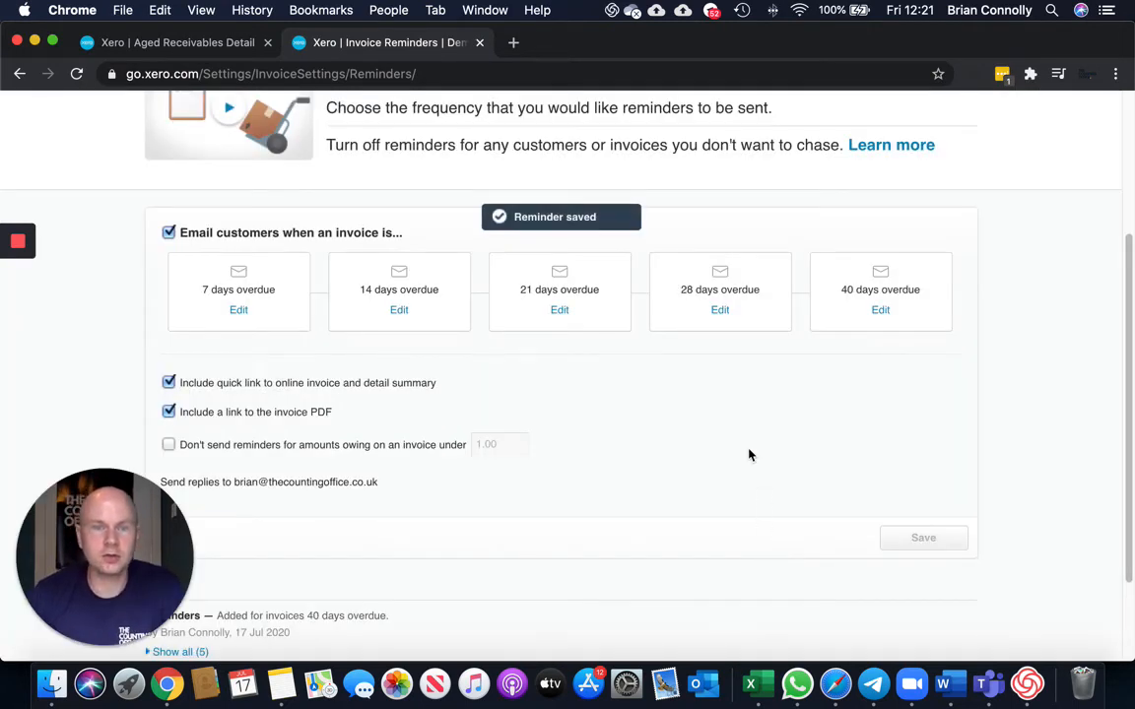
Turn off reminders for amounts owing under 100.00 and save the reminder settings.
{"action": "scroll", "coordinate": [748, 455], "scroll_direction": "down", "scroll_amount": 1}
{"action": "scroll", "coordinate": [737, 461], "scroll_direction": "down", "scroll_amount": 1}
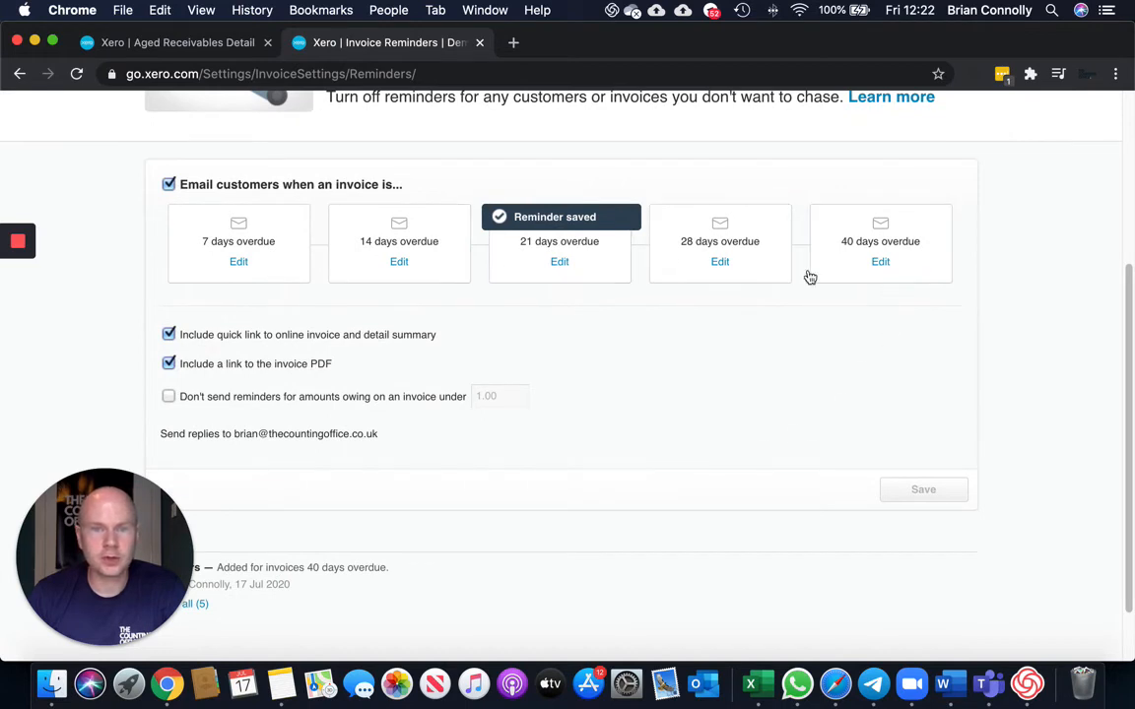
{"action": "scroll", "coordinate": [754, 358], "scroll_direction": "down", "scroll_amount": 1}
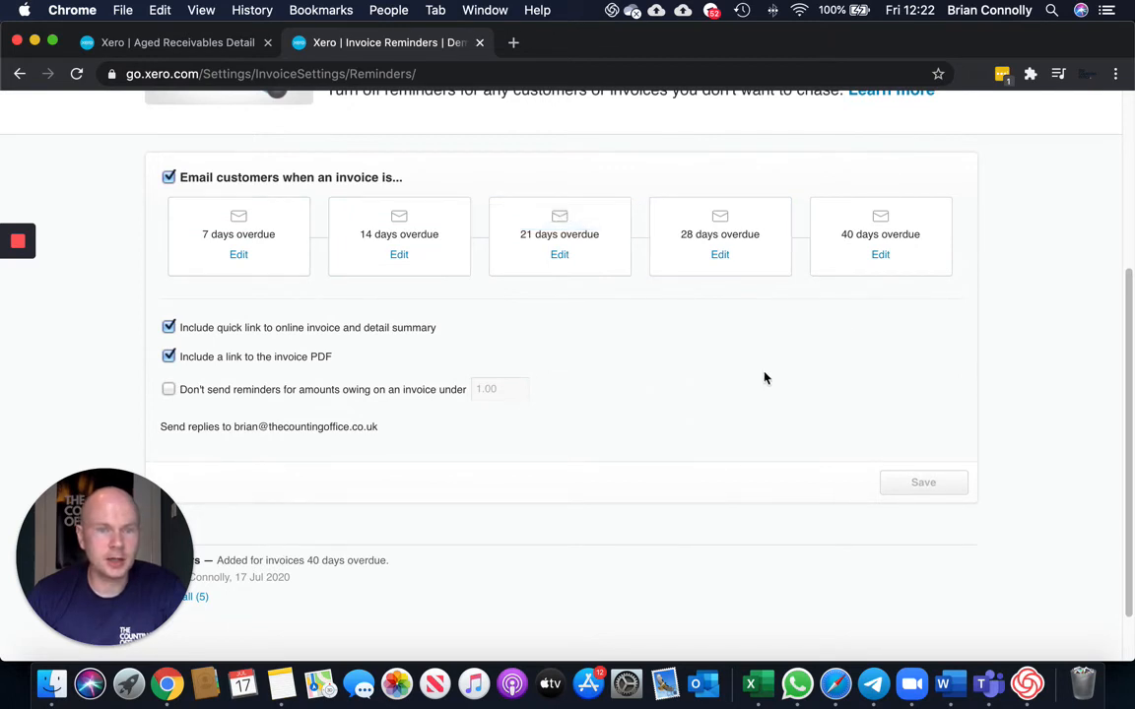
{"action": "left_click", "coordinate": [168, 391]}
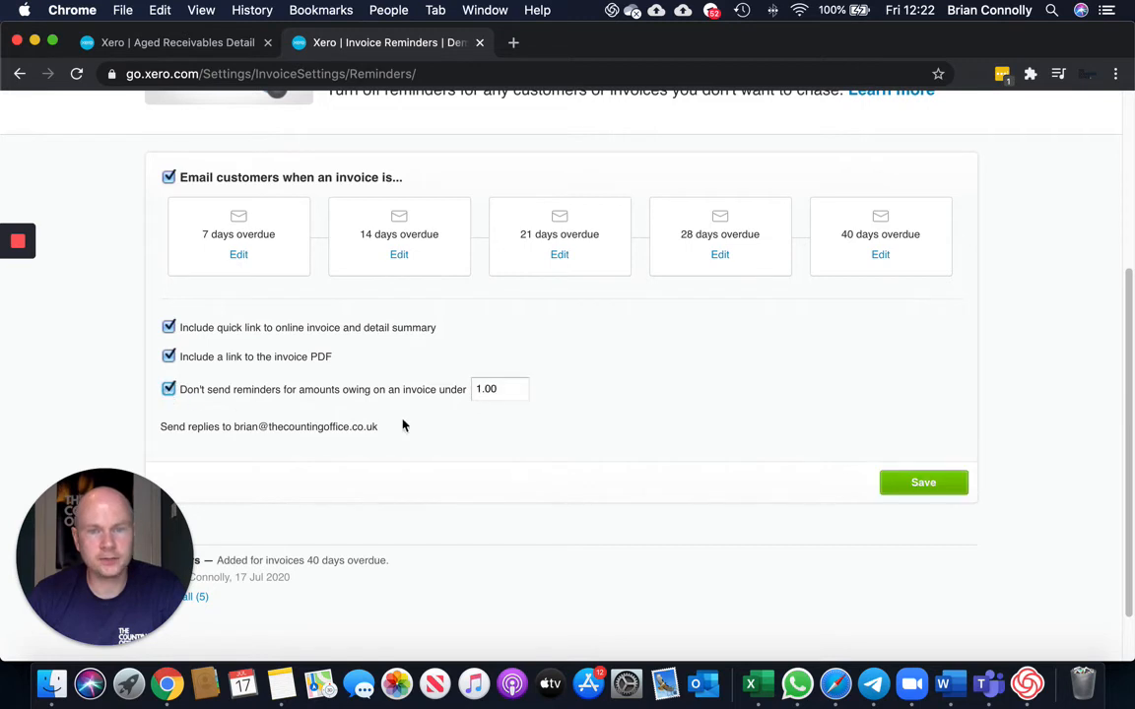
{"action": "left_click_drag", "start_coordinate": [509, 390], "coordinate": [465, 393]}
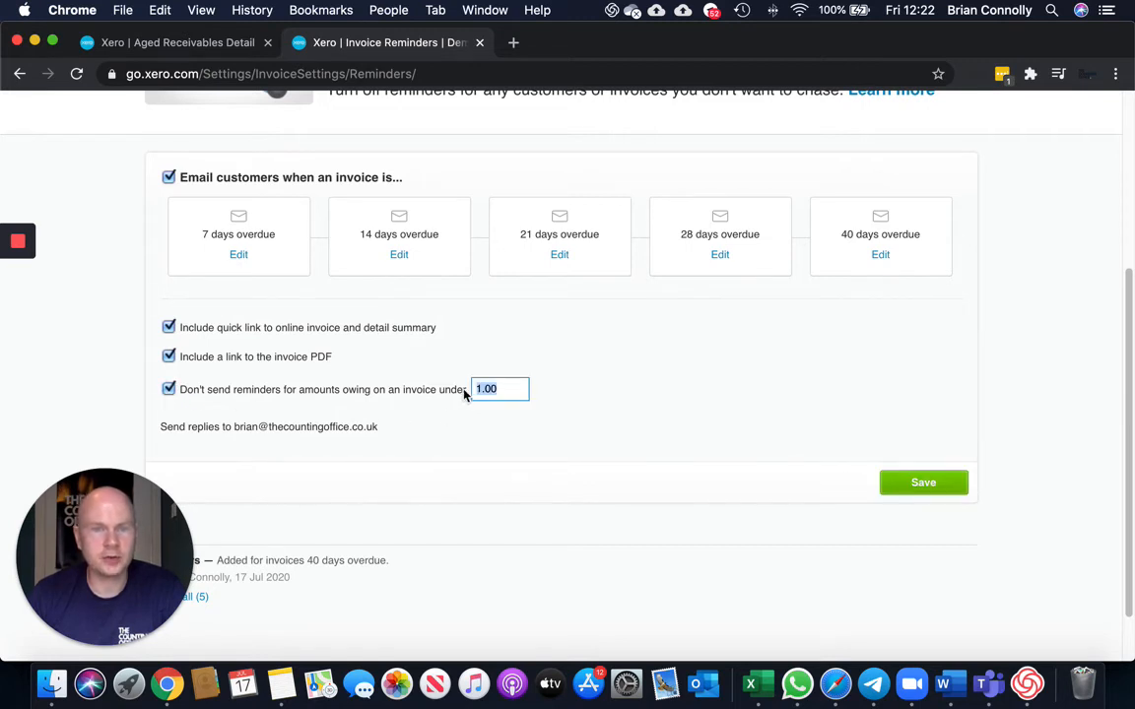
{"action": "type", "text": "100"}
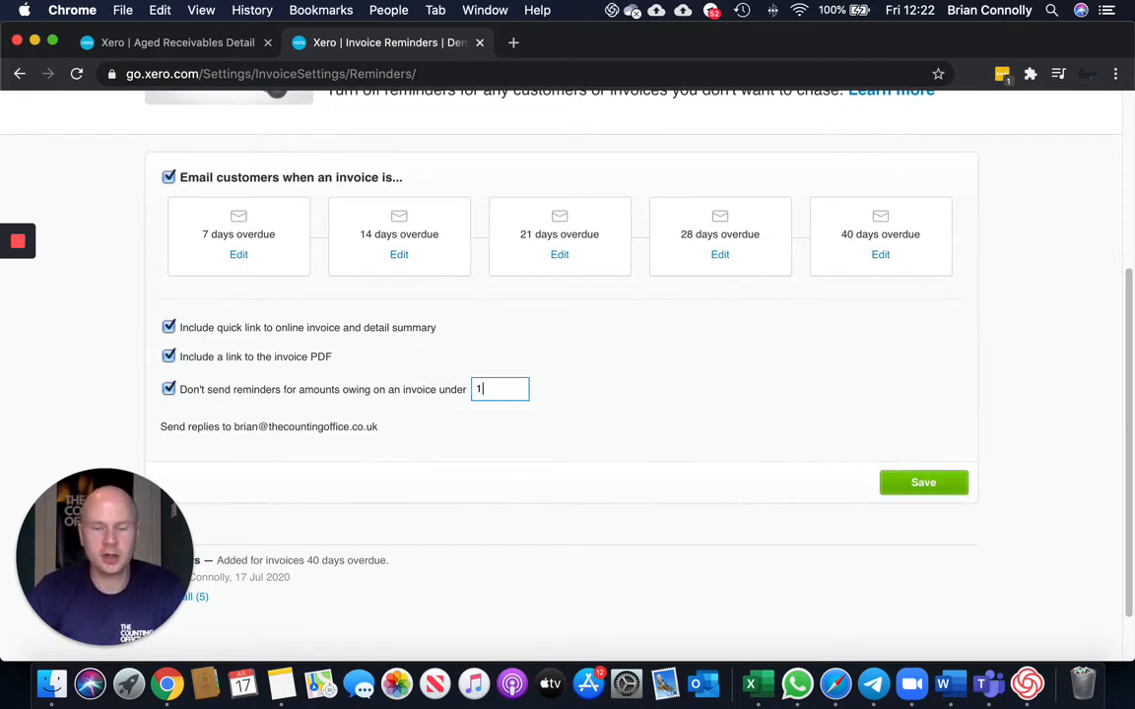
{"action": "left_click", "coordinate": [692, 381]}
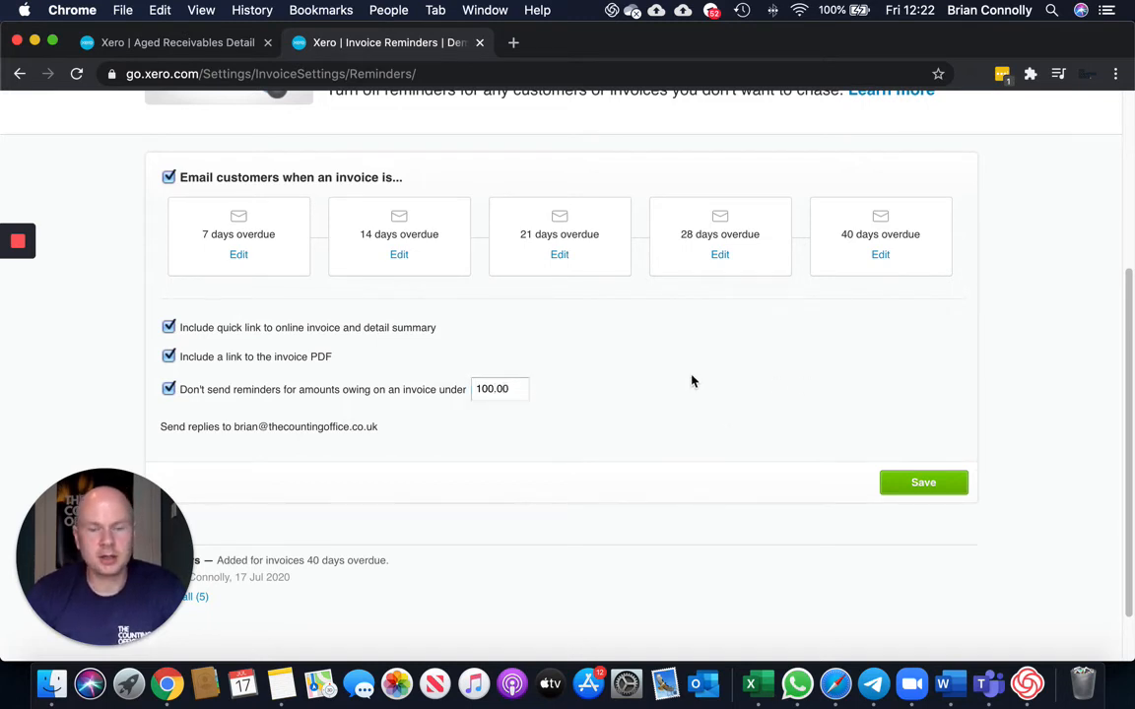
{"action": "left_click", "coordinate": [923, 482]}
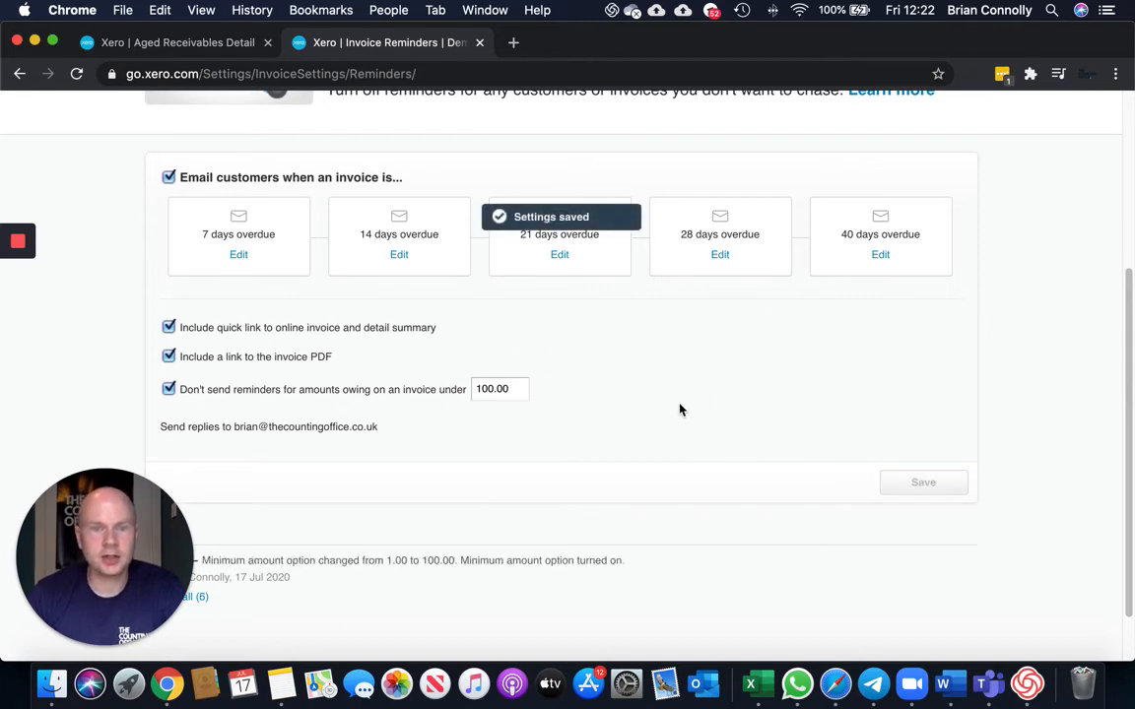
Turn off reminders for the overdue Marine Systems invoice INV-0037 from the overdue invoices list in the Sales overview.
{"action": "scroll", "coordinate": [680, 410], "scroll_direction": "up", "scroll_amount": 5}
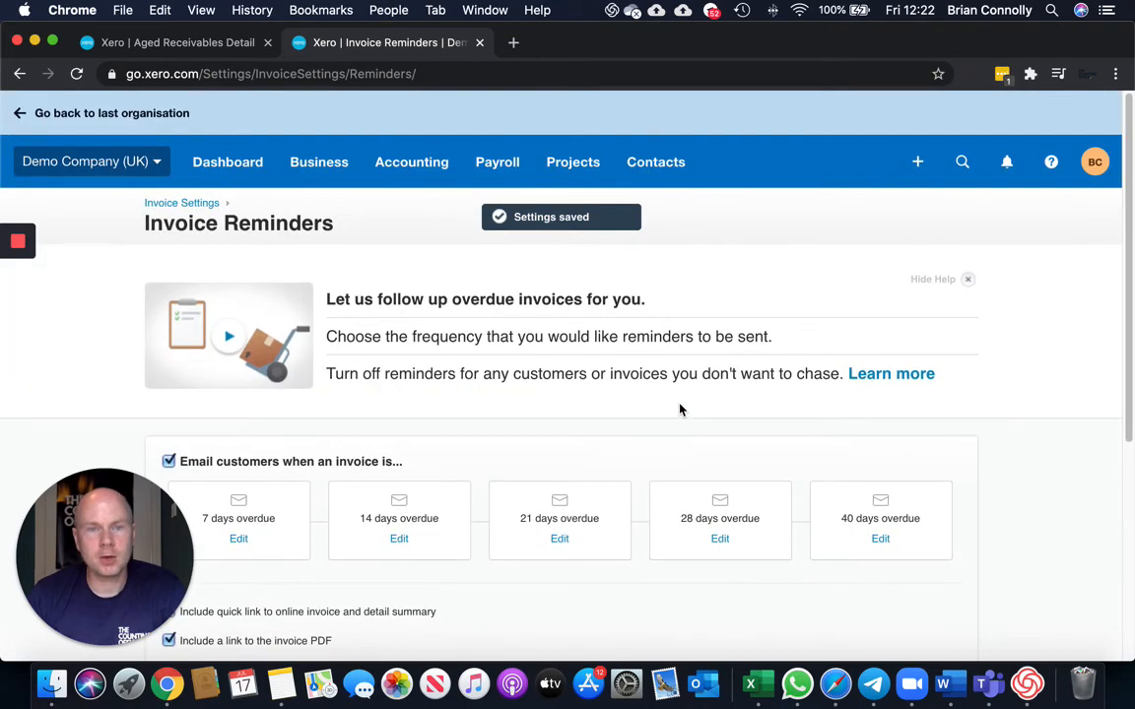
{"action": "left_click", "coordinate": [340, 168]}
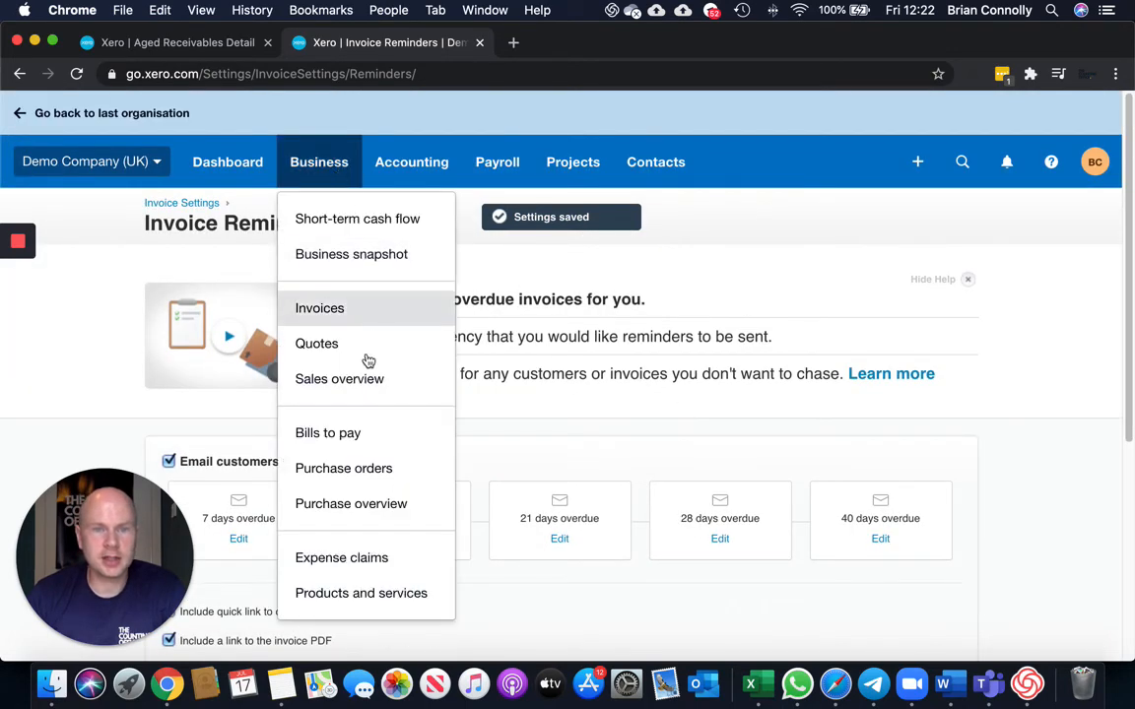
{"action": "left_click", "coordinate": [362, 386]}
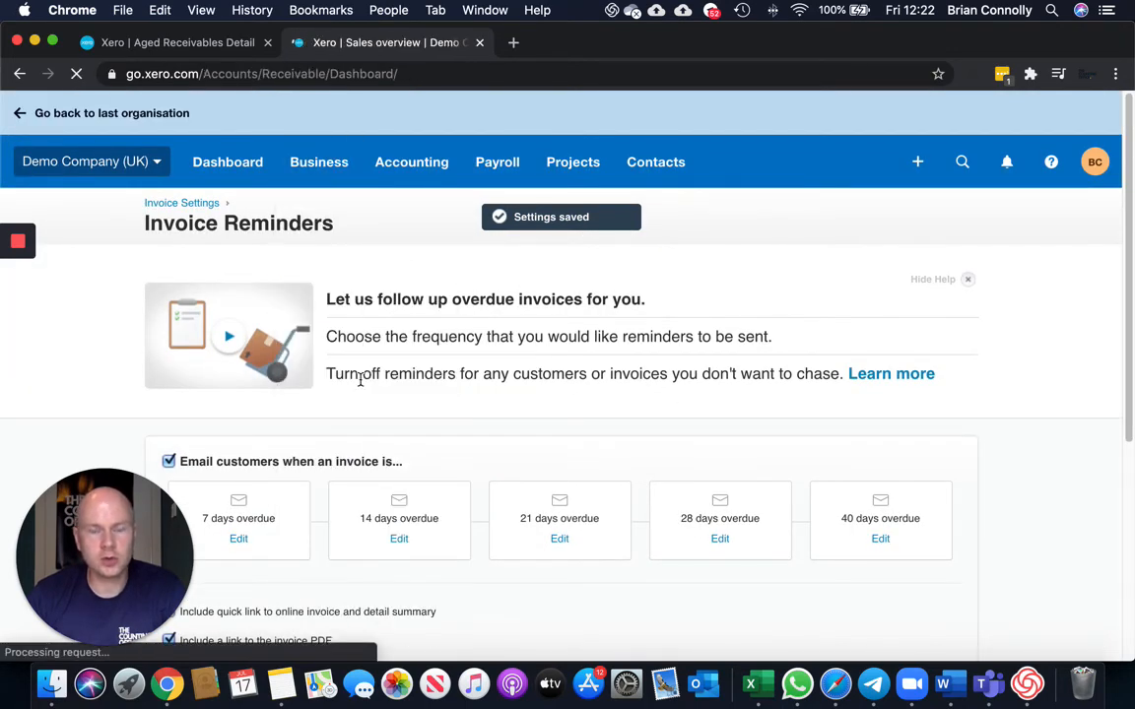
{"action": "scroll", "coordinate": [871, 422], "scroll_direction": "down", "scroll_amount": 3}
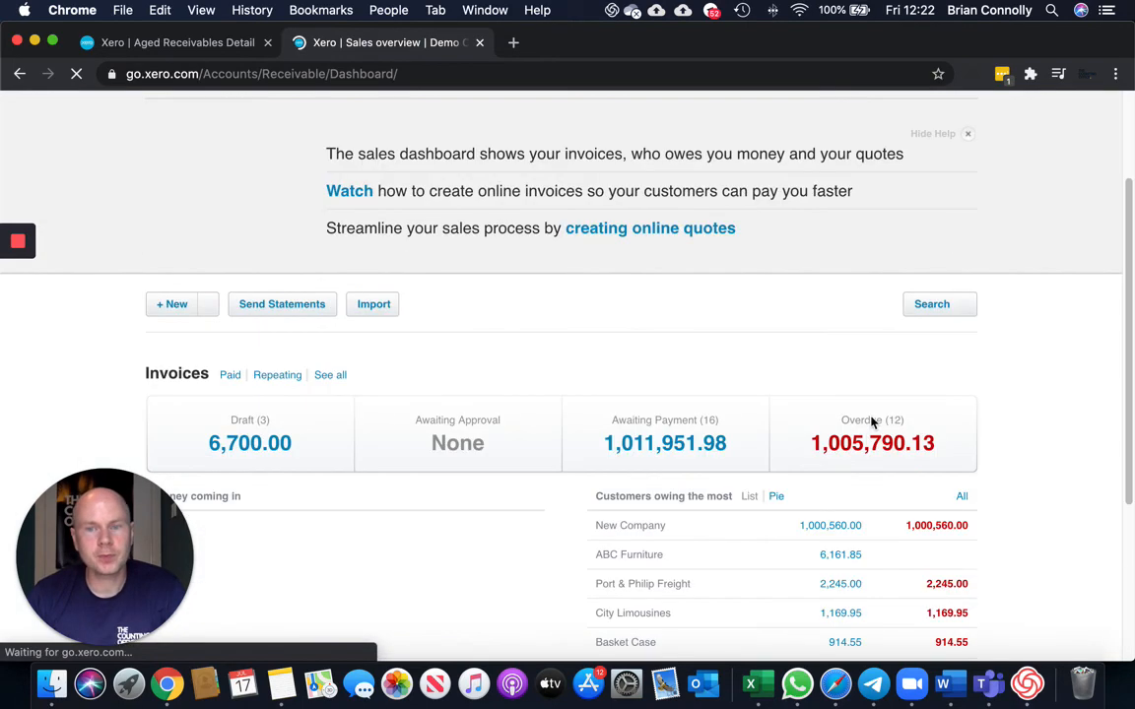
{"action": "left_click", "coordinate": [872, 422]}
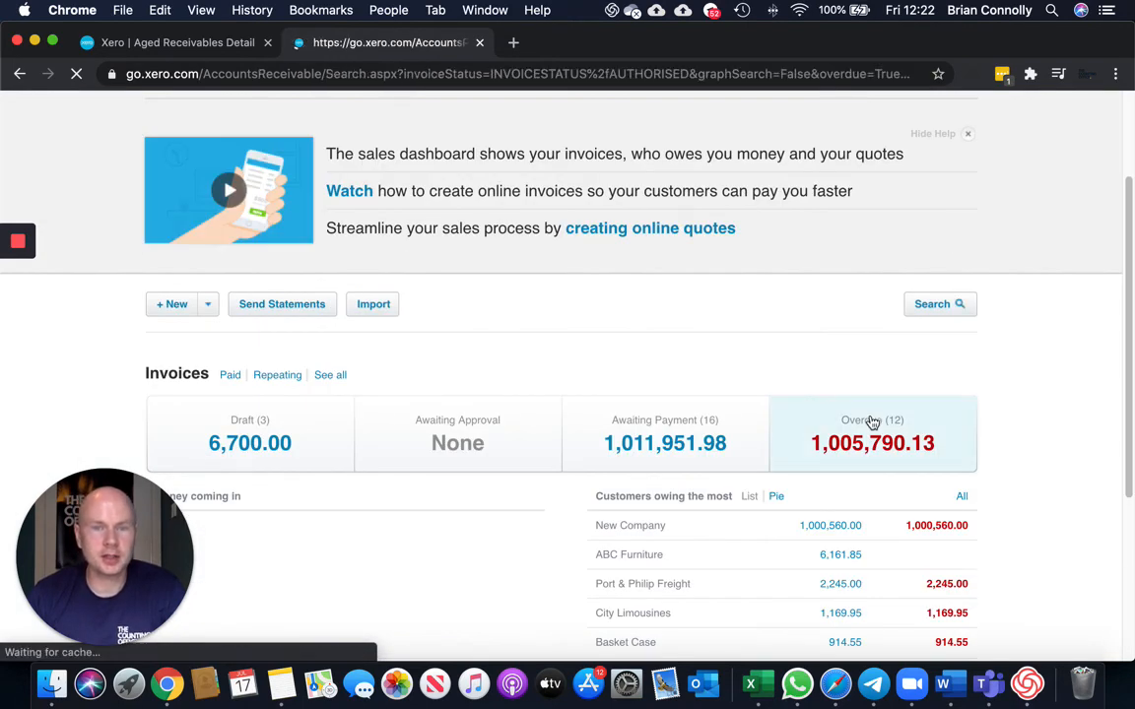
{"action": "scroll", "coordinate": [742, 368], "scroll_direction": "down", "scroll_amount": 5}
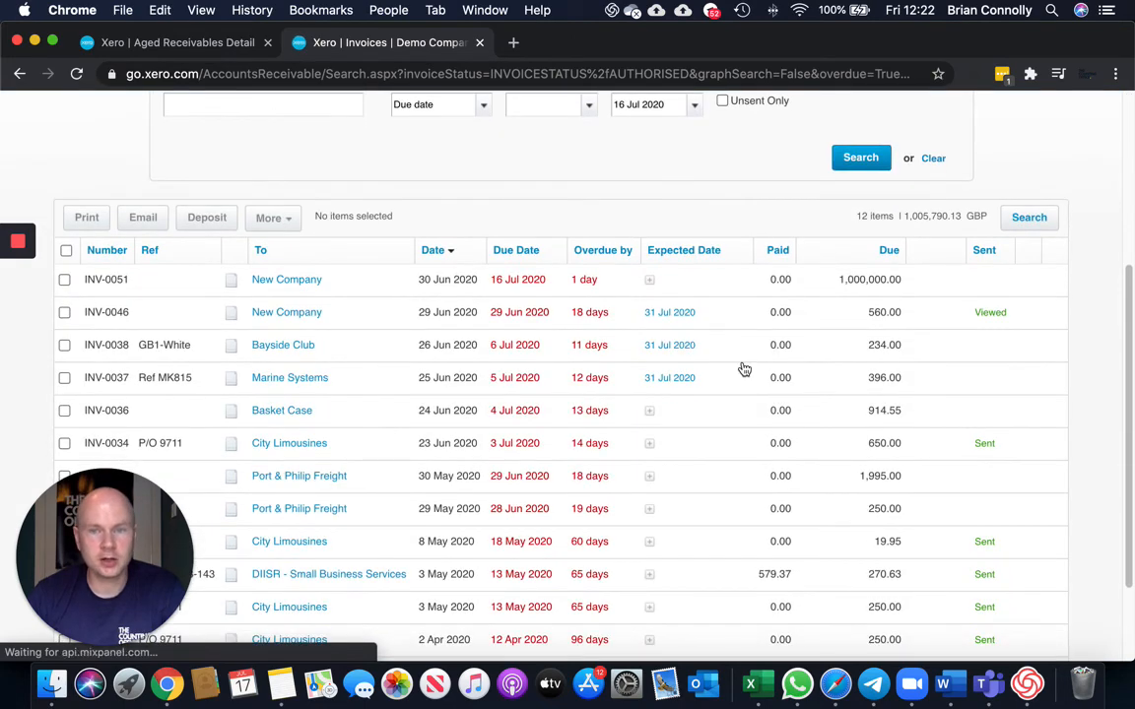
{"action": "mouse_move", "coordinate": [699, 408]}
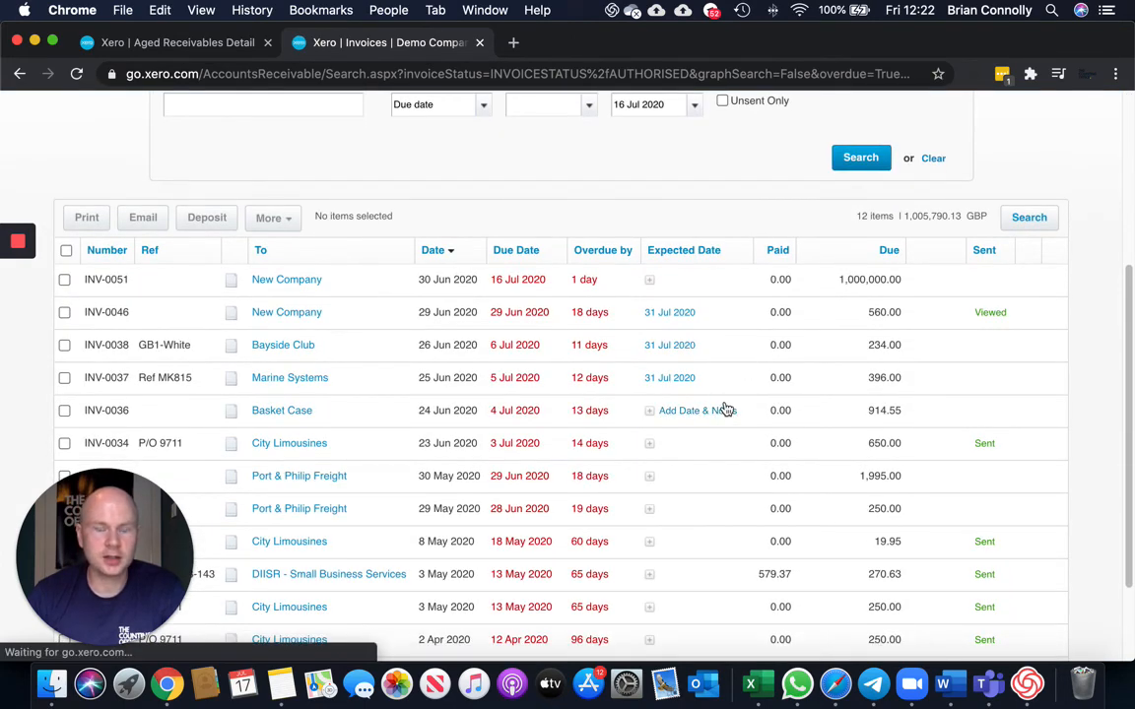
{"action": "scroll", "coordinate": [483, 373], "scroll_direction": "down", "scroll_amount": 1}
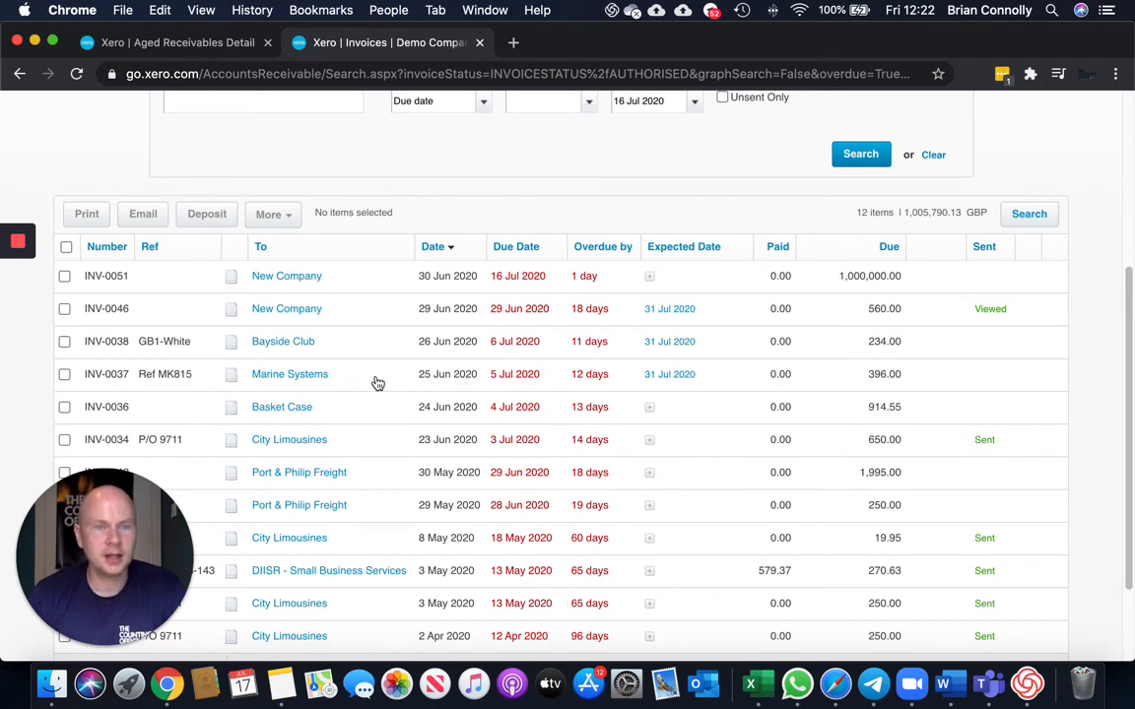
{"action": "left_click", "coordinate": [64, 375]}
{"action": "left_click", "coordinate": [289, 226]}
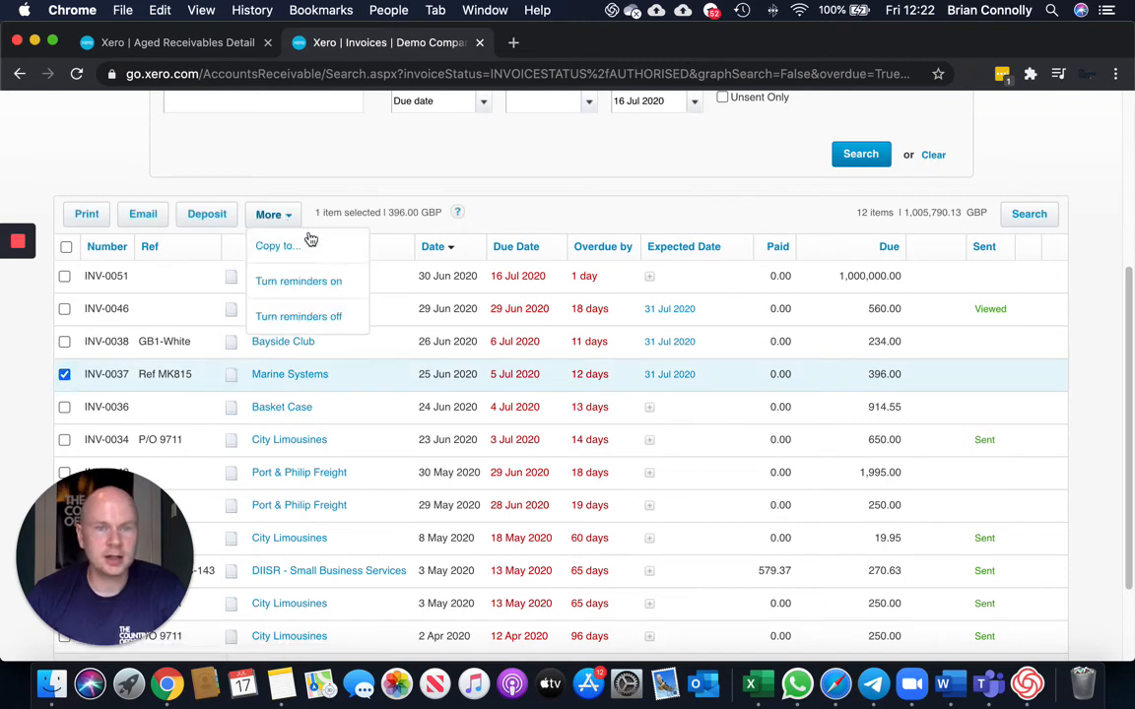
{"action": "left_click", "coordinate": [311, 316]}
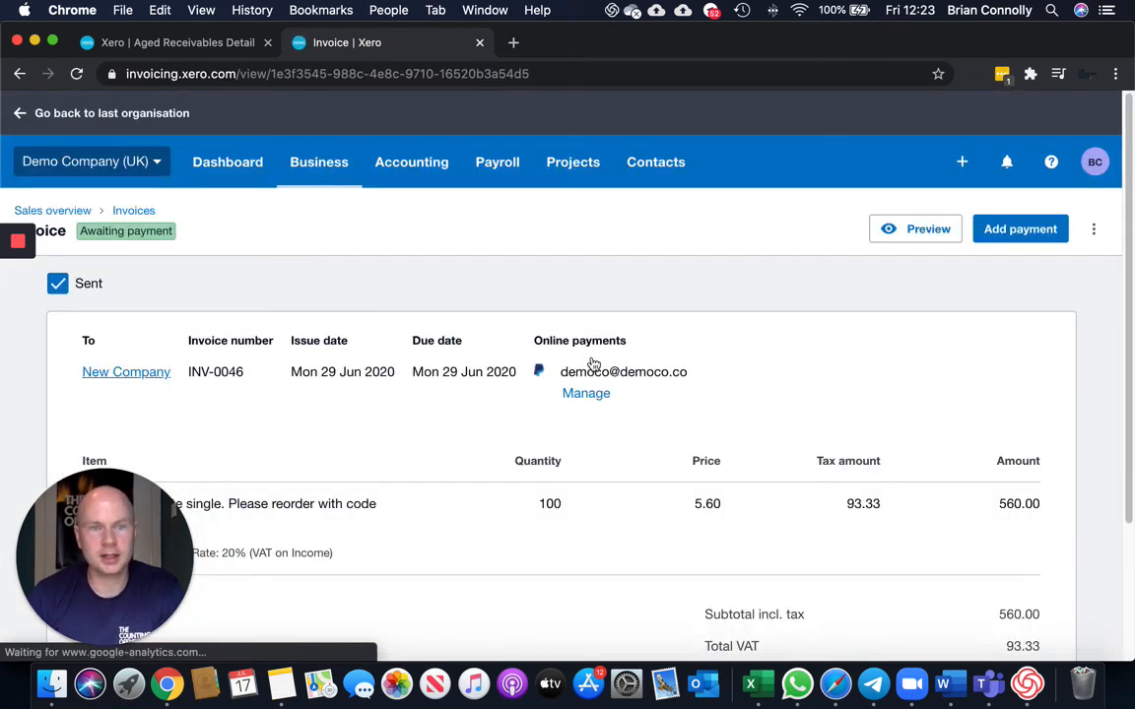
Review the New Company invoice INV-0046 and return to the organisation Dashboard.
{"action": "scroll", "coordinate": [631, 368], "scroll_direction": "down", "scroll_amount": 5}
{"action": "scroll", "coordinate": [631, 368], "scroll_direction": "up", "scroll_amount": 4}
{"action": "scroll", "coordinate": [633, 364], "scroll_direction": "up", "scroll_amount": 2}
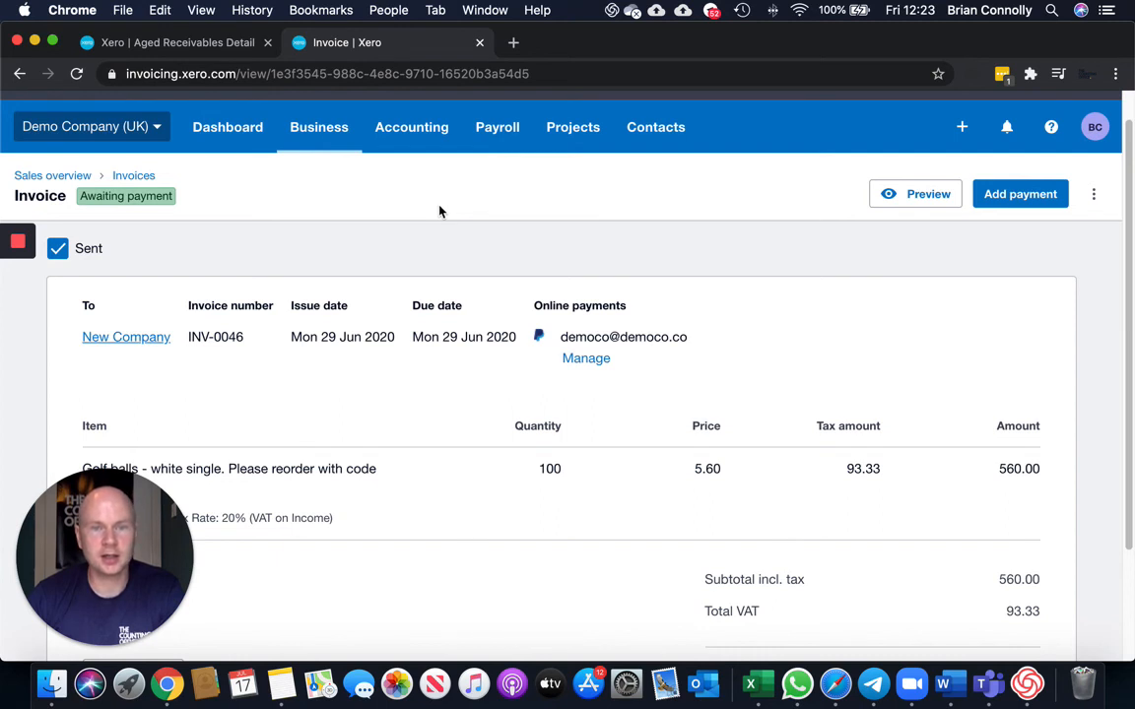
{"action": "scroll", "coordinate": [439, 211], "scroll_direction": "up", "scroll_amount": 2}
{"action": "left_click", "coordinate": [244, 160]}
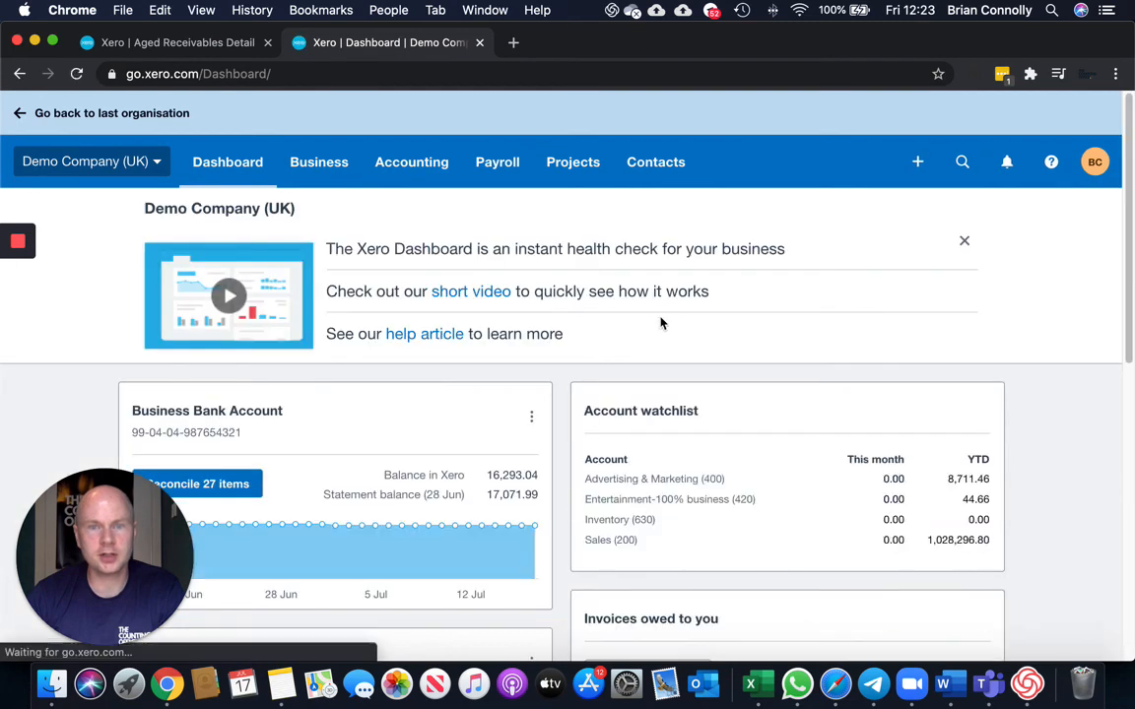
{"action": "scroll", "coordinate": [662, 323], "scroll_direction": "down", "scroll_amount": 1}
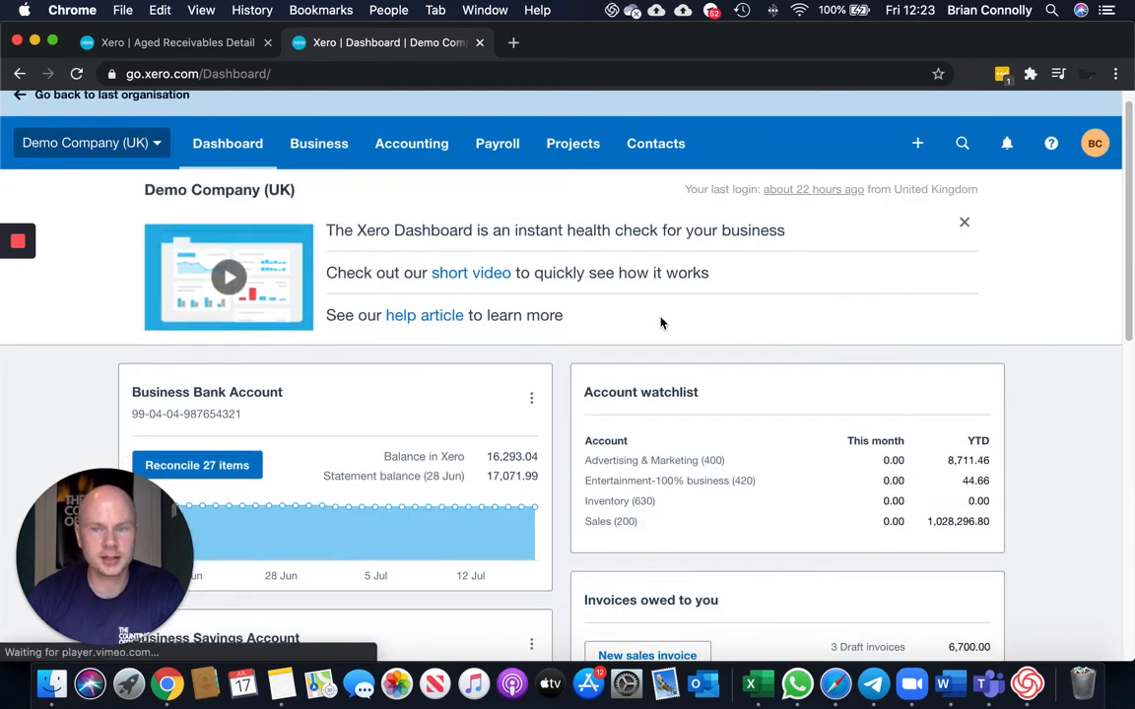